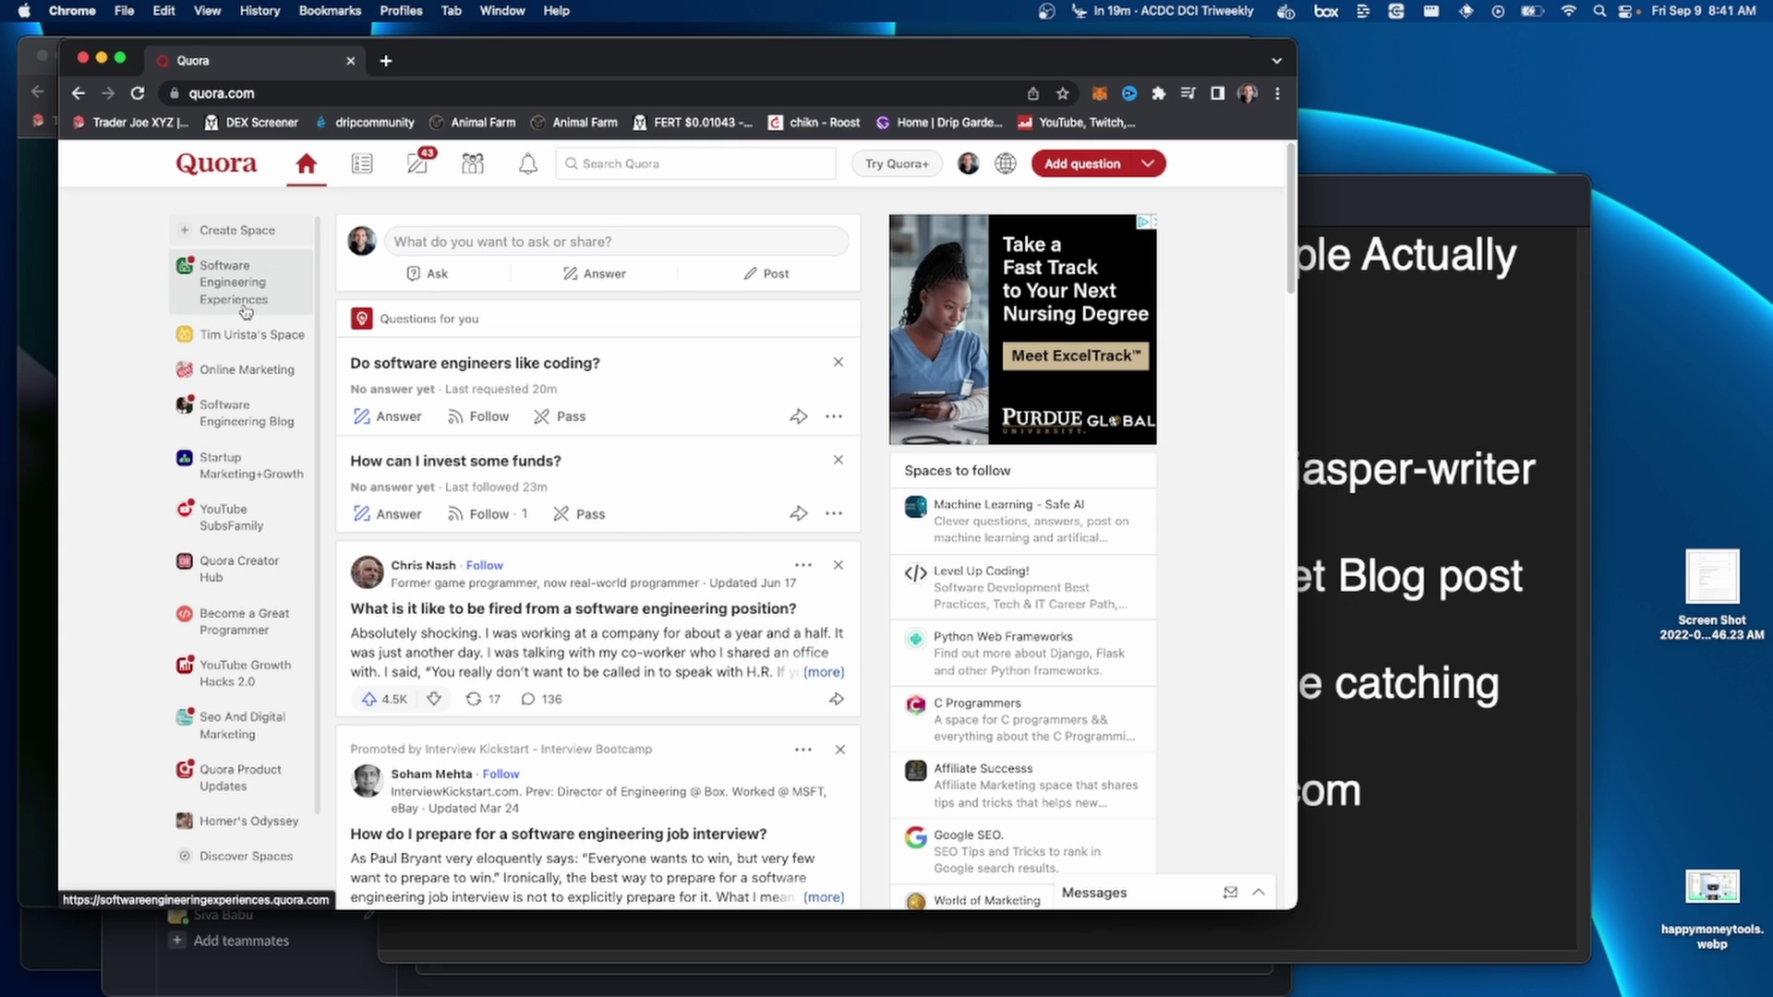
# - Open the Online Marketing space in a separate tab and return to the Quora home feed
pyautogui.scroll(-1, 650, 475)
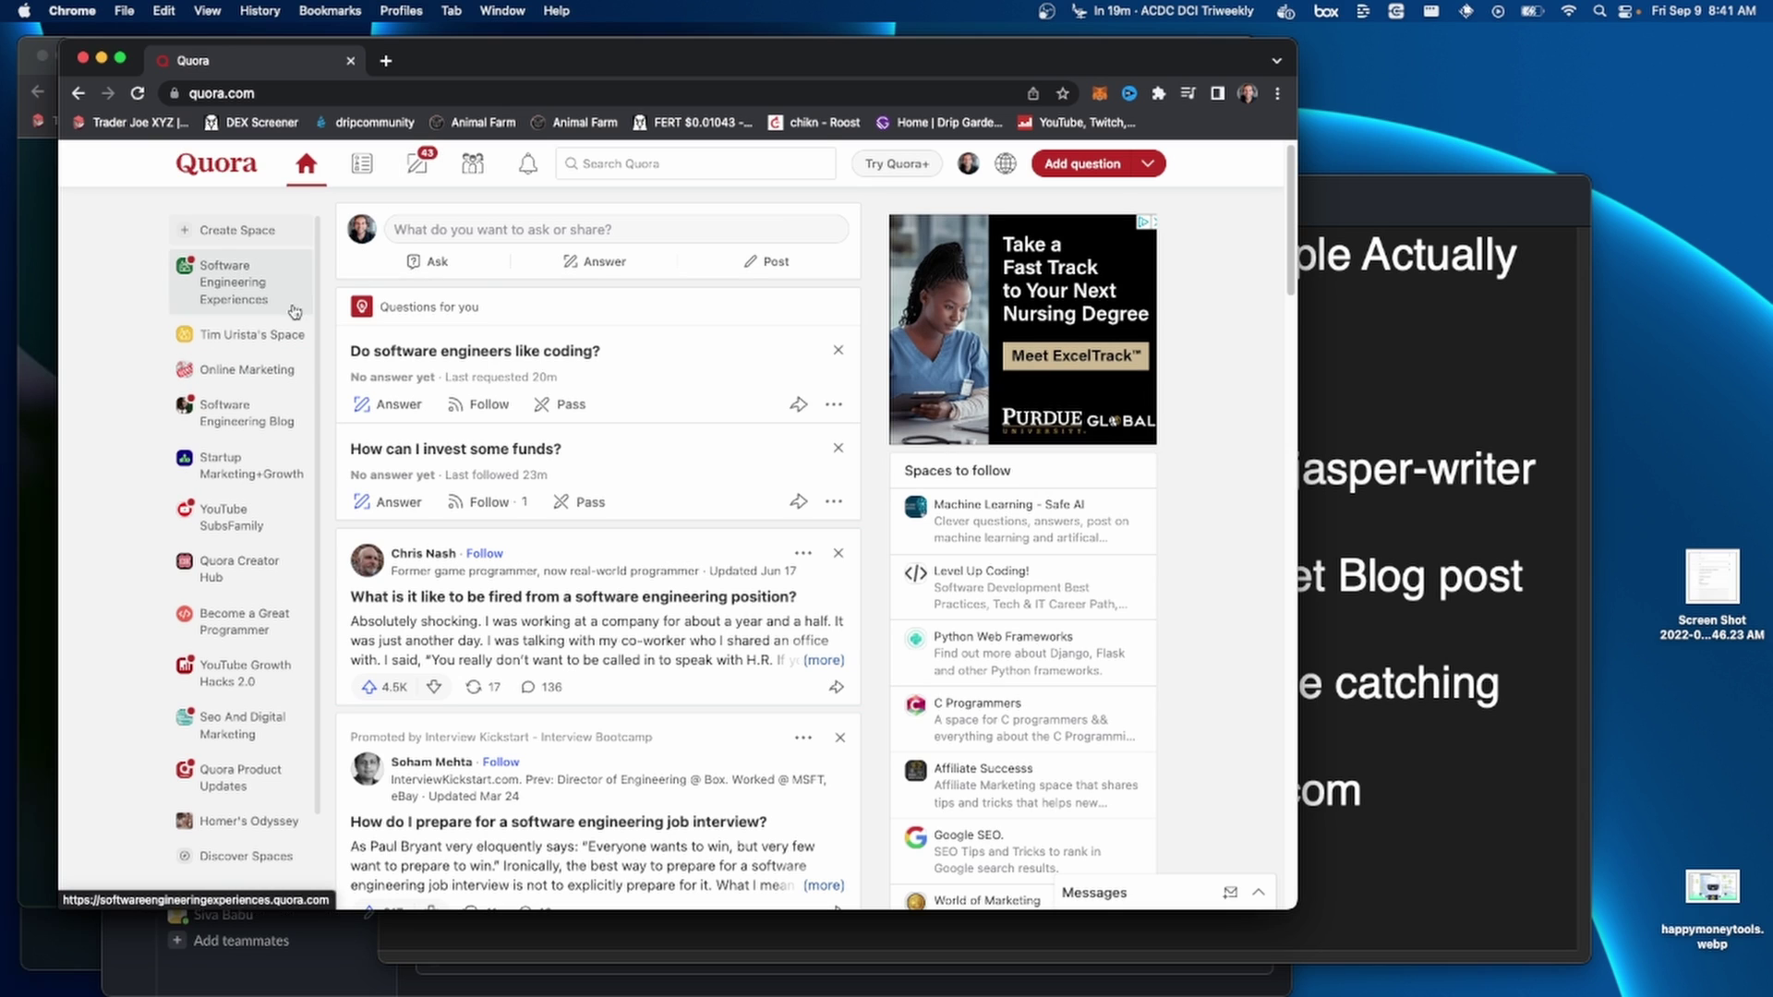
pyautogui.click(257, 370)
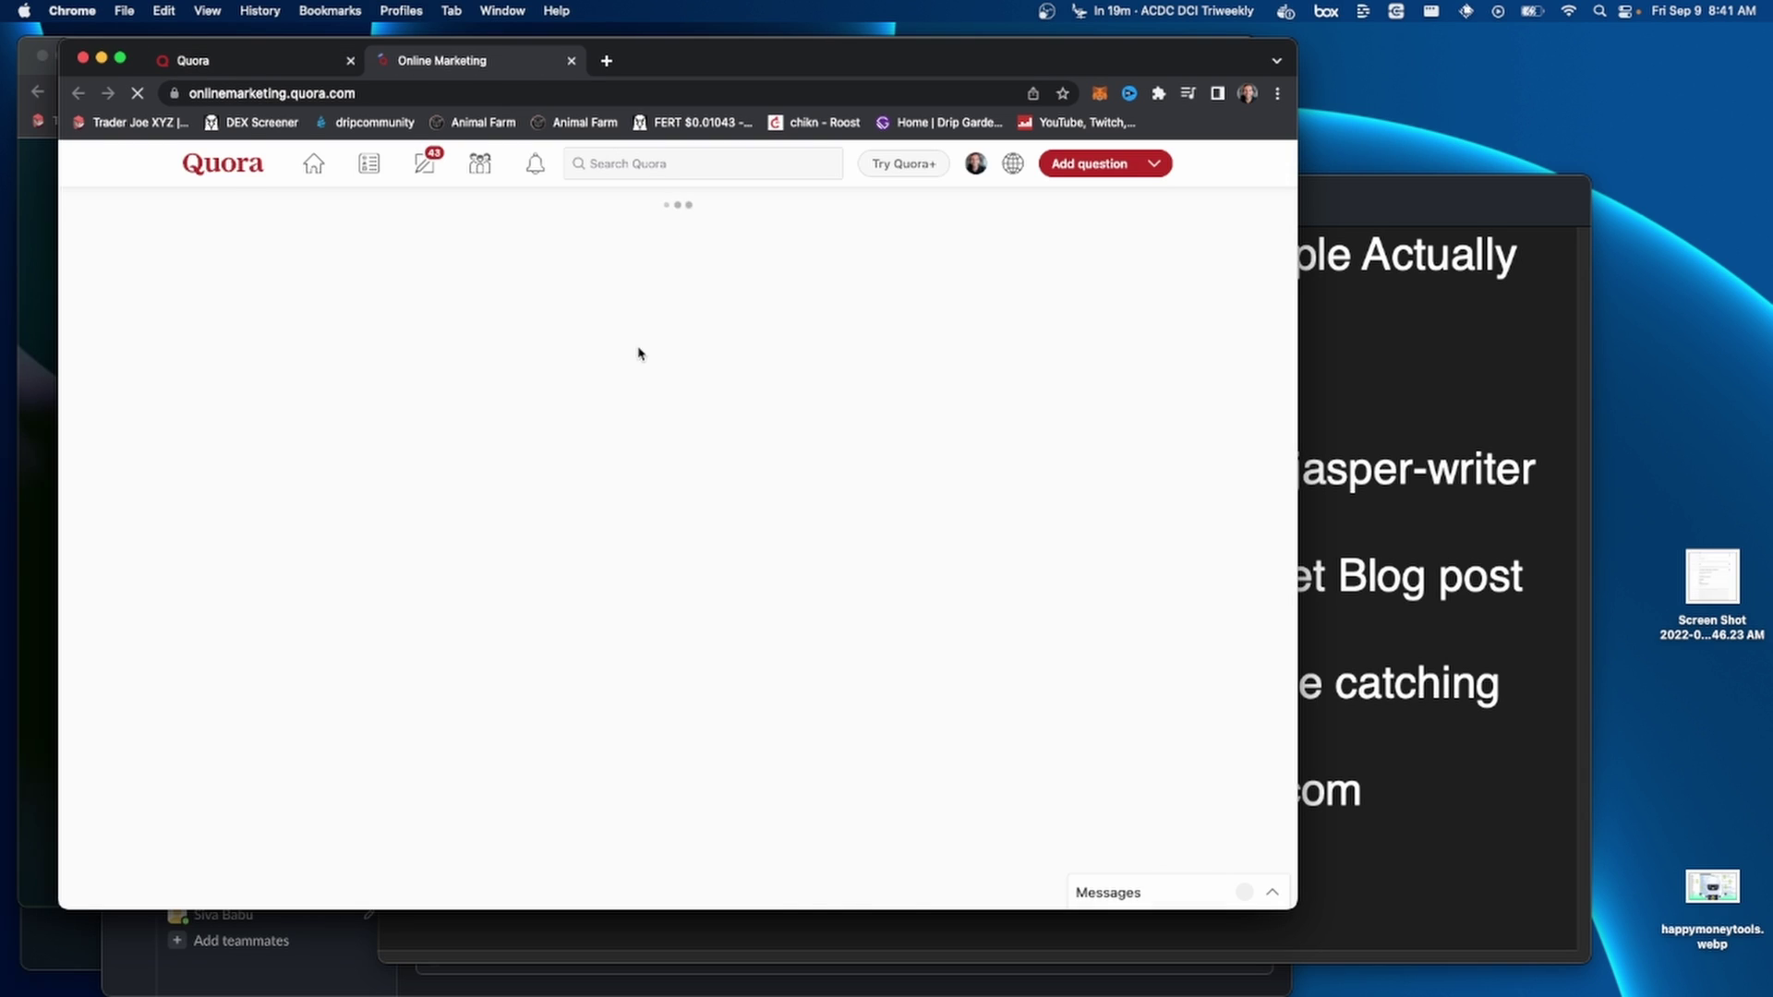
pyautogui.click(294, 68)
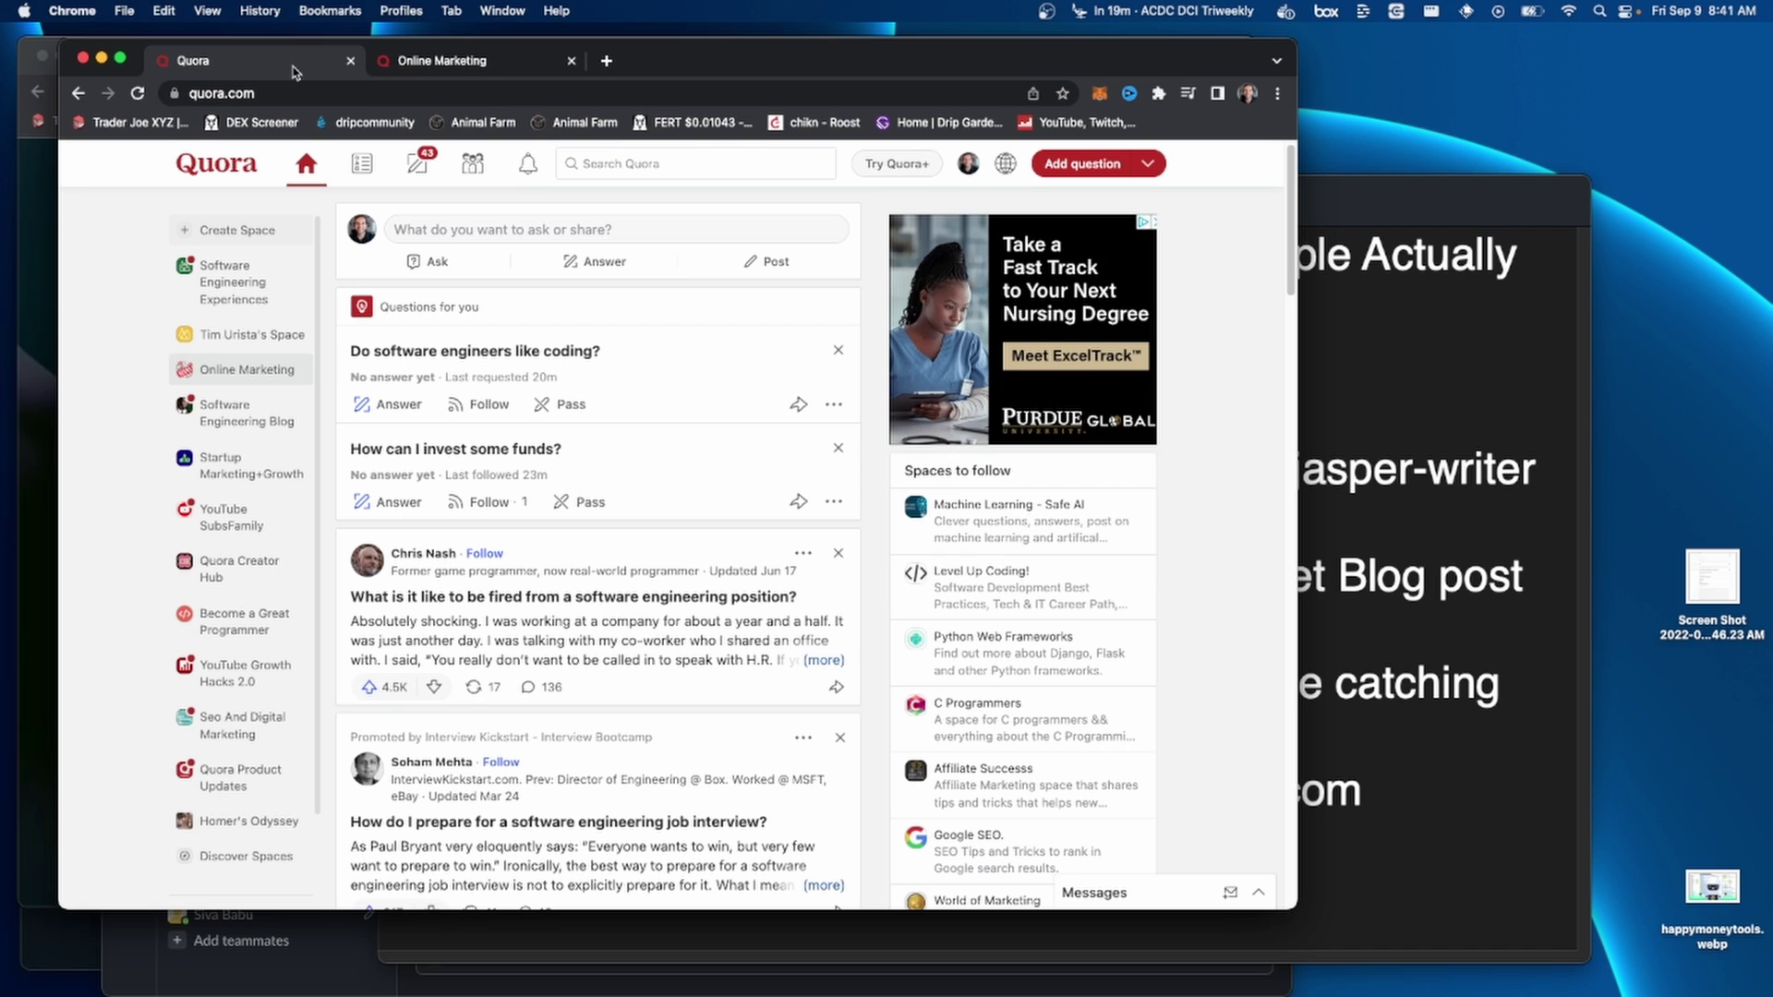
# - Browse the home feed briefly and open the page for writing answers to suggested questions
pyautogui.scroll(-10, 581, 415)
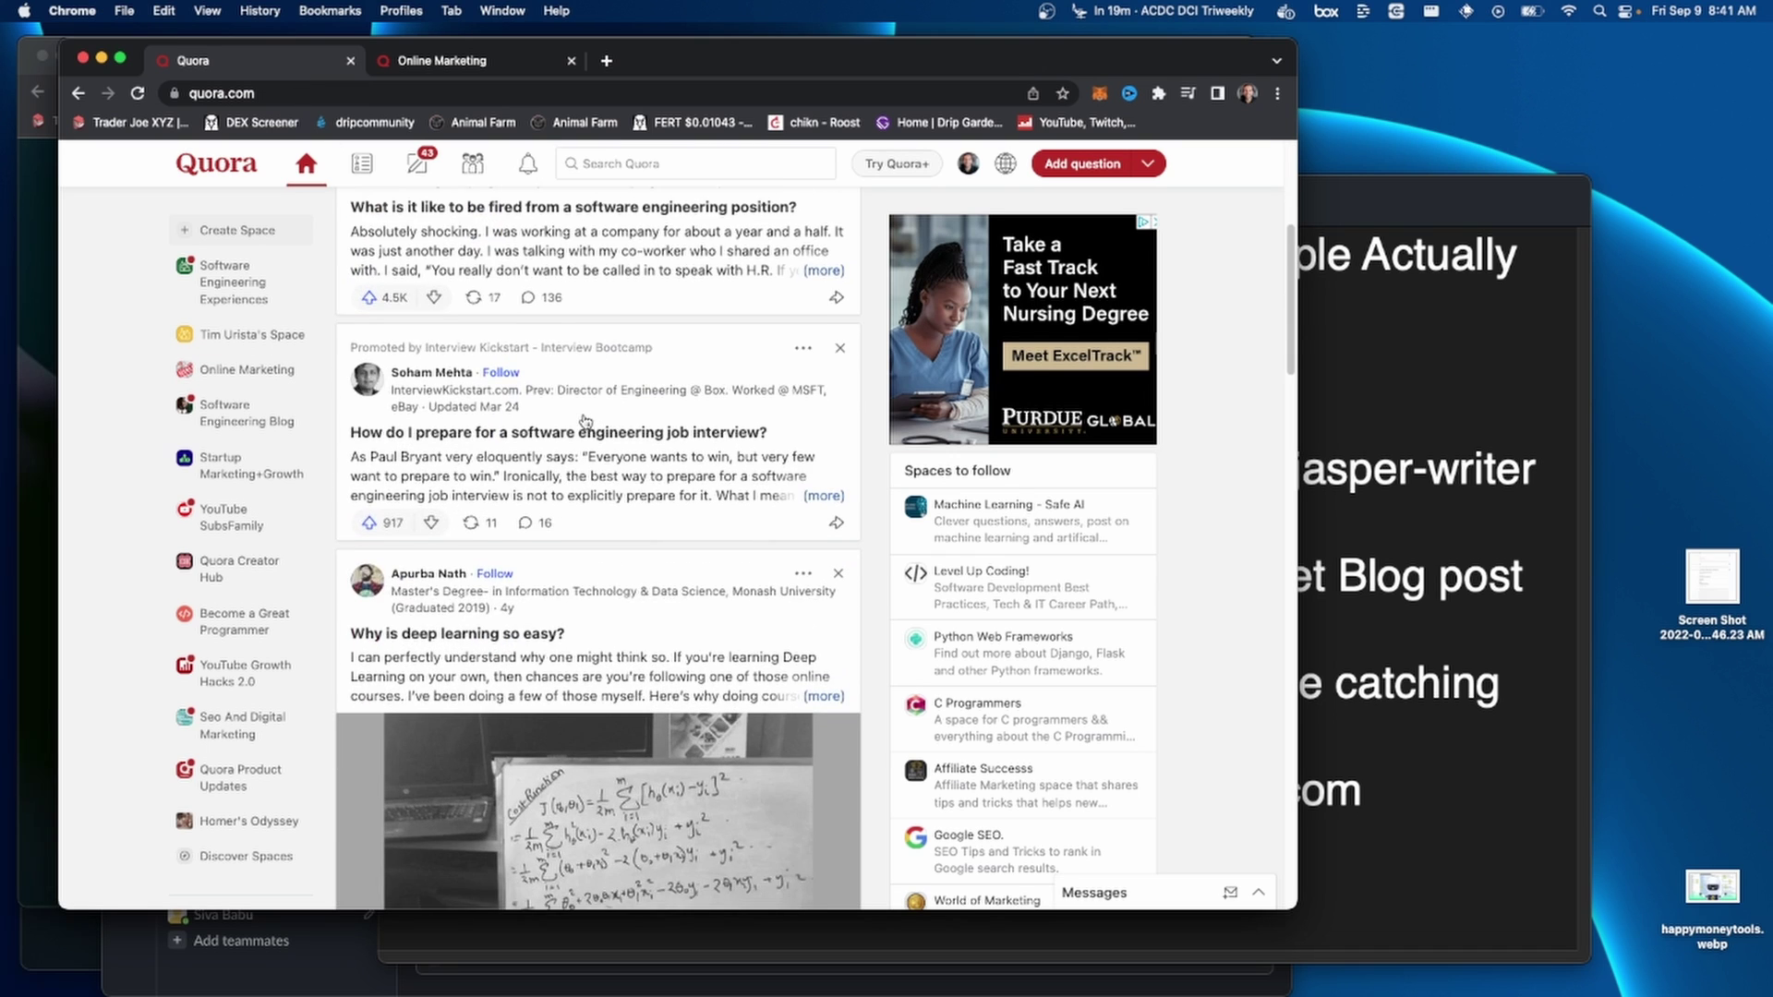
pyautogui.scroll(-3, 584, 420)
pyautogui.scroll(10, 499, 305)
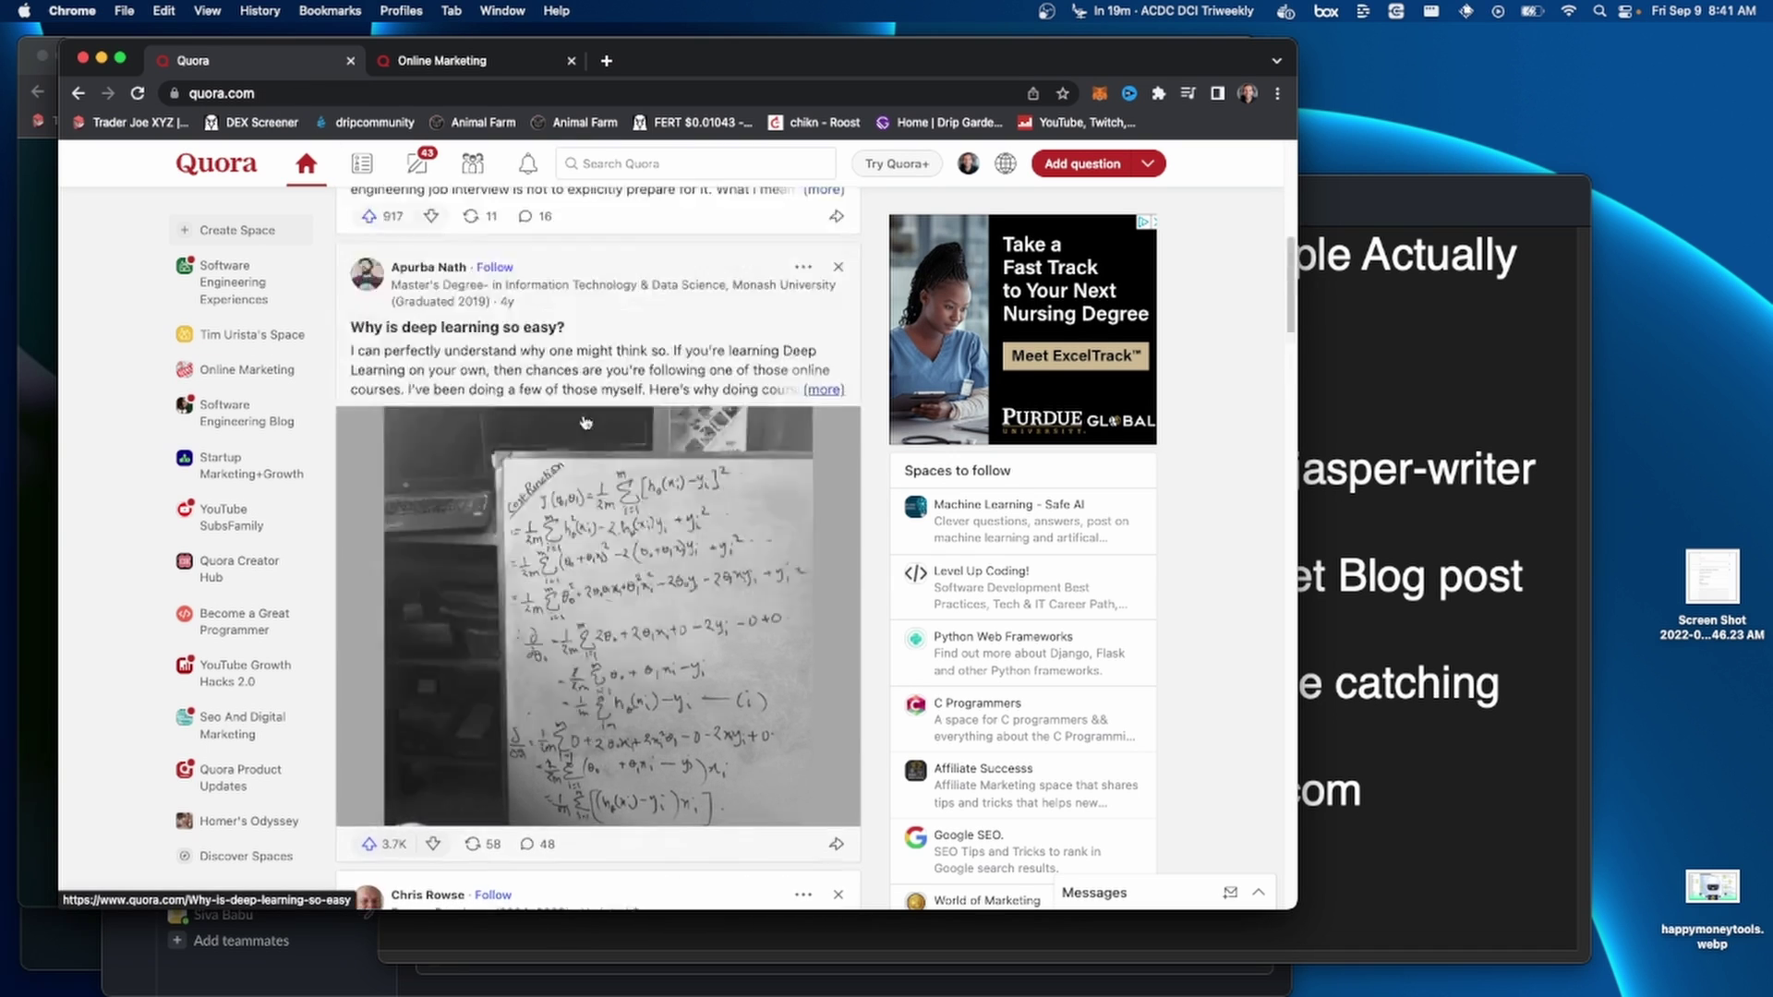
pyautogui.click(418, 166)
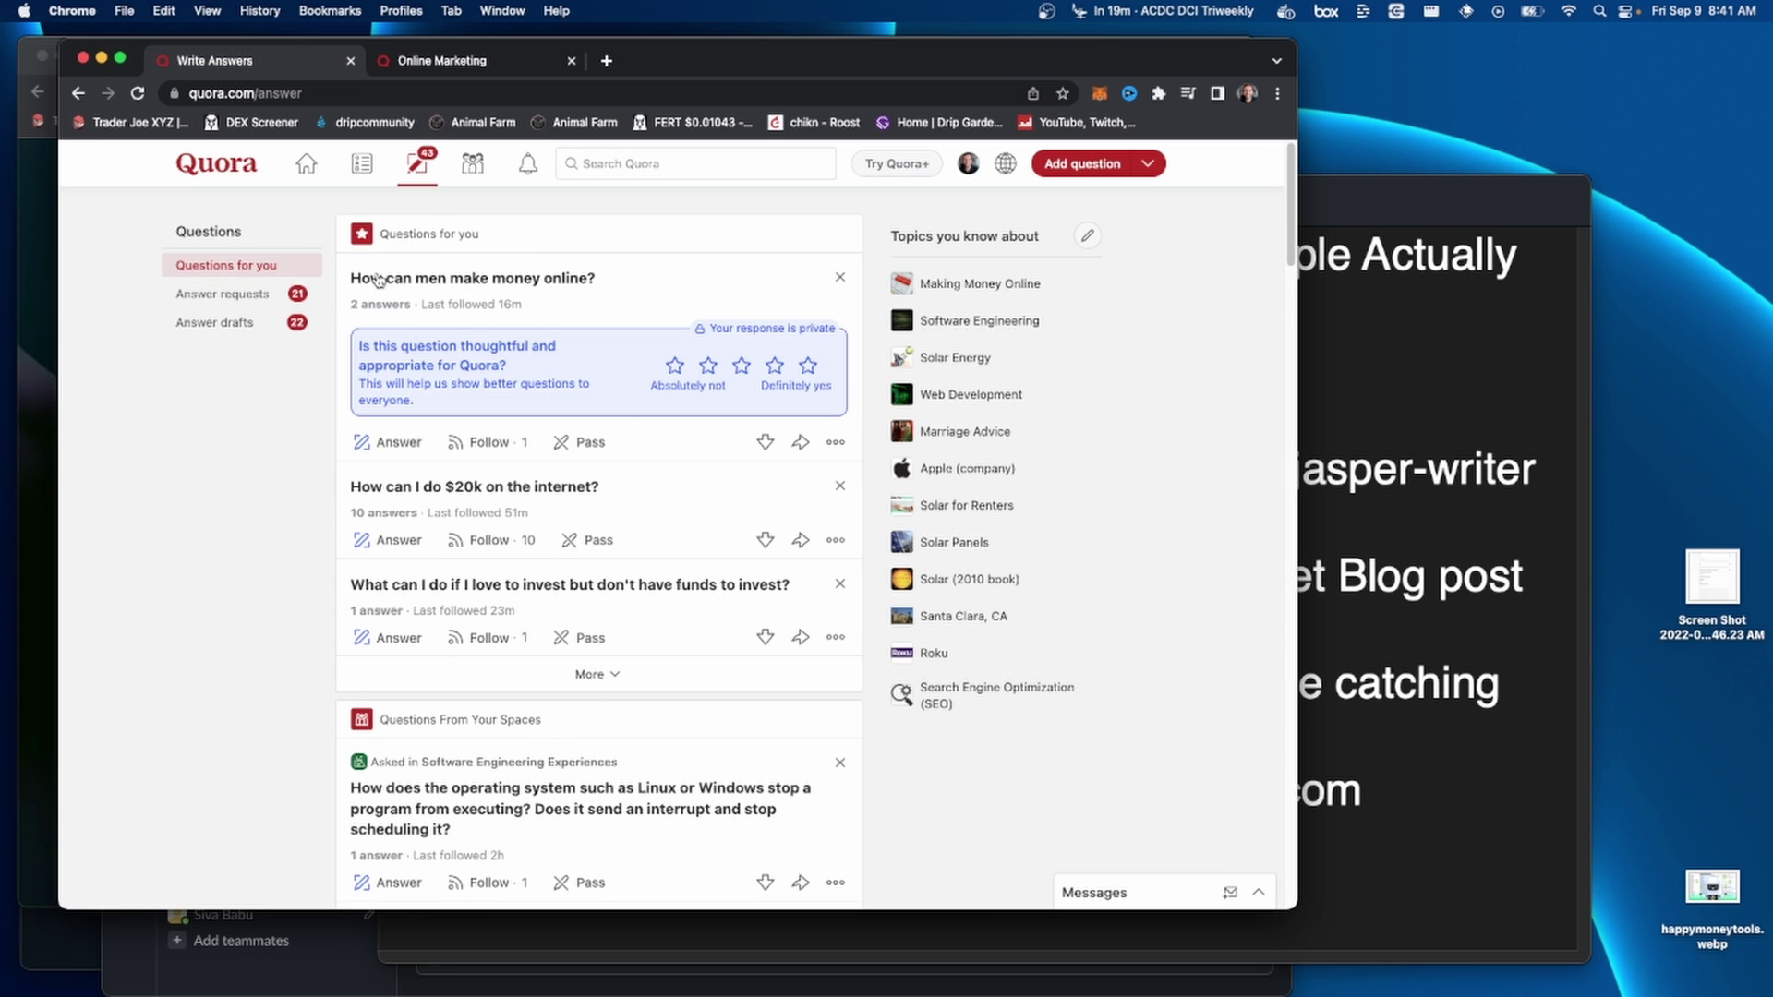
# - Review the suggested questions and copy the text of "How can I do $20k on the internet?"
pyautogui.scroll(-2, 621, 443)
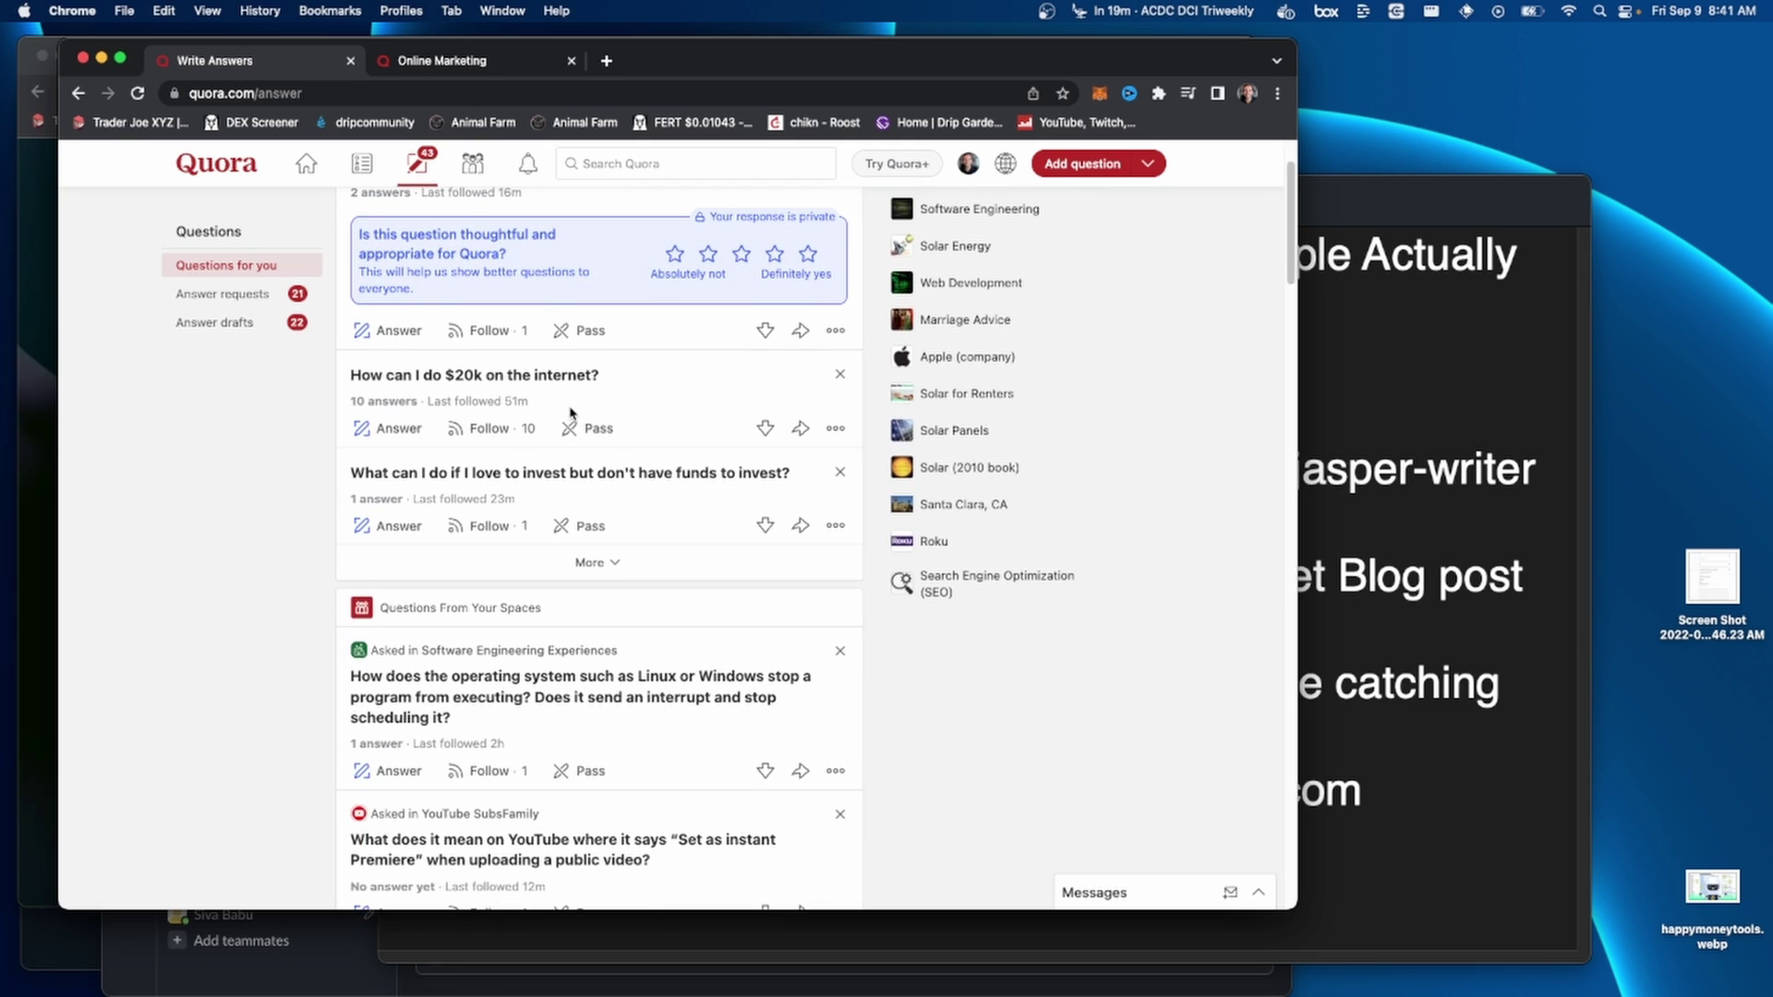
pyautogui.scroll(1, 570, 413)
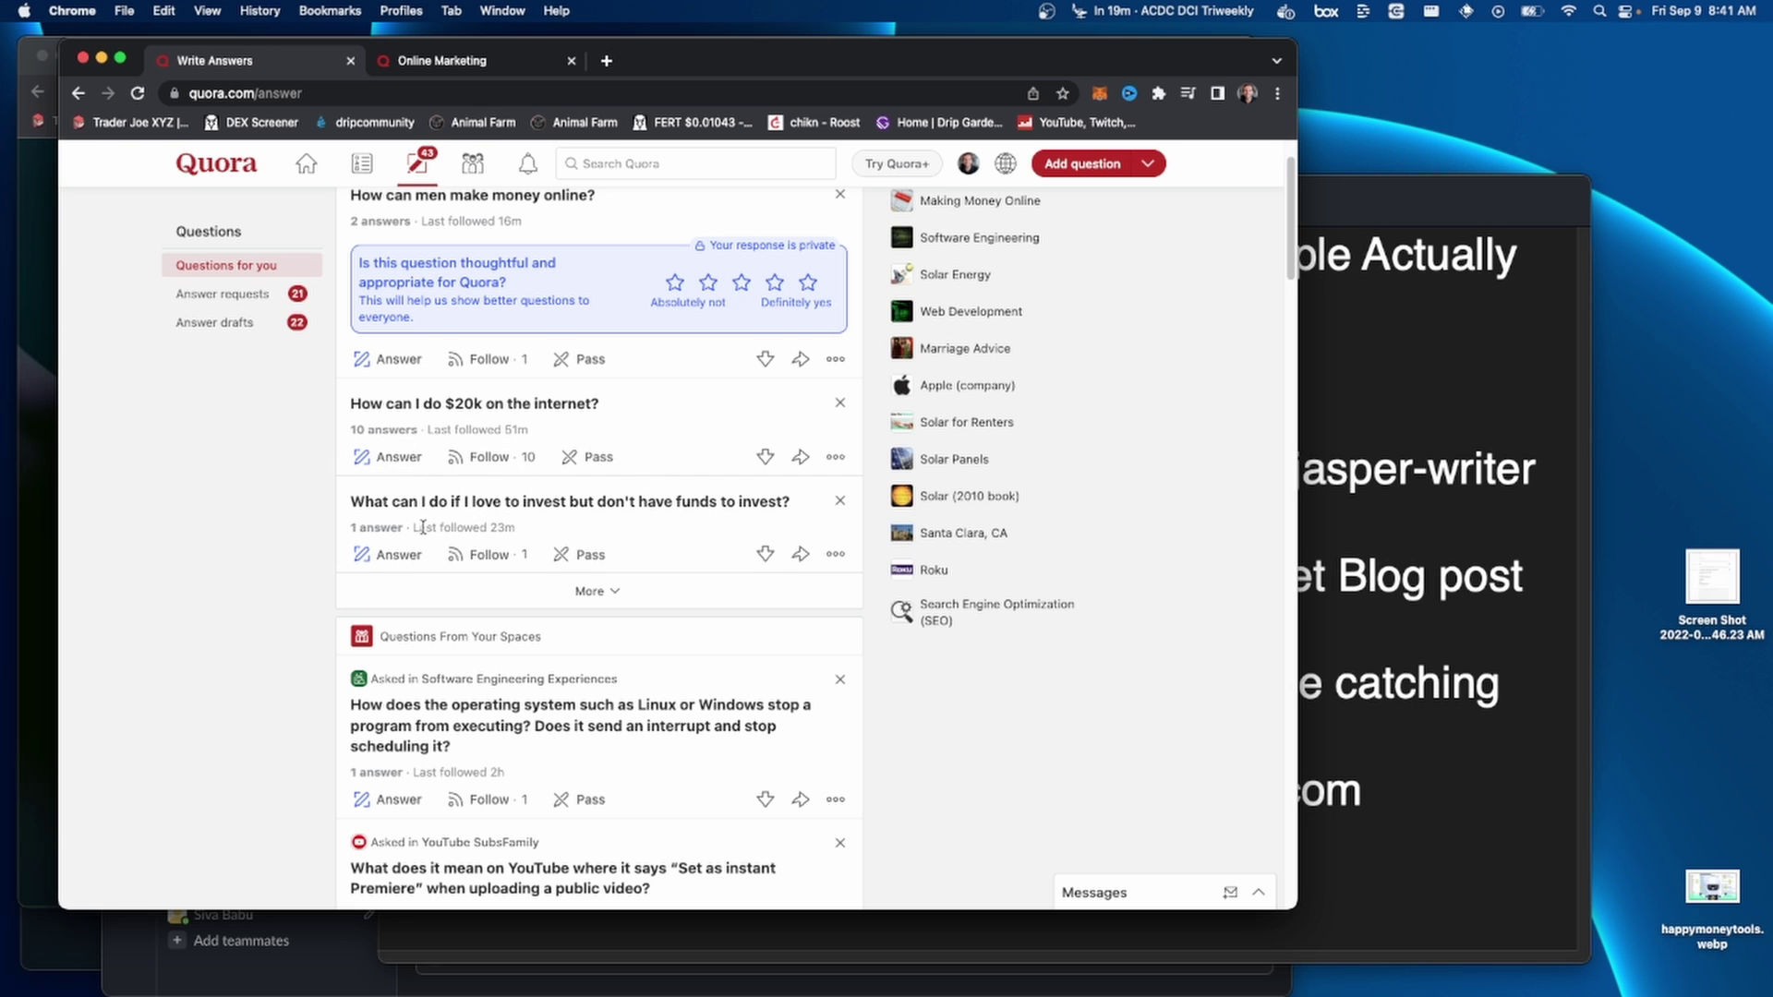
pyautogui.scroll(-1, 482, 515)
pyautogui.scroll(-5, 482, 515)
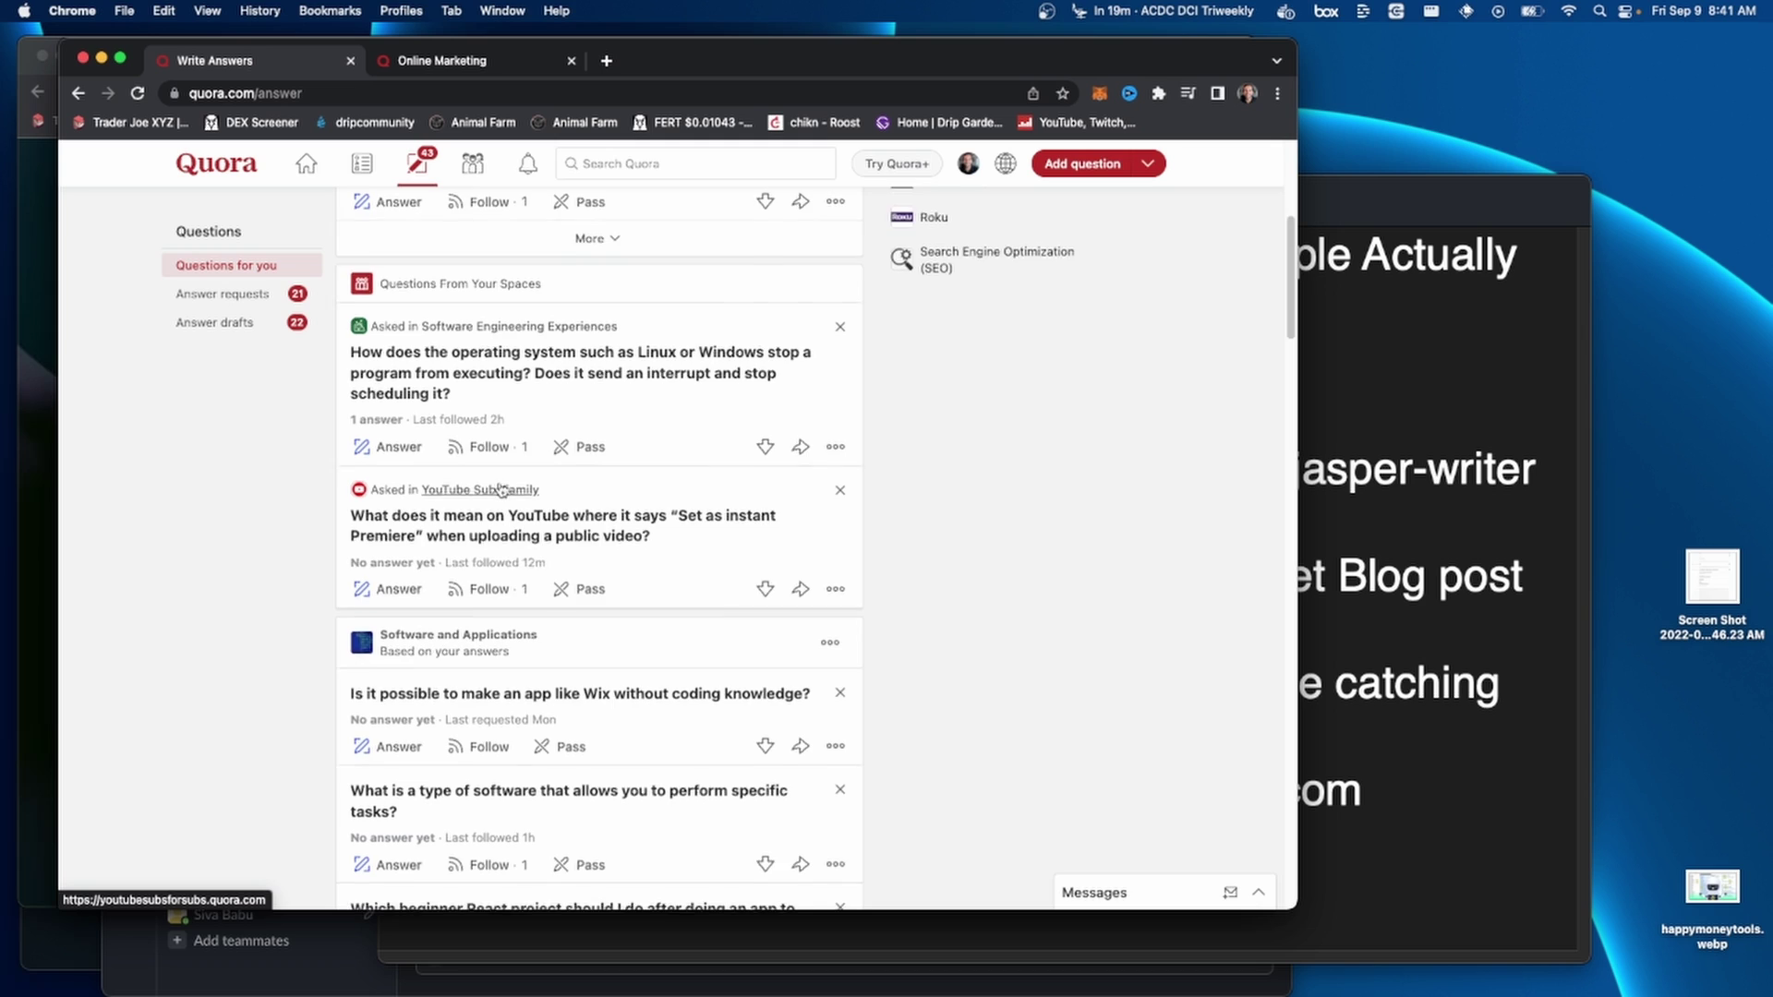
pyautogui.scroll(-2, 501, 490)
pyautogui.scroll(-2, 793, 408)
pyautogui.scroll(2, 789, 407)
pyautogui.scroll(6, 789, 407)
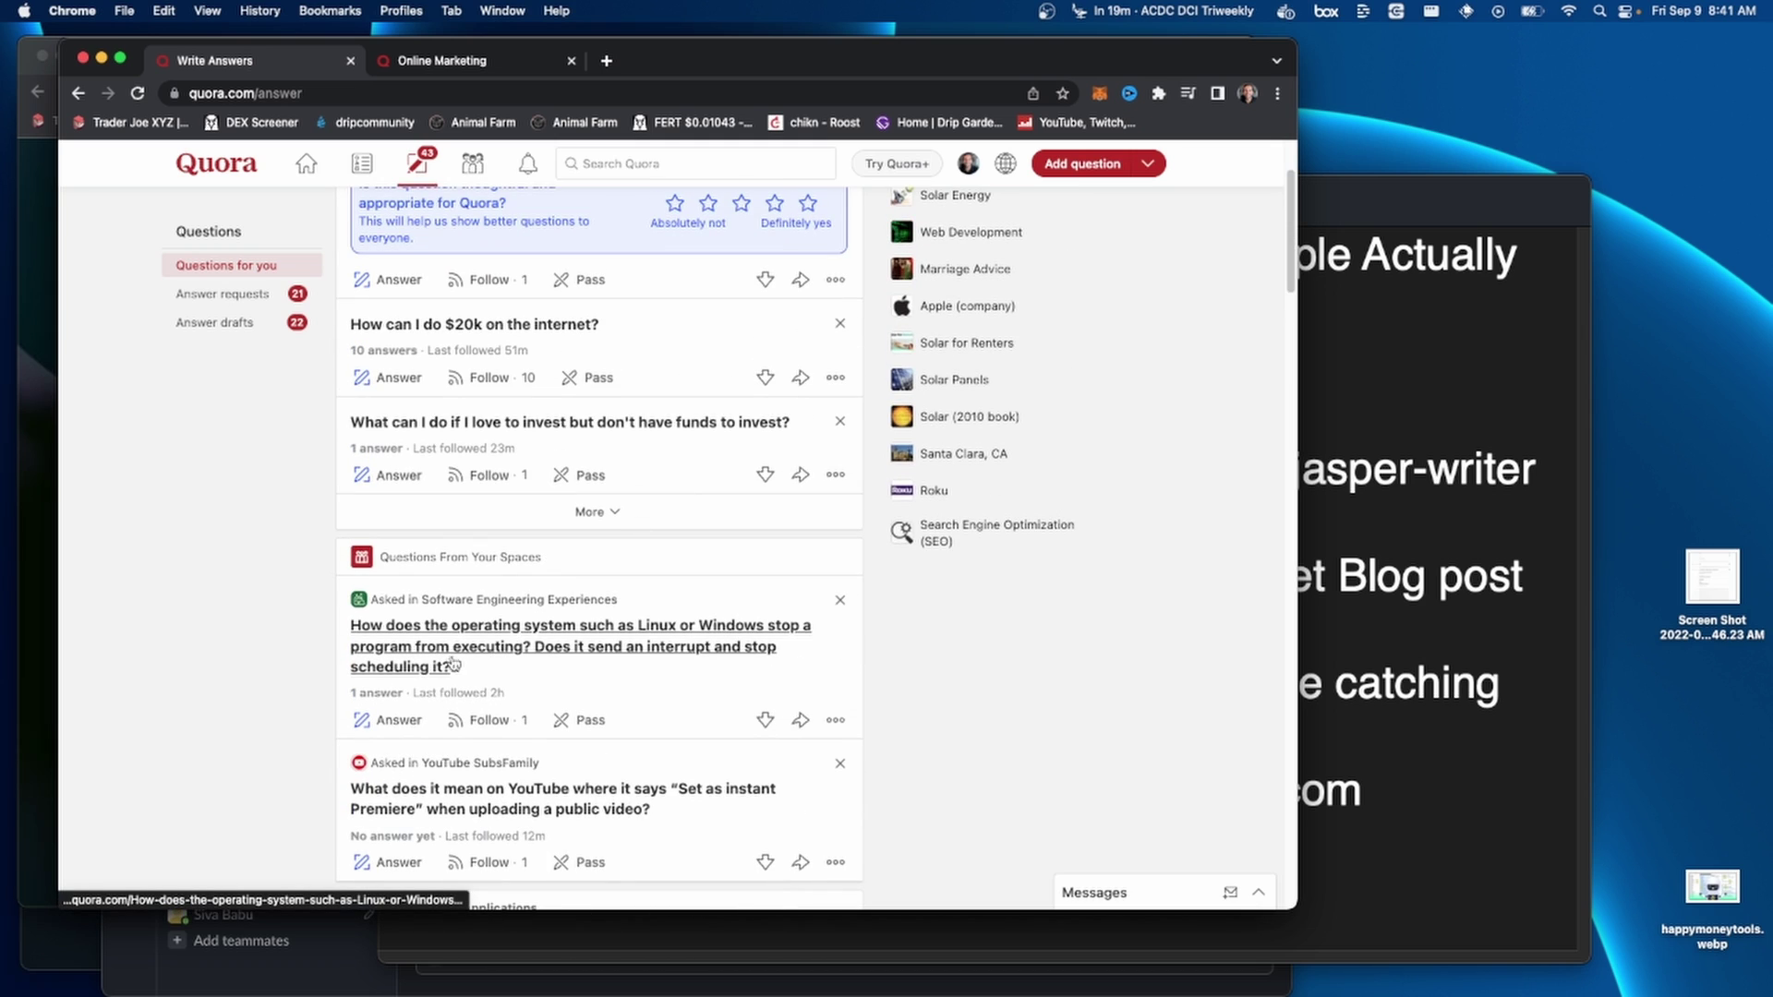
pyautogui.scroll(3, 490, 443)
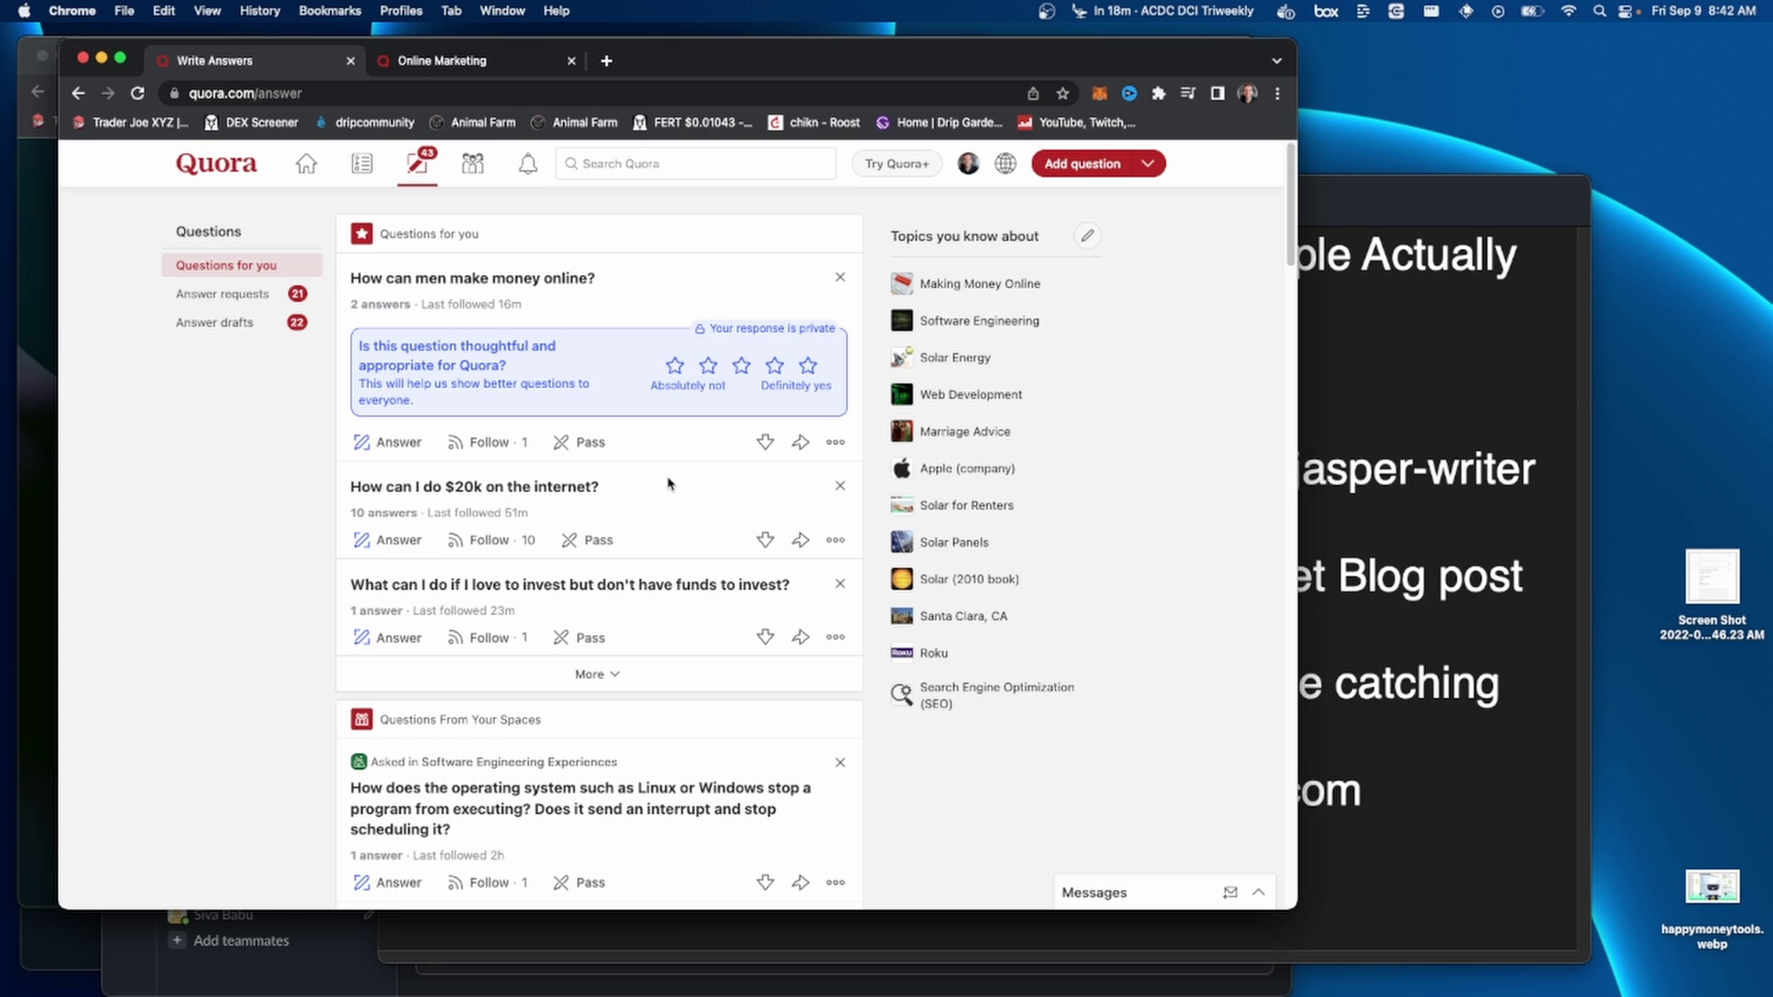
pyautogui.moveTo(600, 487); pyautogui.dragTo(354, 490)
pyautogui.press('super+c')
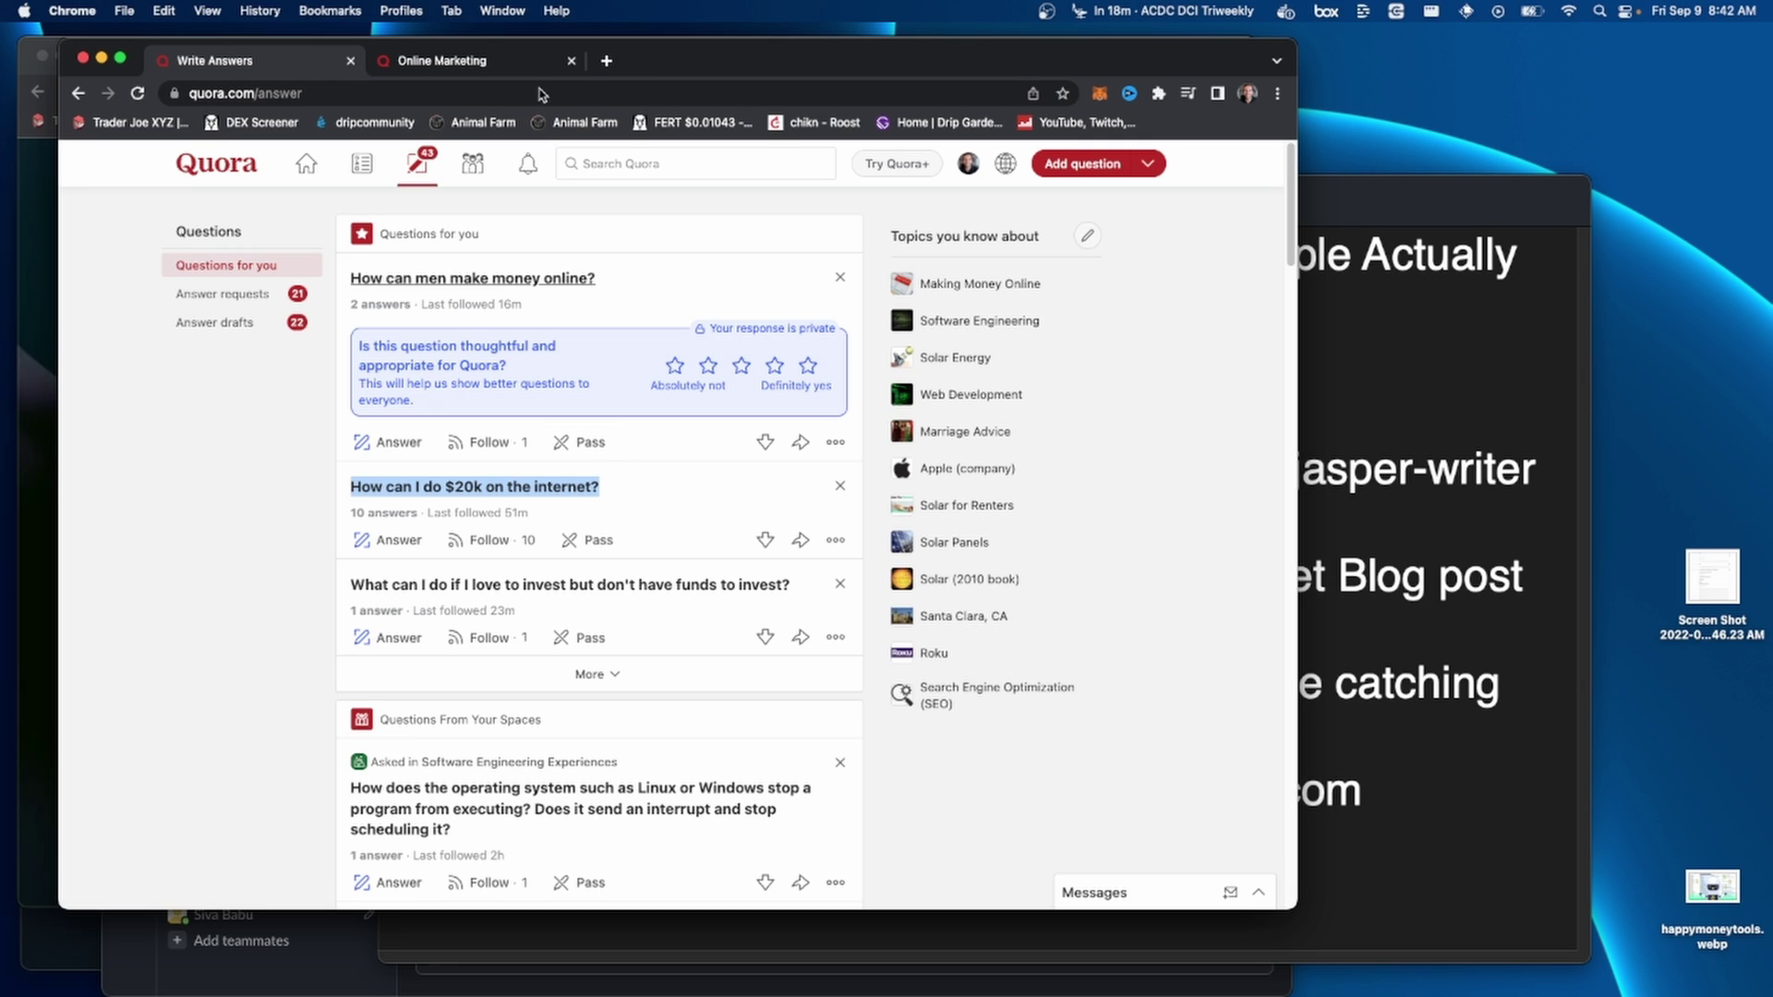
# - Open the Jasper AI writing assistant's dashboard in a new browser tab
pyautogui.click(606, 62)
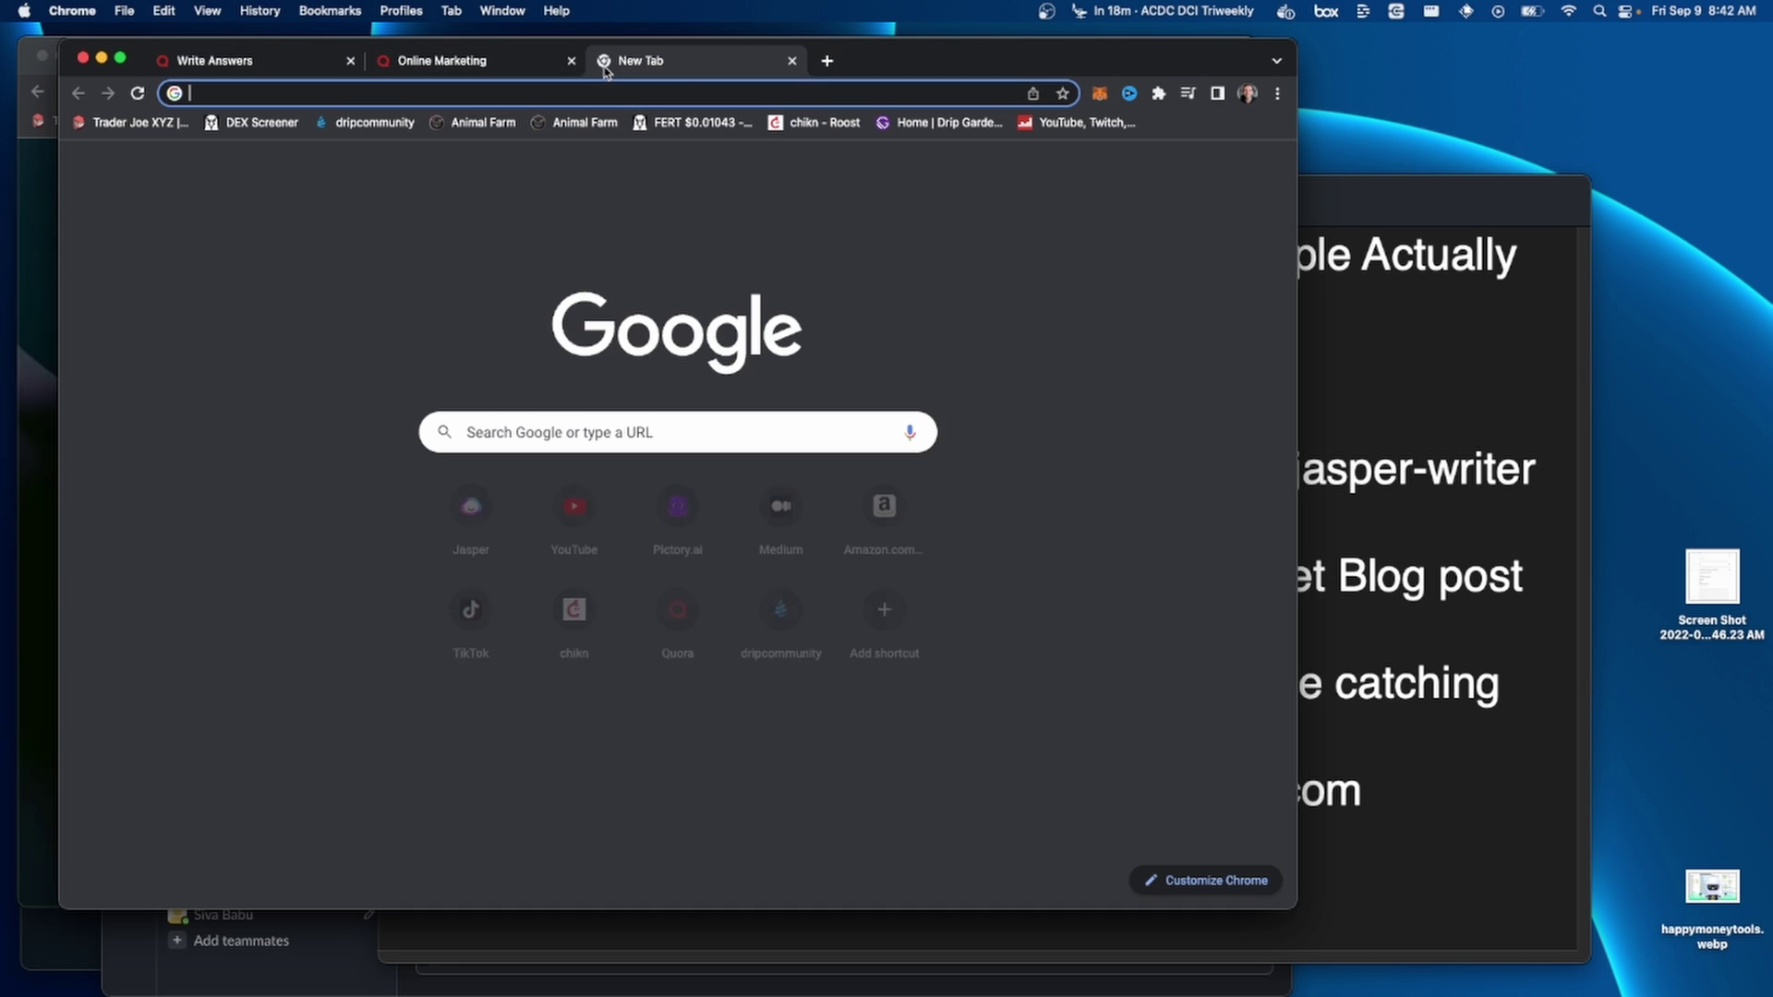
pyautogui.write('jasp-')
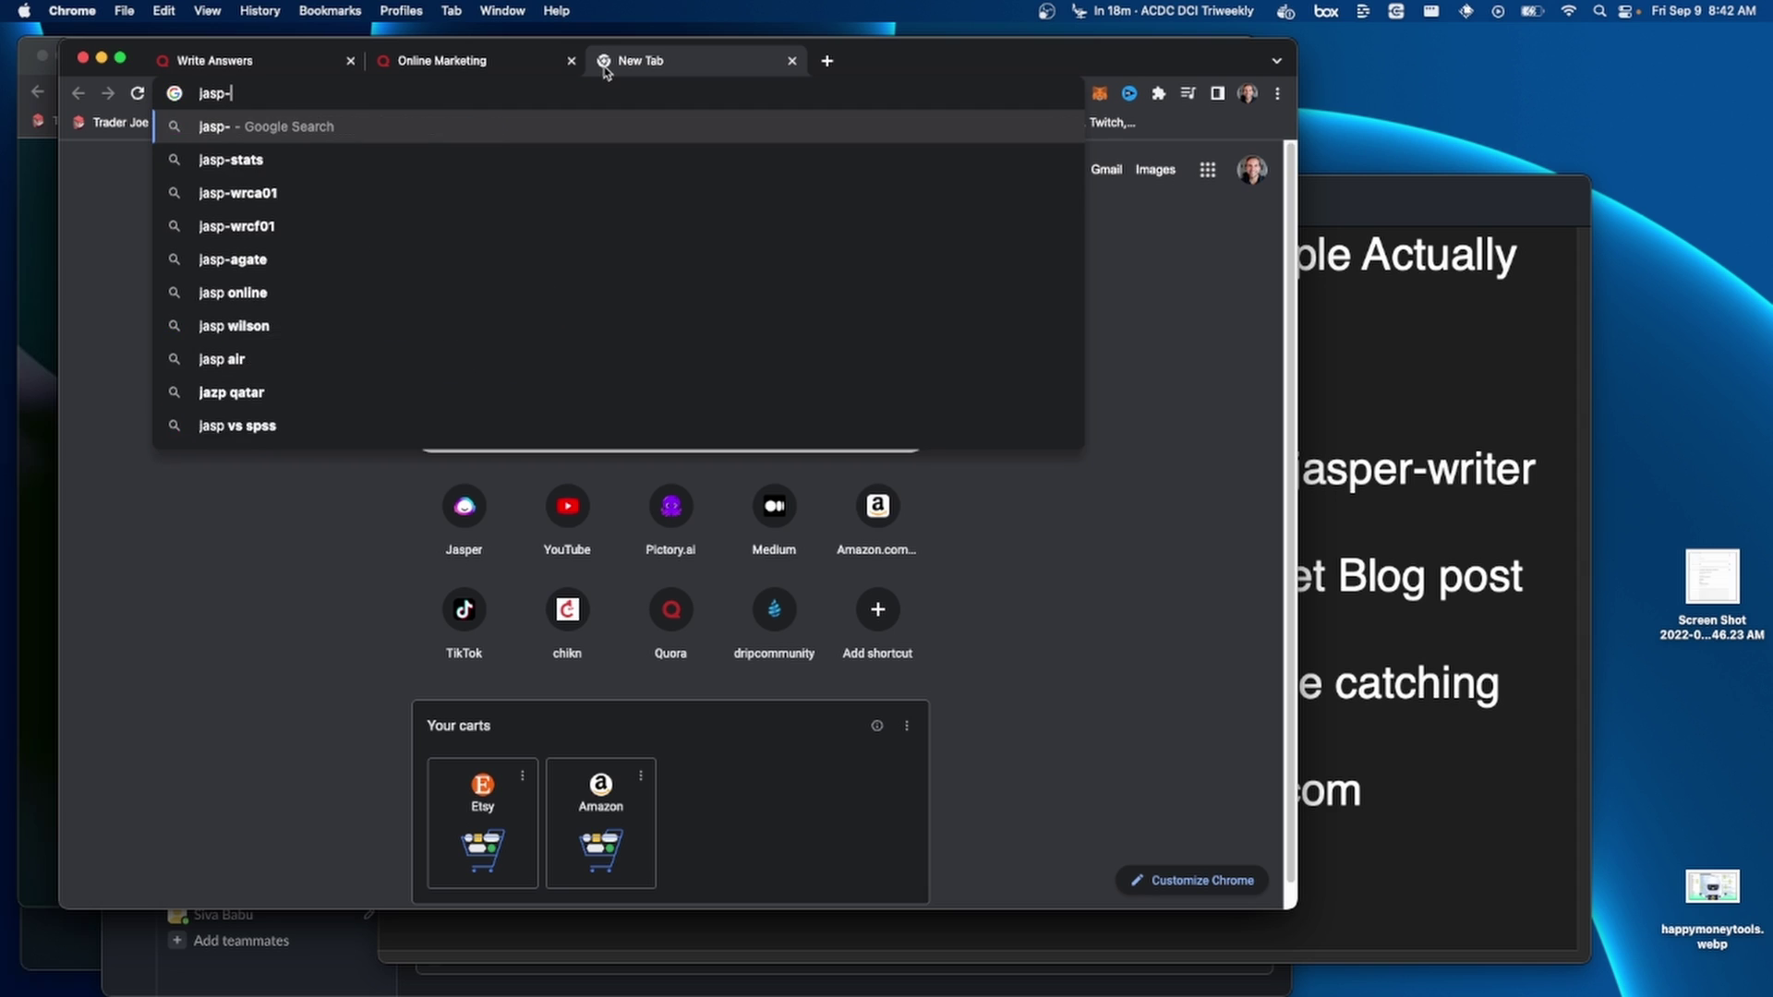
pyautogui.press('BackSpace')
pyautogui.write('er')
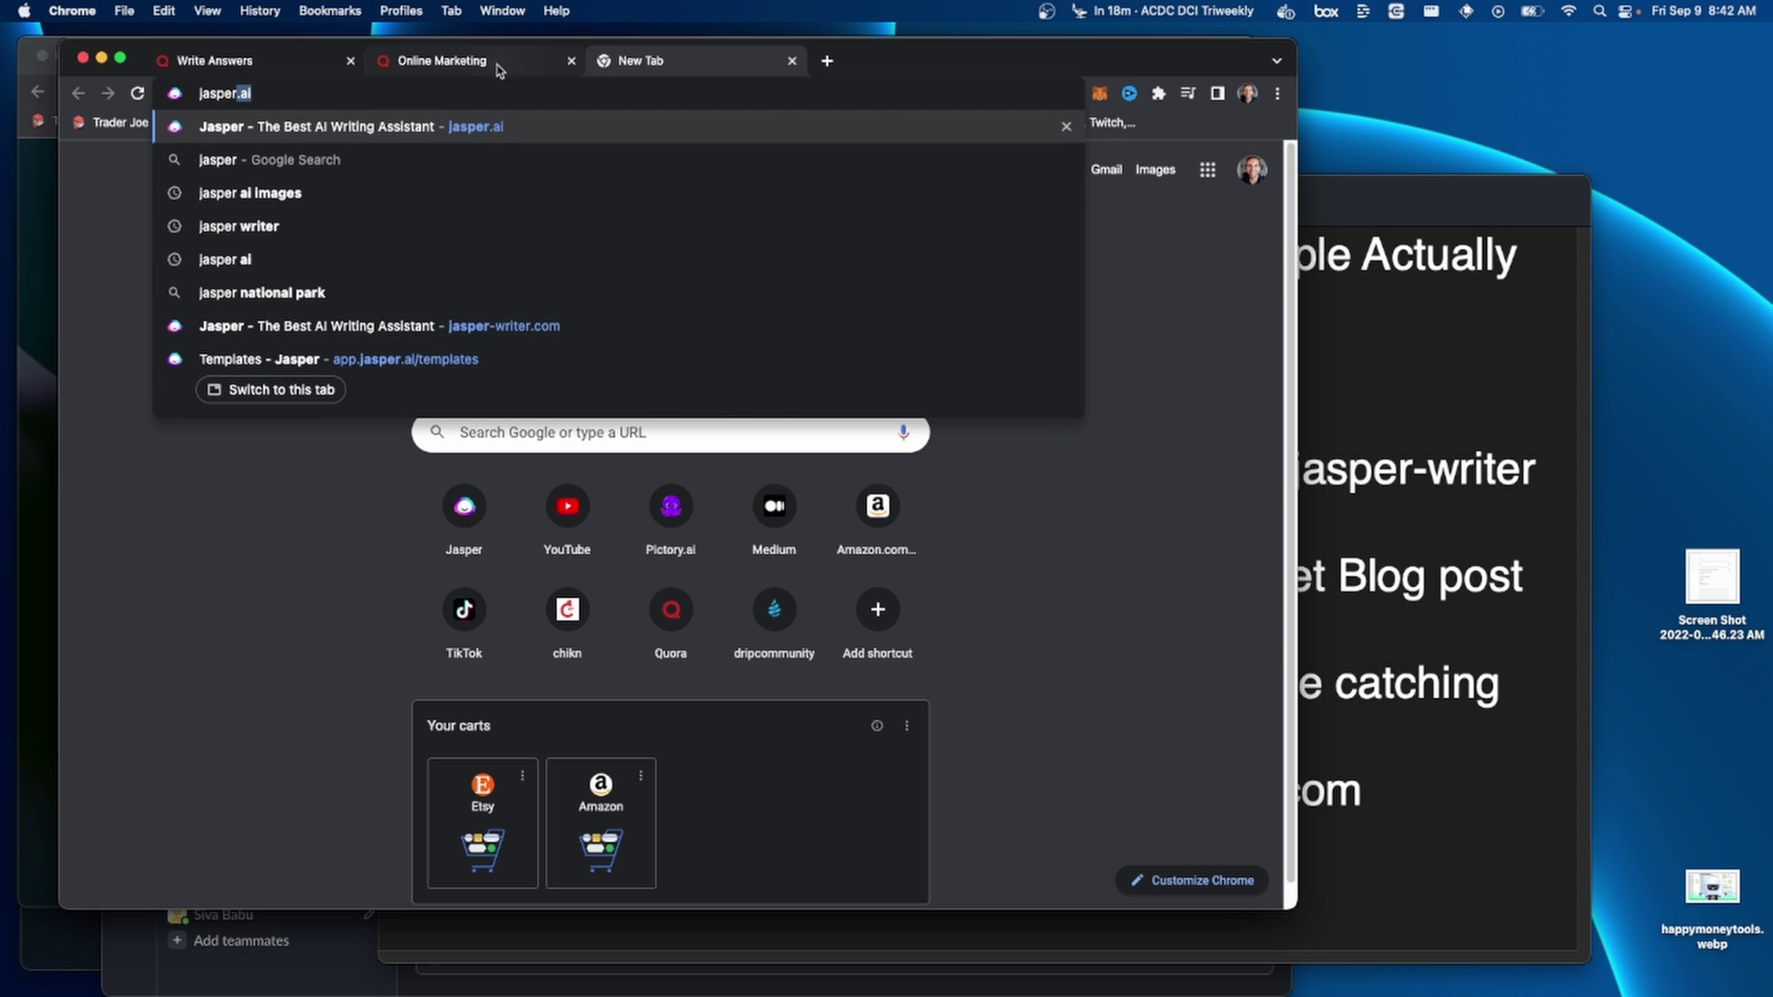
pyautogui.click(497, 60)
pyautogui.click(252, 57)
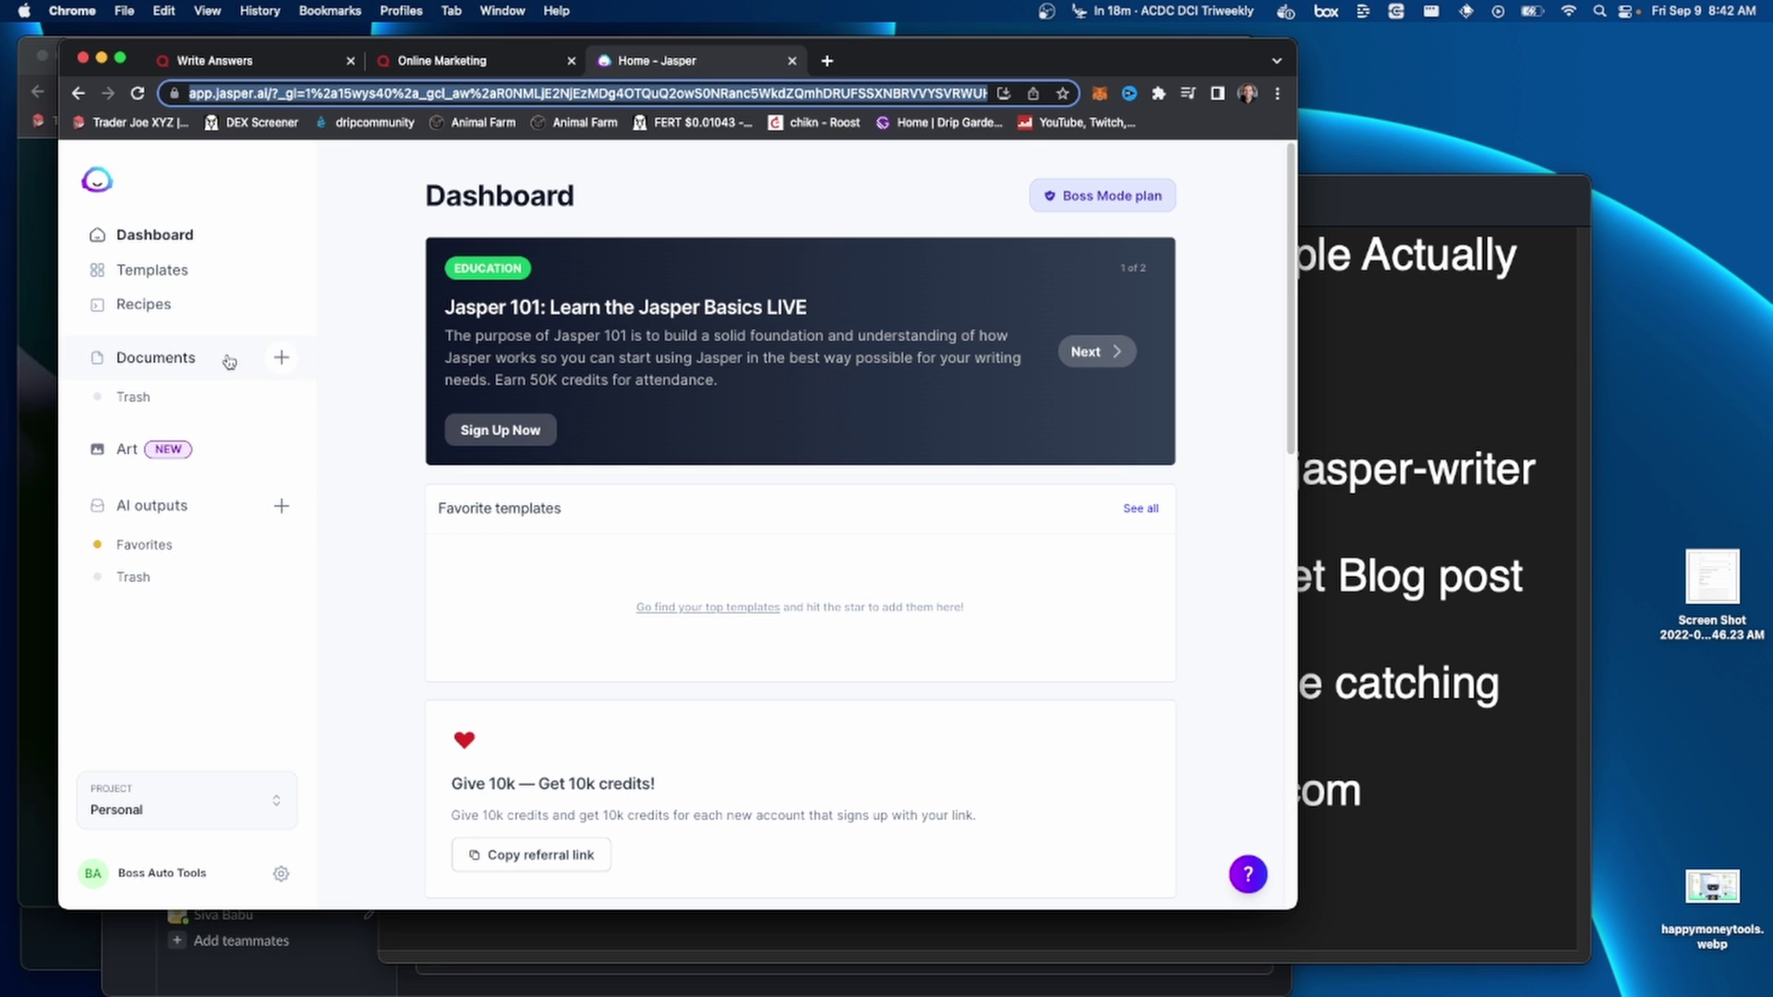
# - Open the One-Shot Blog Post template and replace its blog topic with "How can I do $20k on the internet?"
pyautogui.click(149, 279)
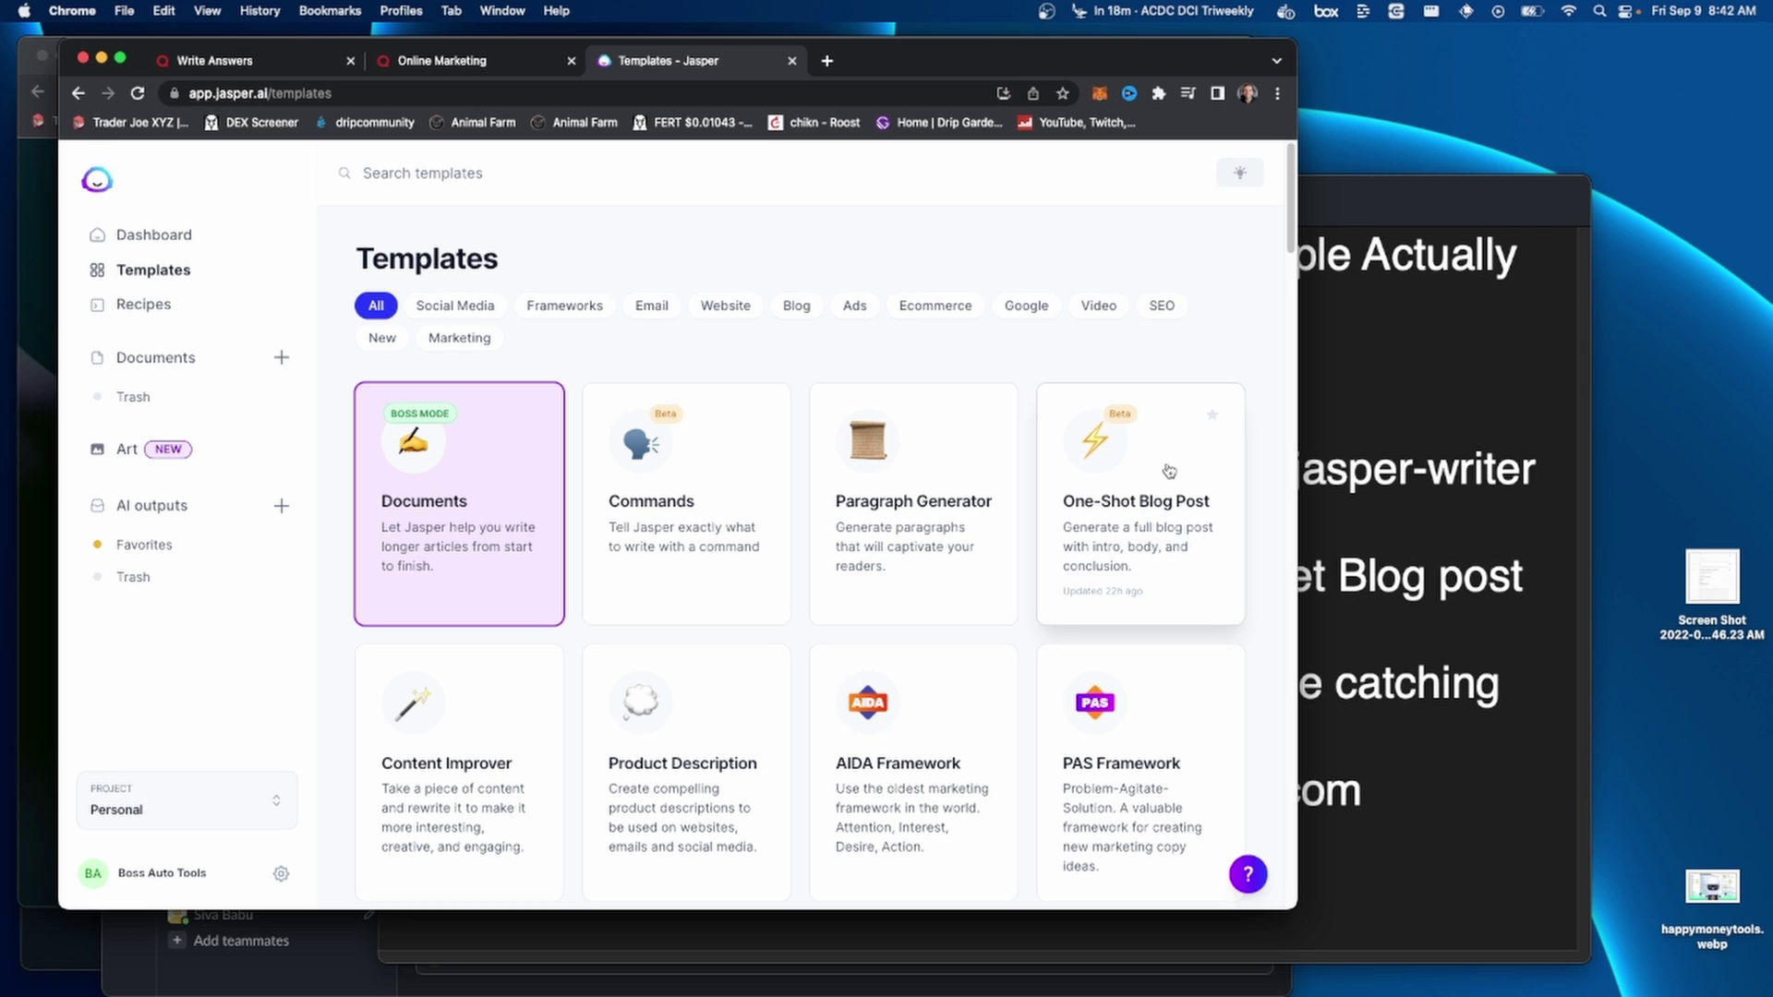
pyautogui.click(1165, 509)
pyautogui.moveTo(392, 350); pyautogui.dragTo(15, 302)
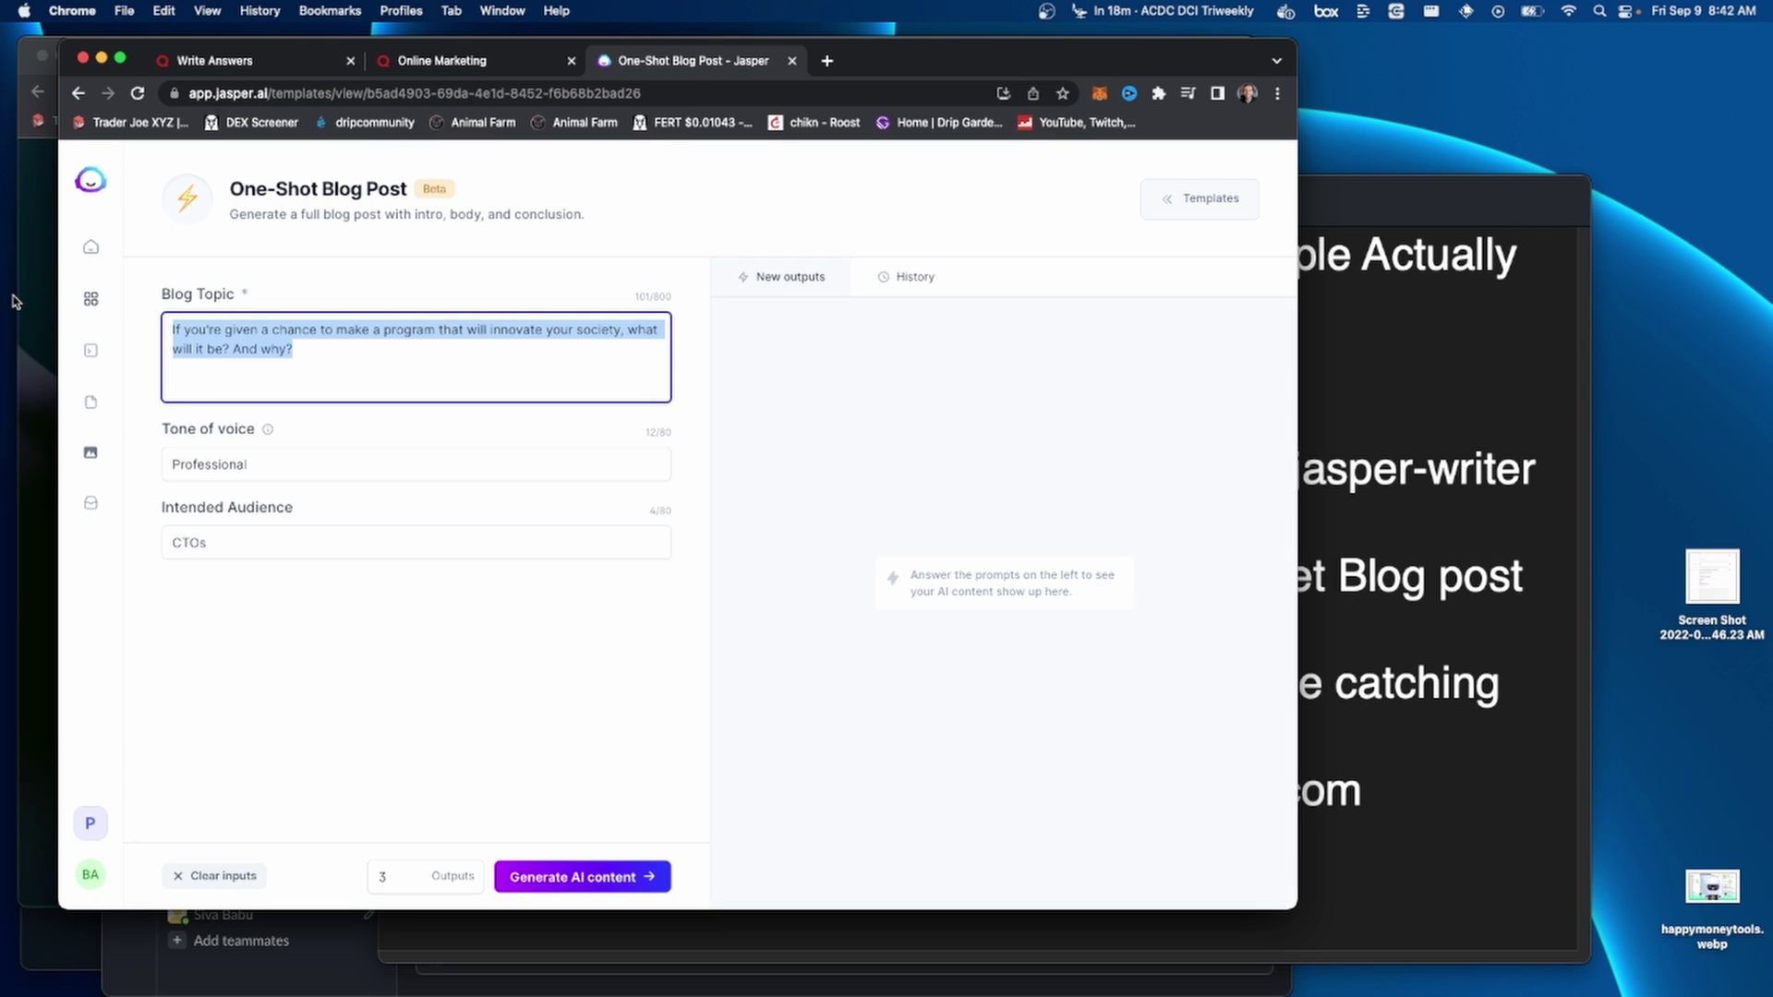
pyautogui.press('super+v')
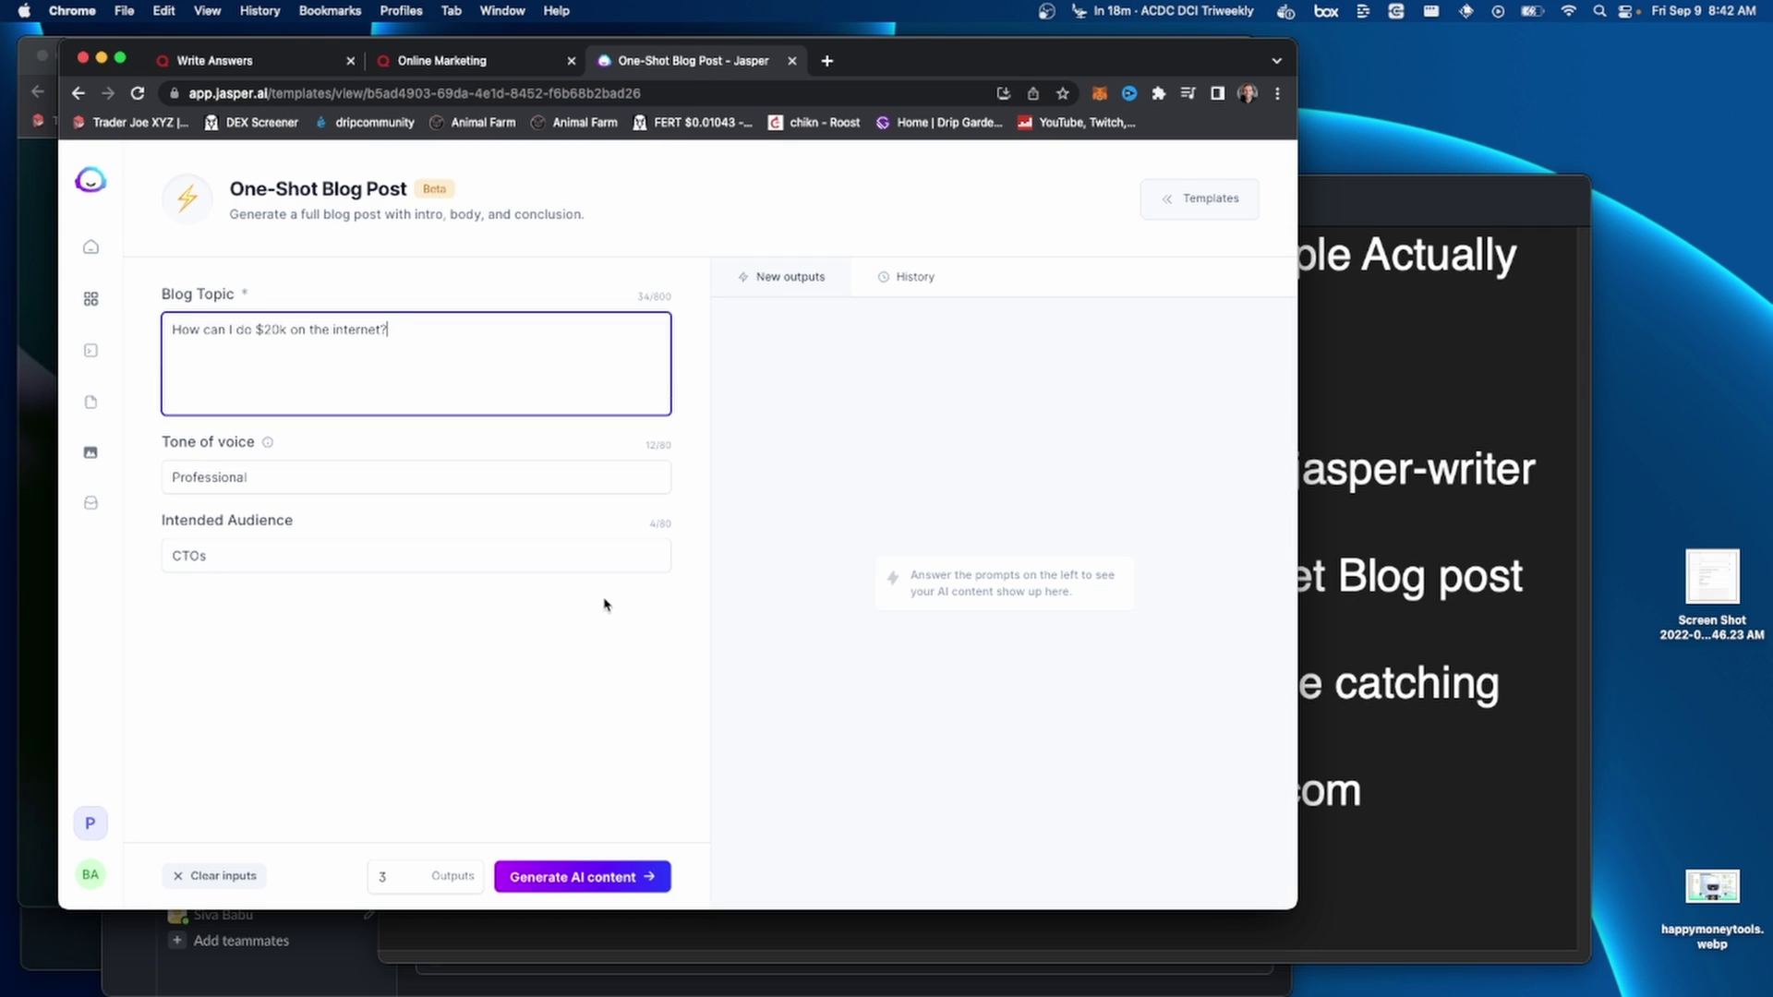
# - Clear the intended audience and generate the AI blog post outputs
pyautogui.moveTo(247, 563); pyautogui.dragTo(136, 554)
pyautogui.press('BackSpace')
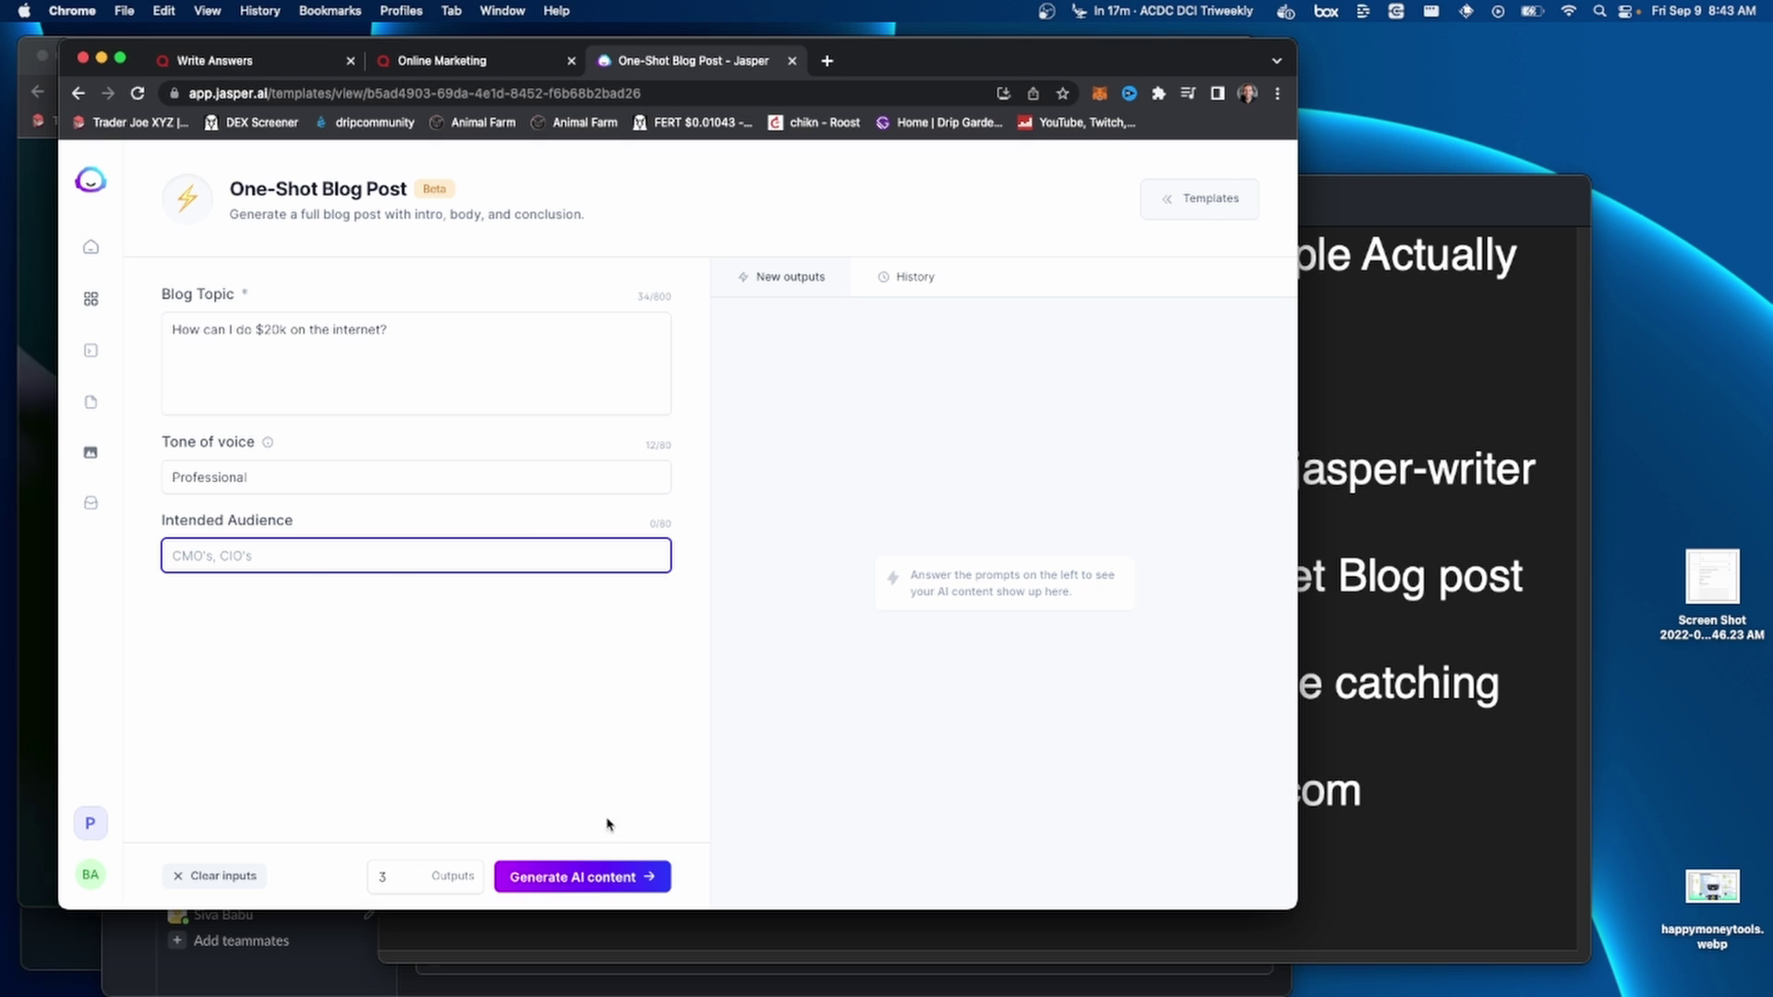
pyautogui.click(596, 890)
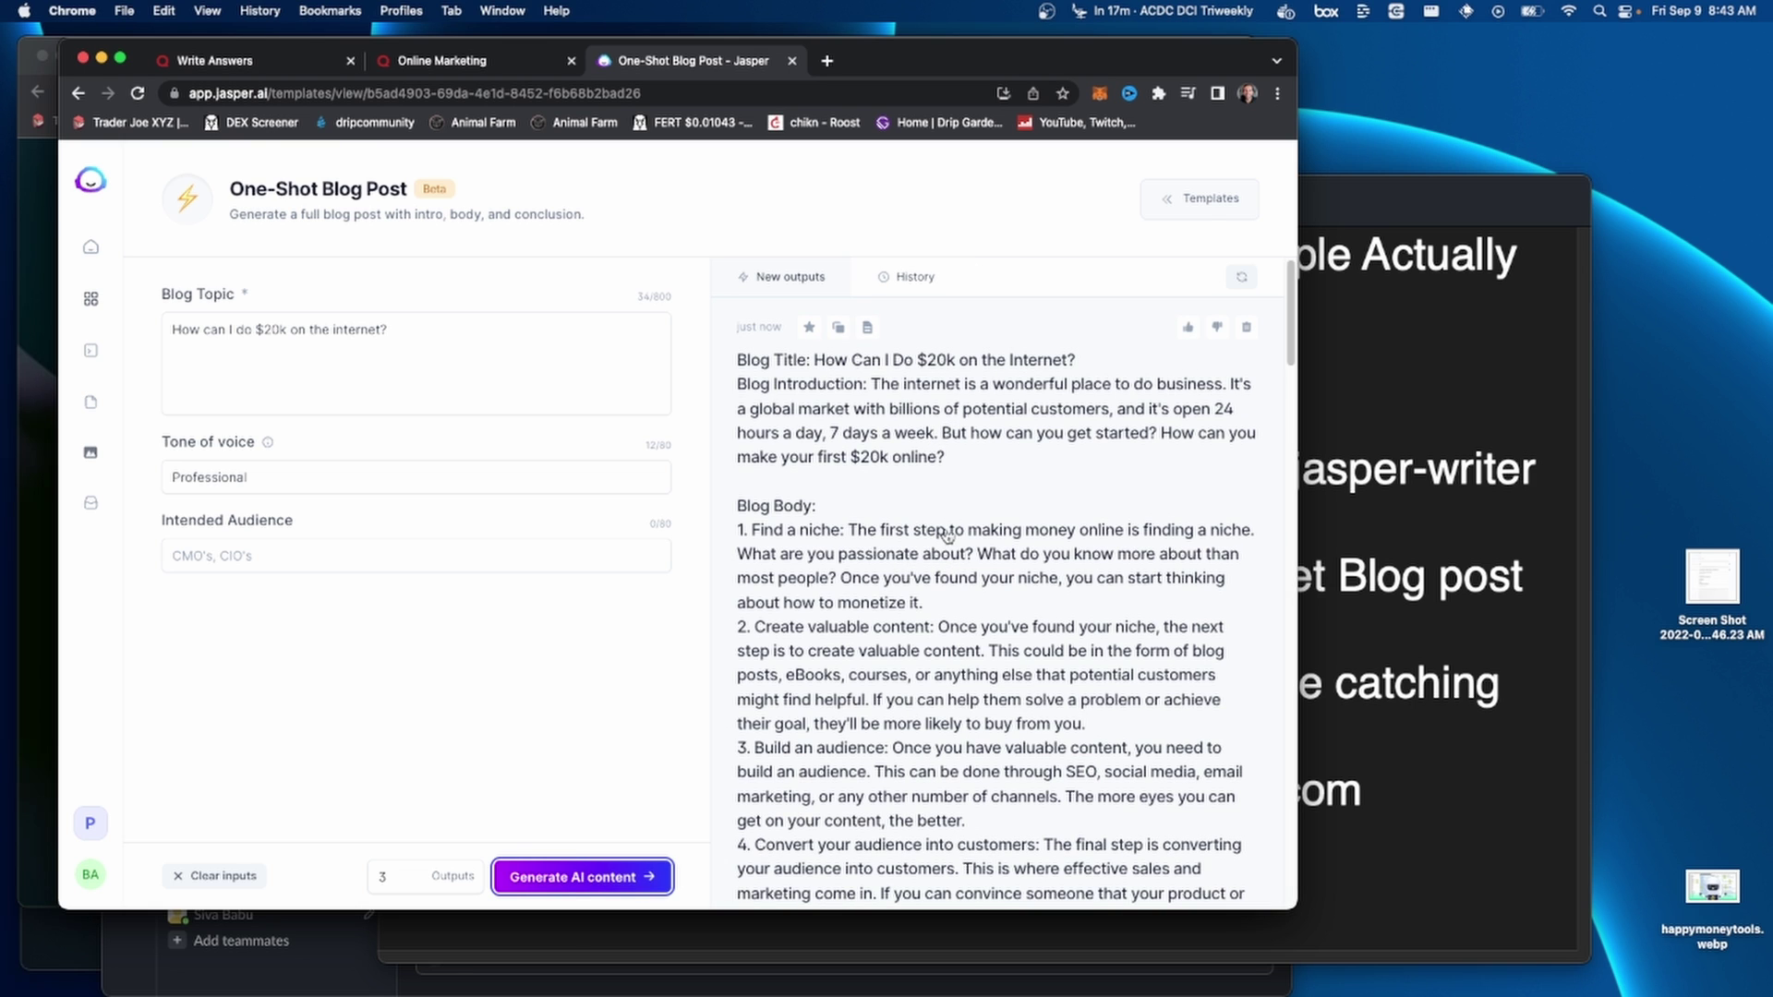
# - Read through the generated blog posts and compare their introductions, numbered sections and conclusions
pyautogui.scroll(-1, 946, 517)
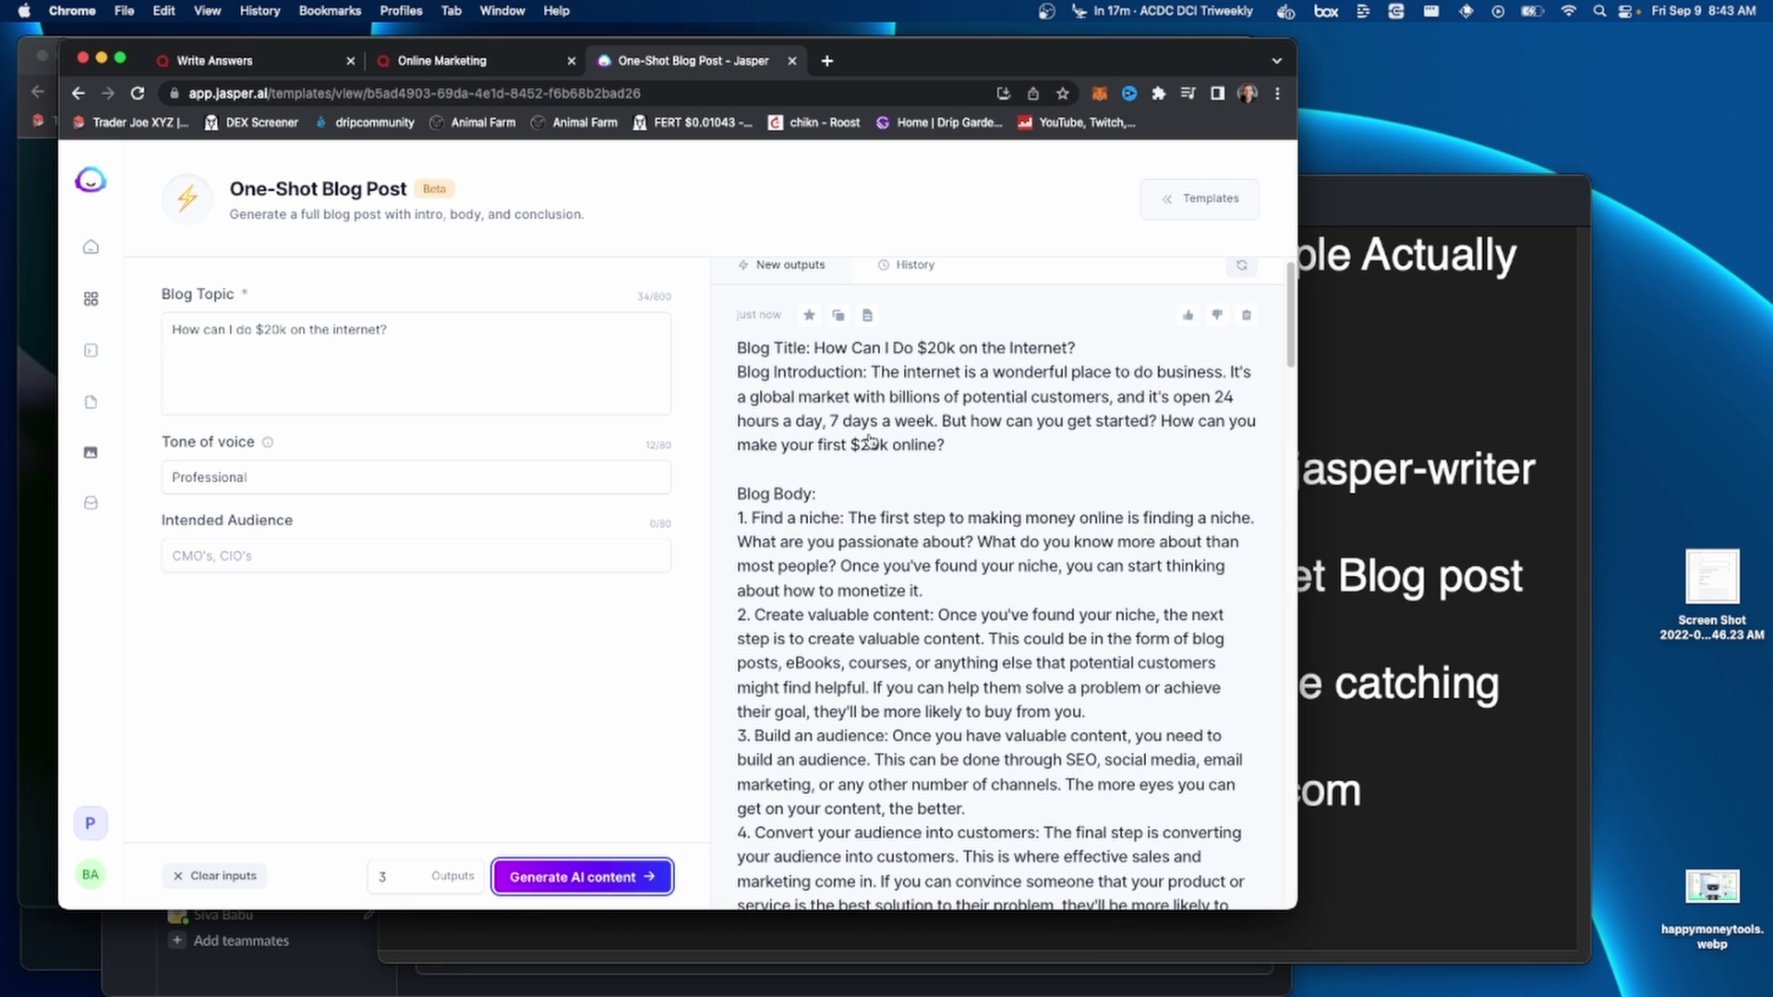
pyautogui.scroll(-3, 978, 489)
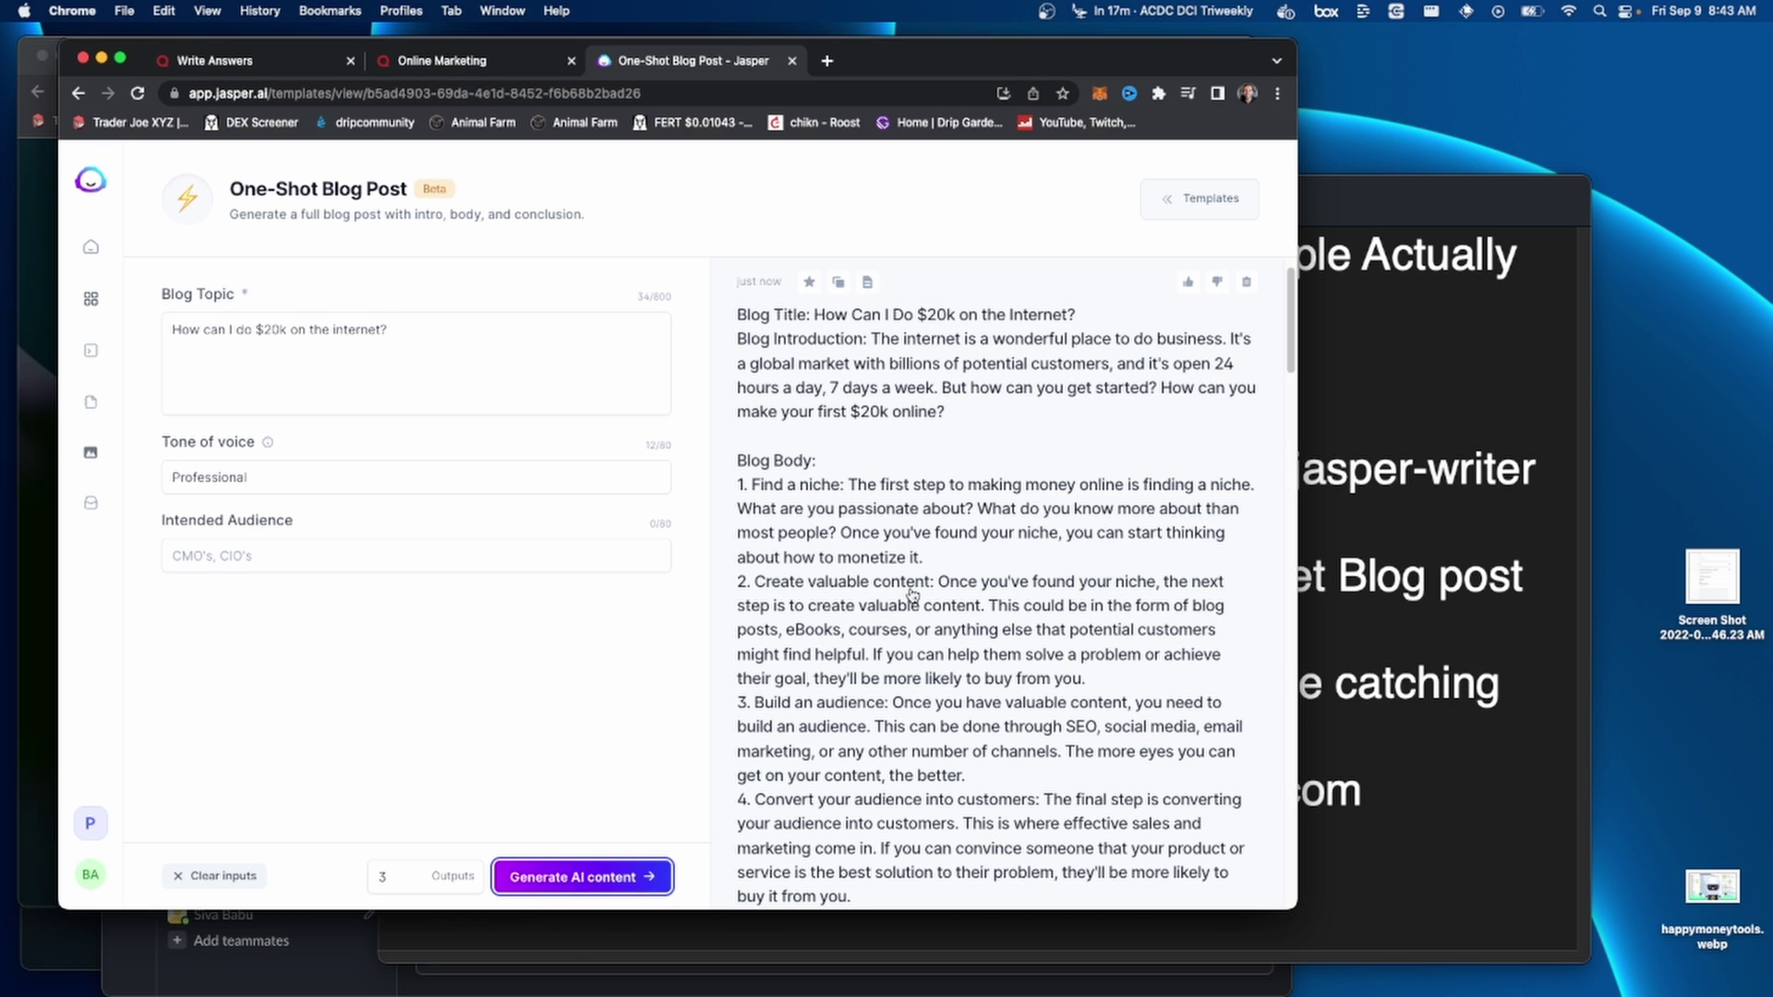
pyautogui.scroll(-4, 863, 696)
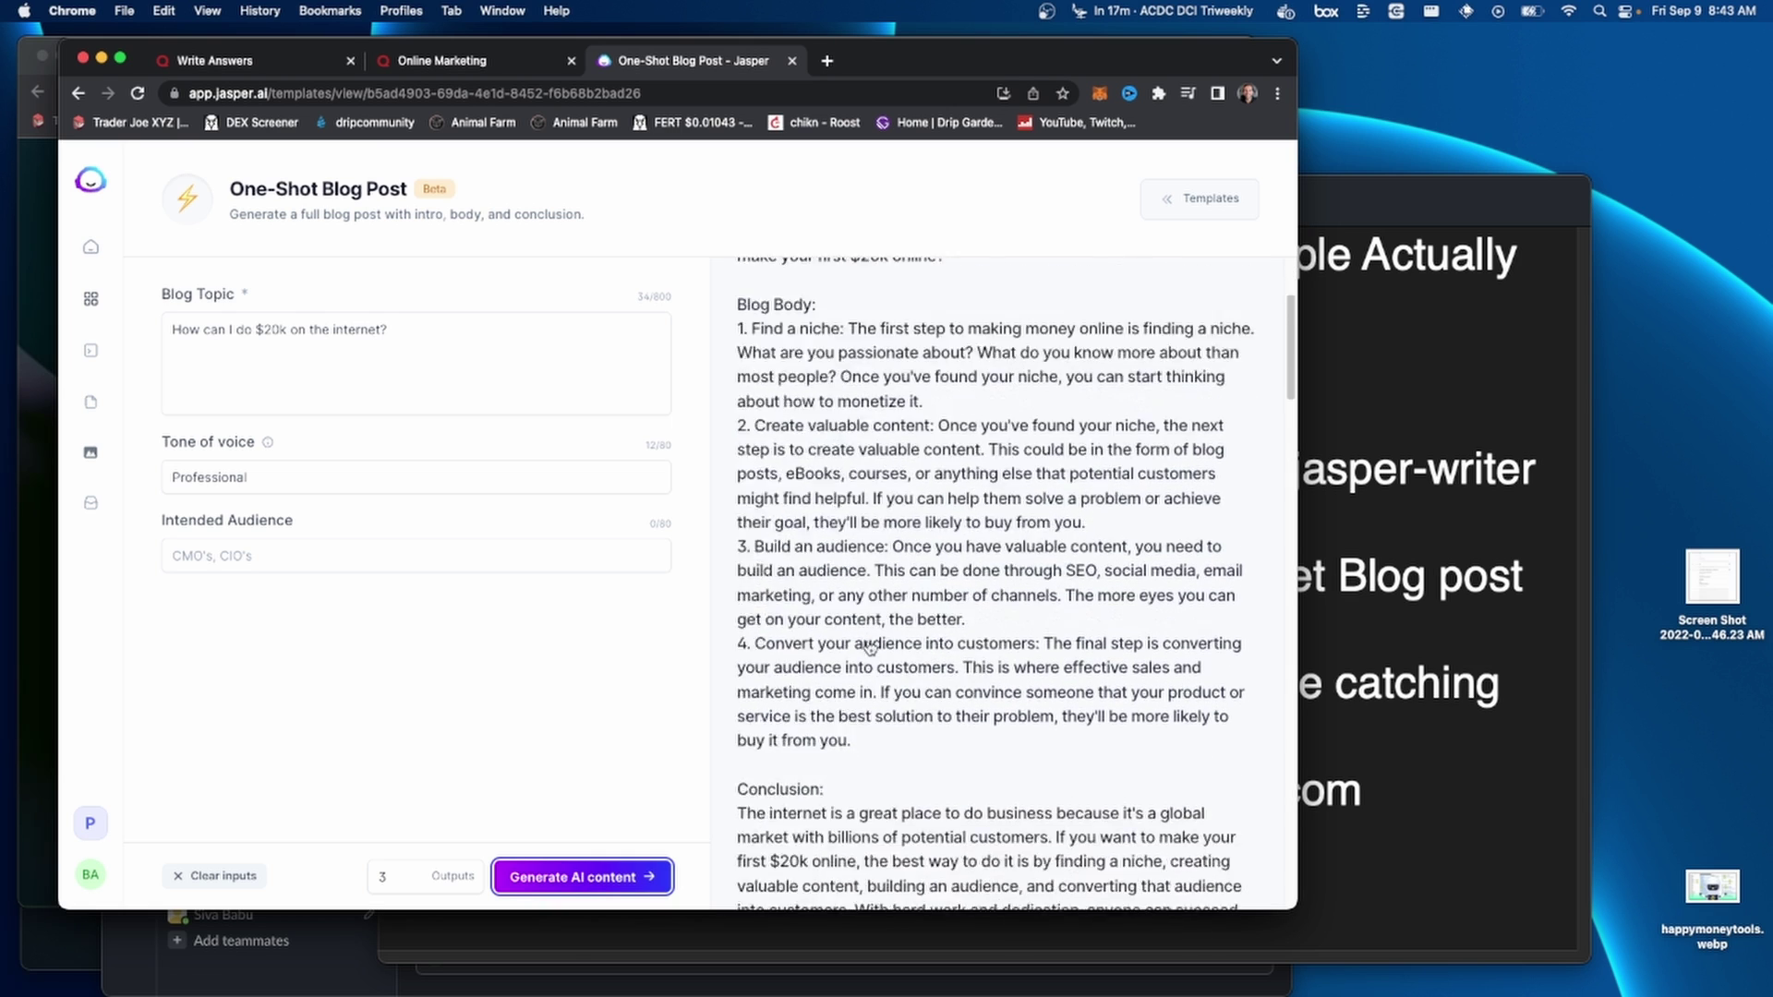
pyautogui.scroll(-3, 868, 646)
pyautogui.scroll(-15, 822, 577)
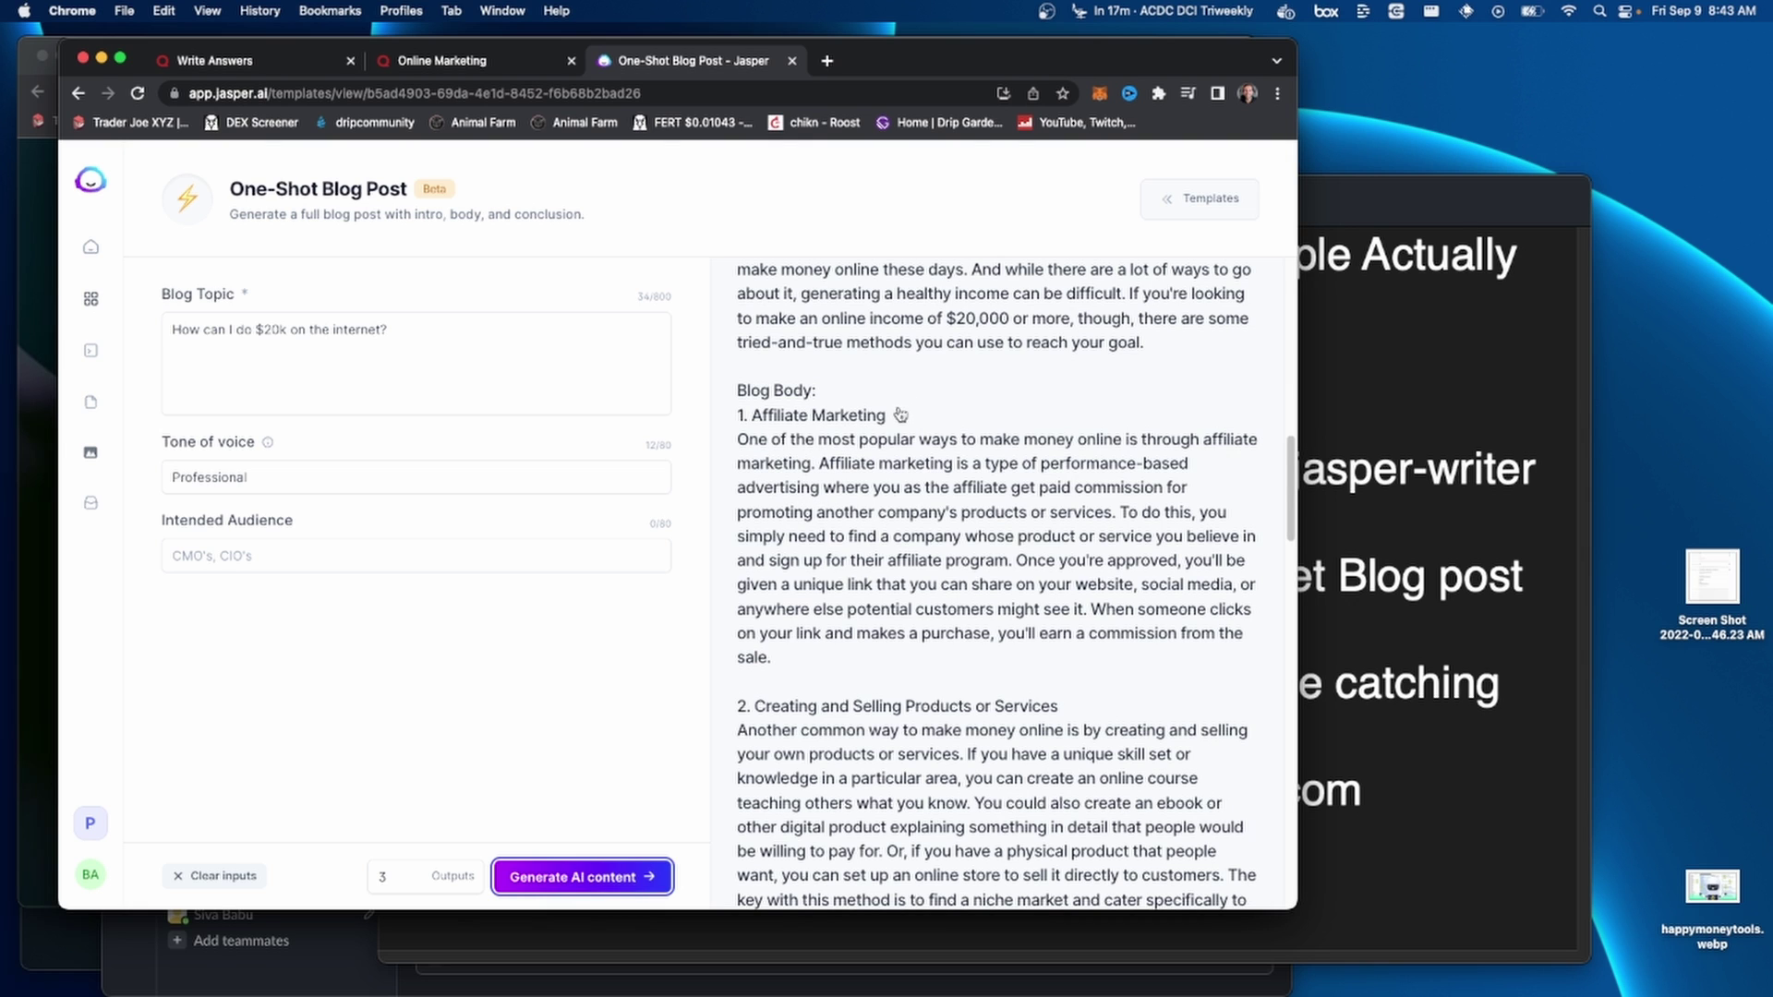
pyautogui.scroll(-2, 825, 580)
pyautogui.scroll(-10, 825, 580)
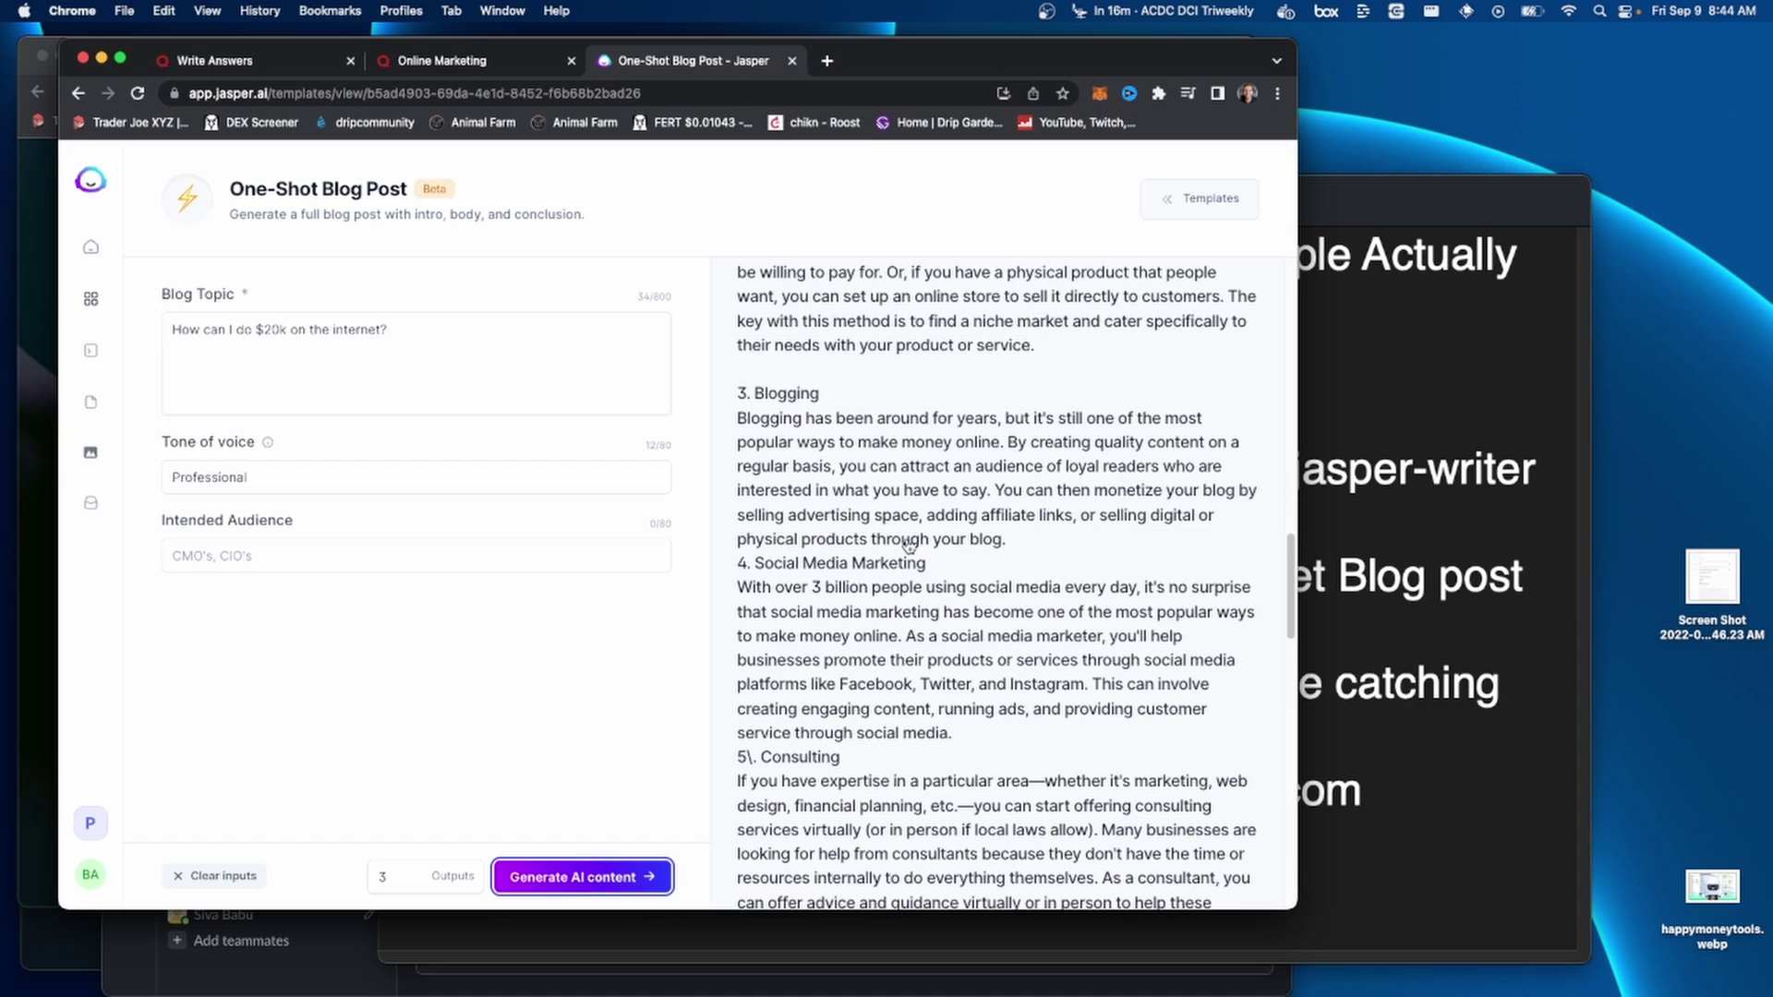
pyautogui.scroll(-3, 909, 545)
pyautogui.scroll(-5, 923, 517)
pyautogui.scroll(20, 939, 495)
pyautogui.scroll(3, 983, 498)
# - Open the generated post titled "How to Make an Income of $20,000 Online" and copy its entire text
pyautogui.click(982, 503)
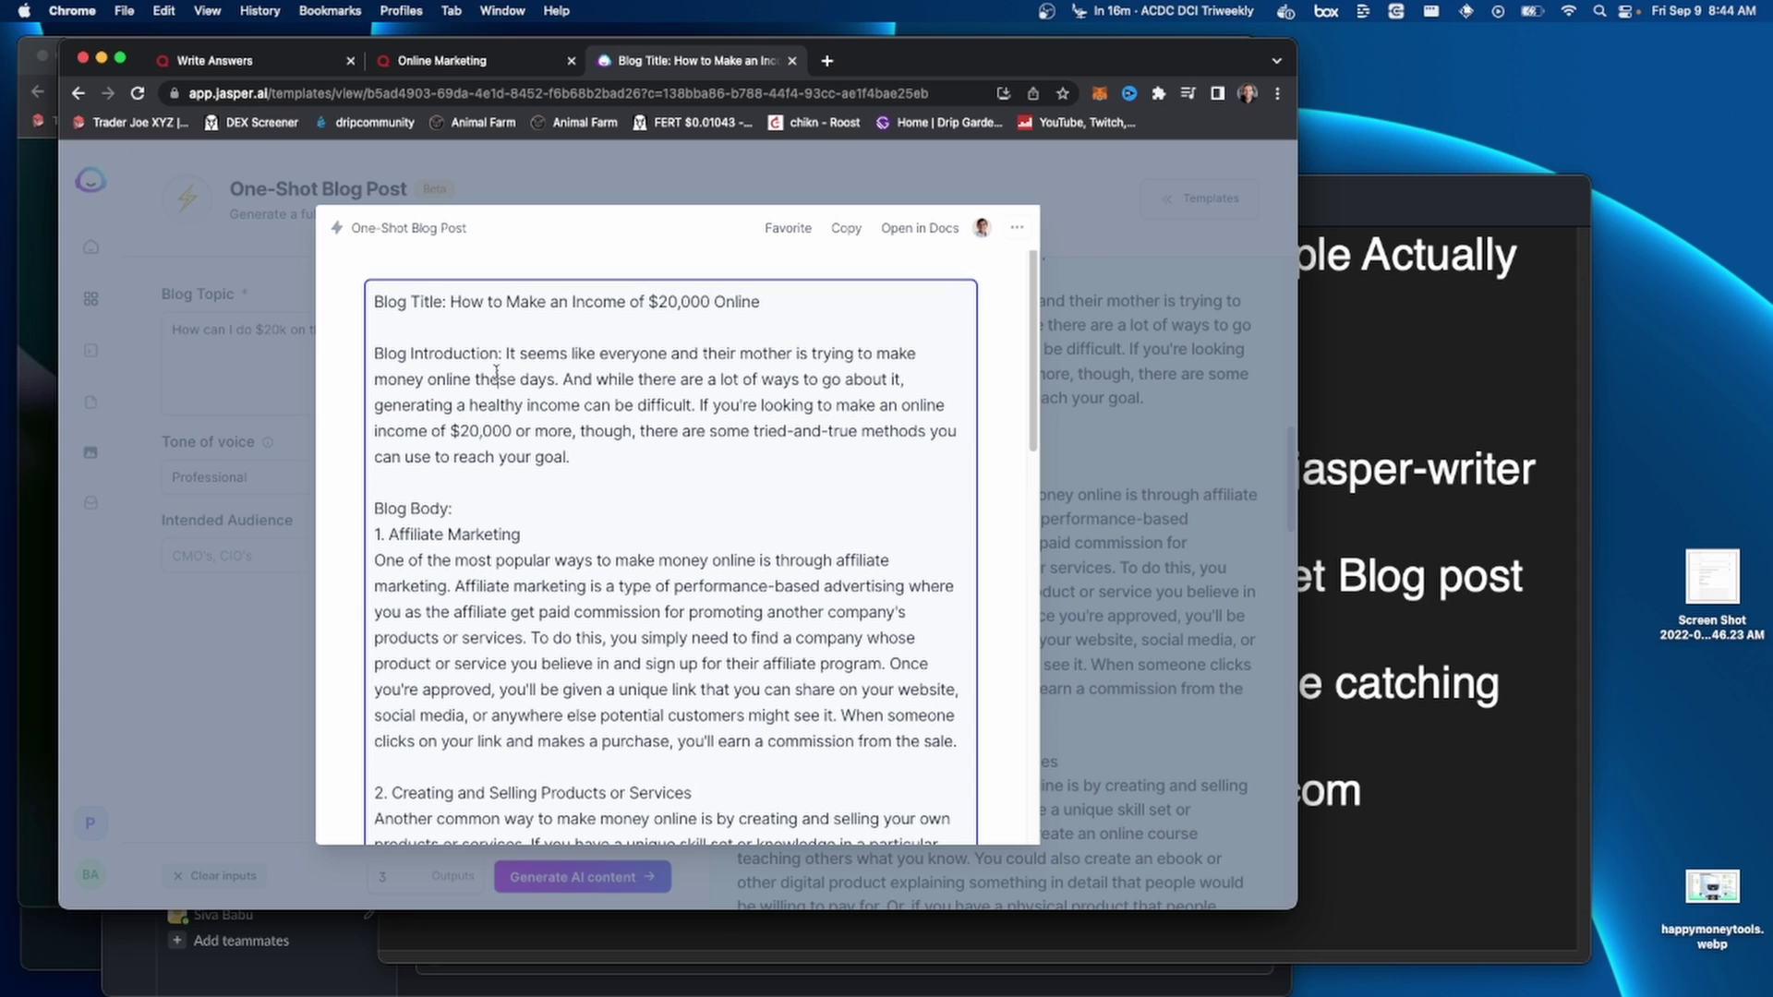
pyautogui.press('super+a')
pyautogui.press('super+c')
# - Create a blank Google Docs document in a new tab and paste the copied blog post into it
pyautogui.click(828, 61)
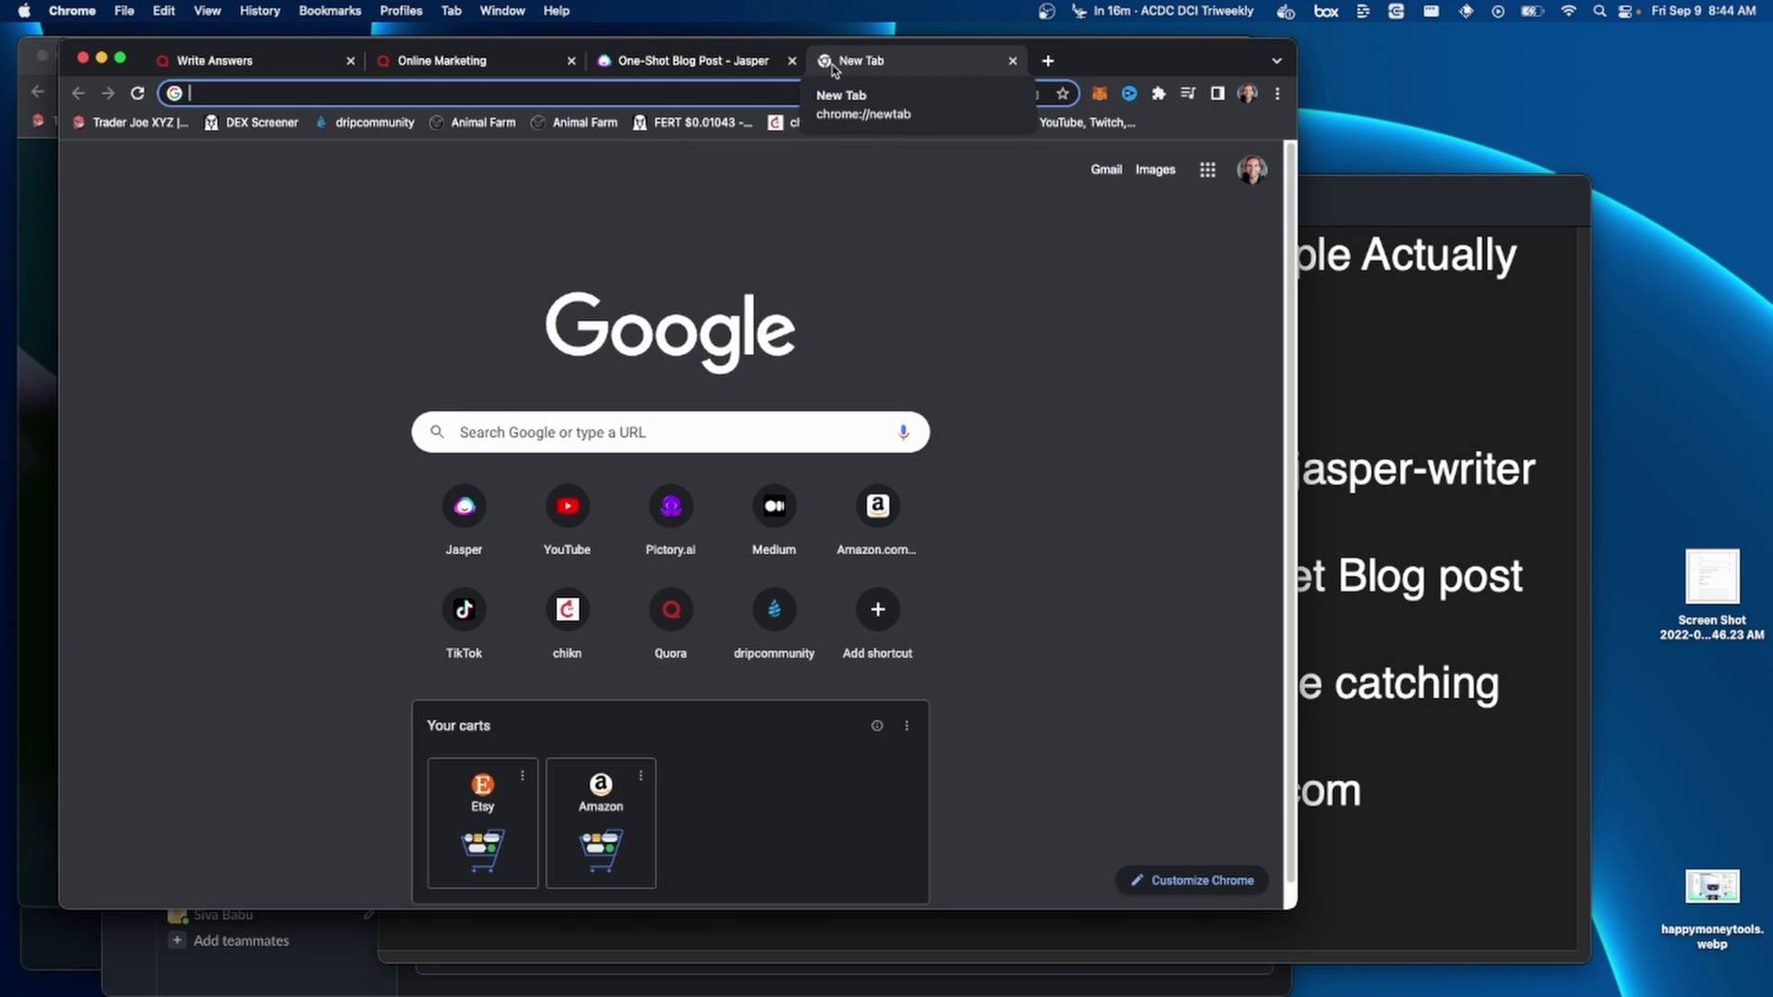
pyautogui.write('docs')
pyautogui.press('Return')
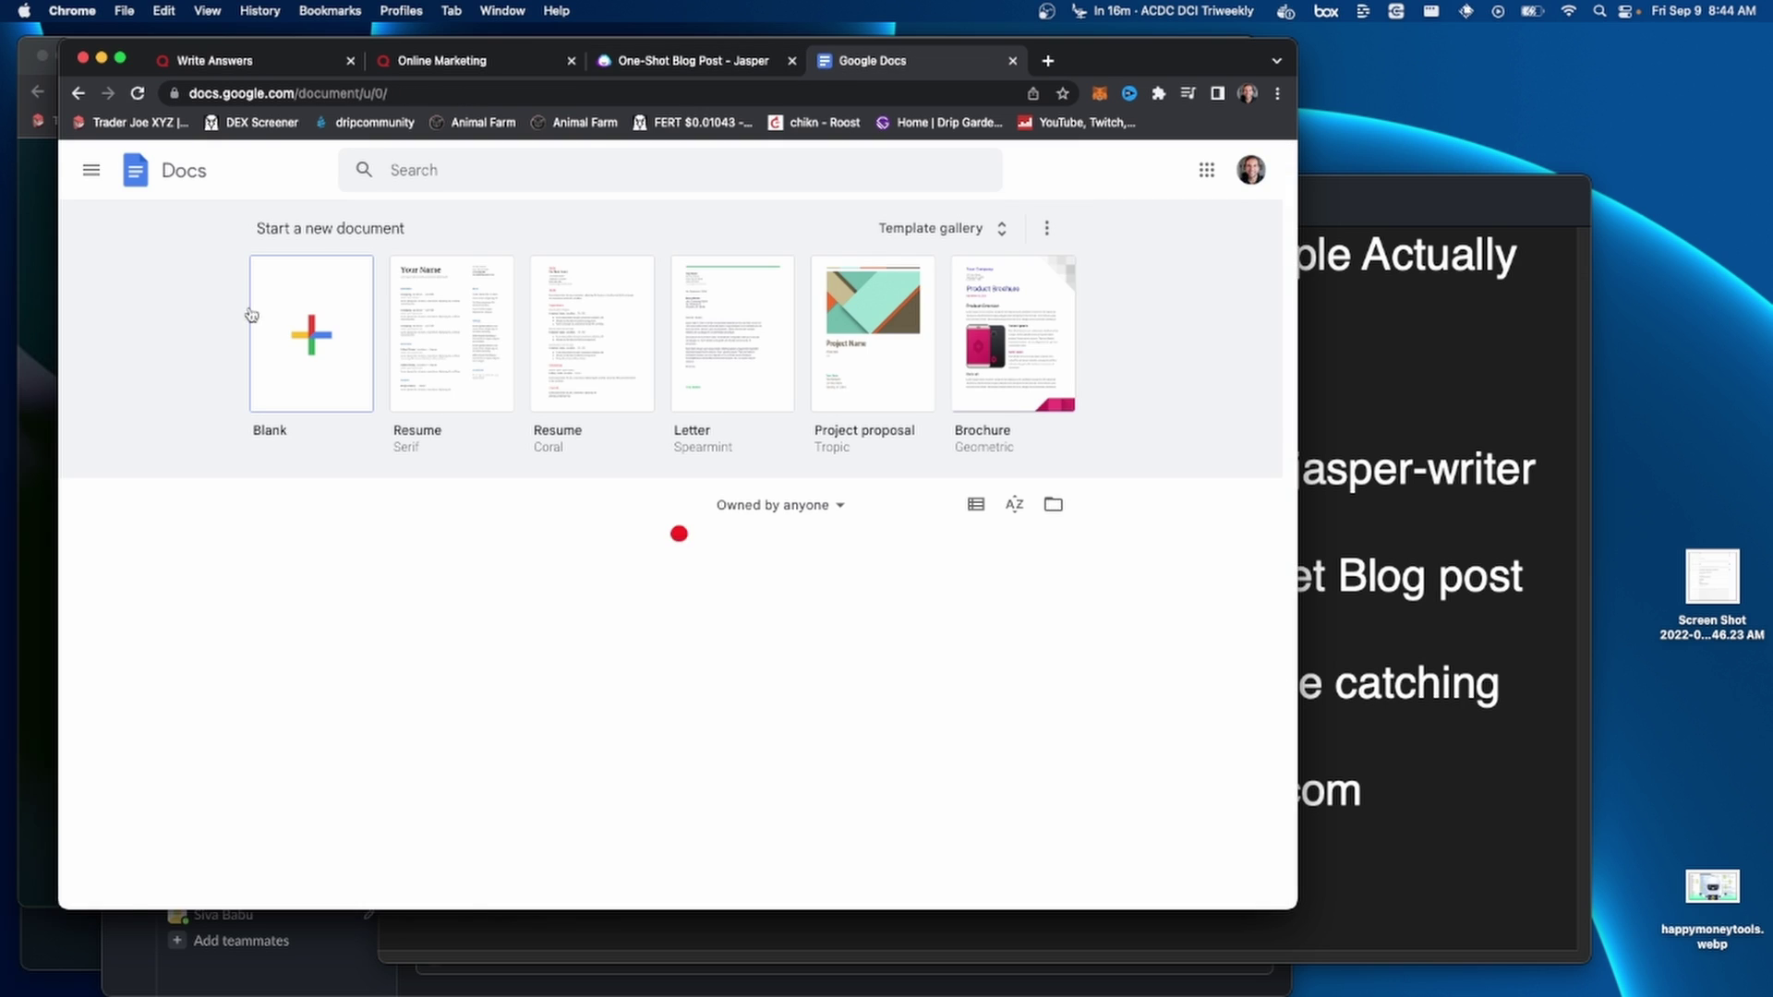
pyautogui.click(277, 334)
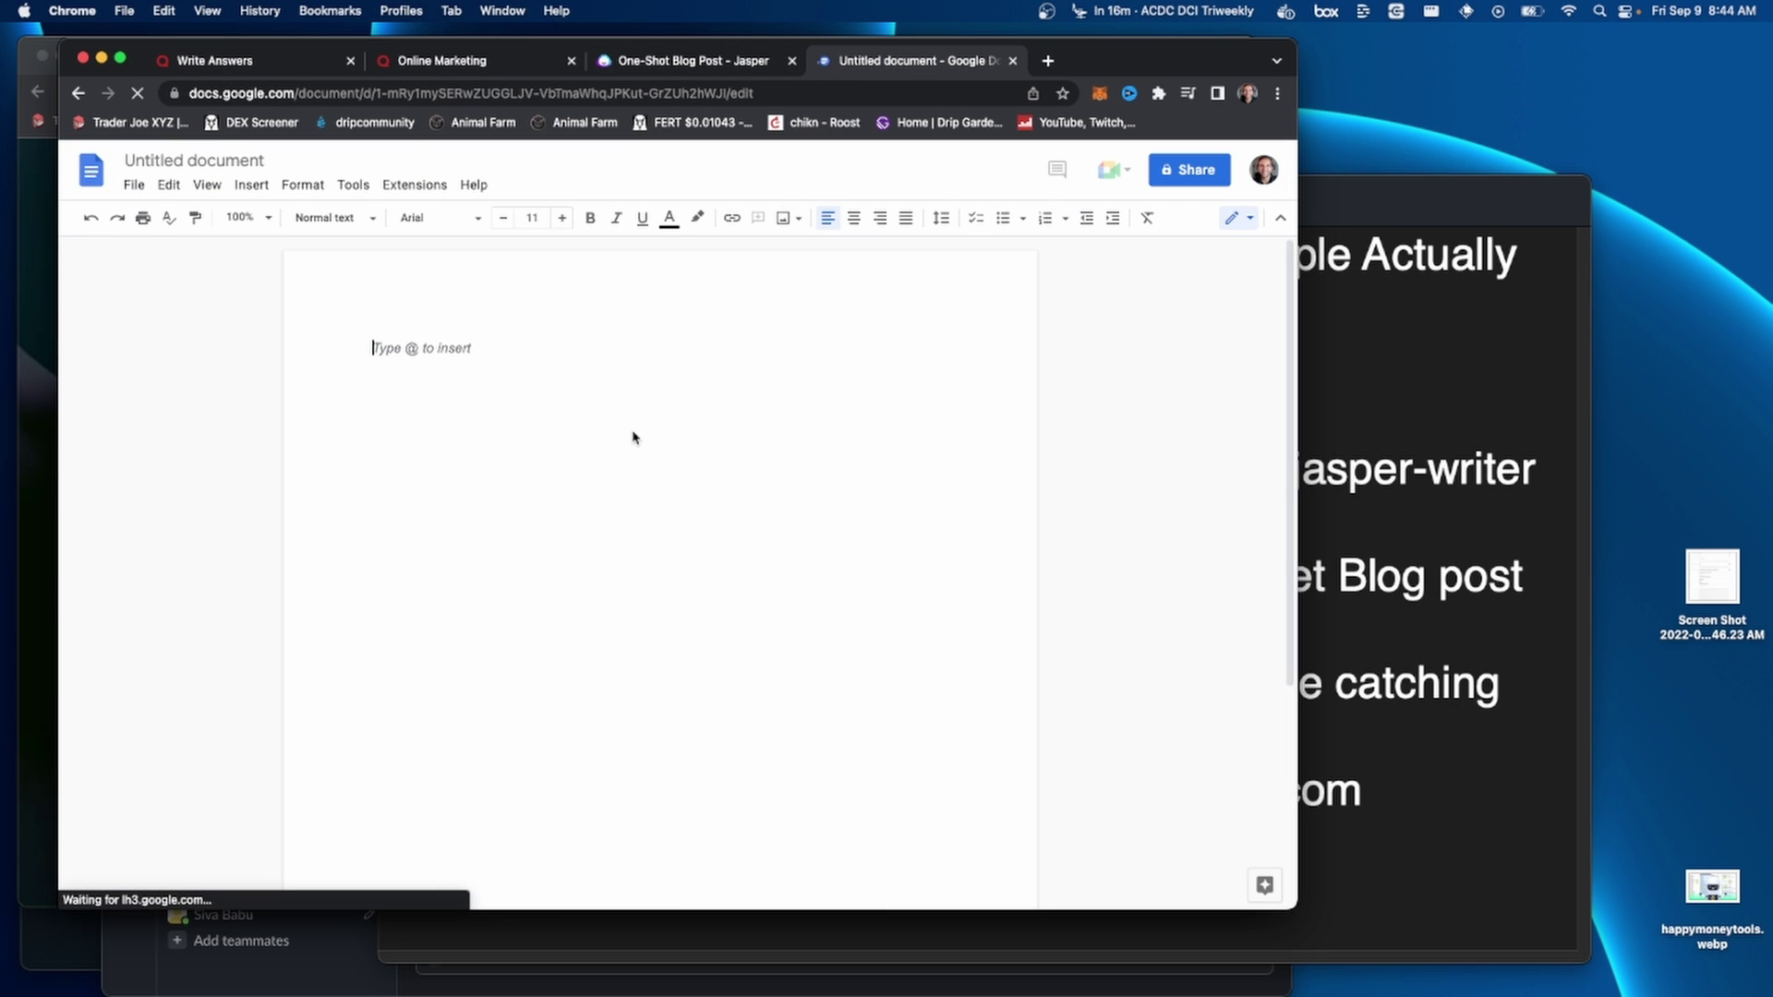
pyautogui.press('super+v')
pyautogui.scroll(15, 679, 409)
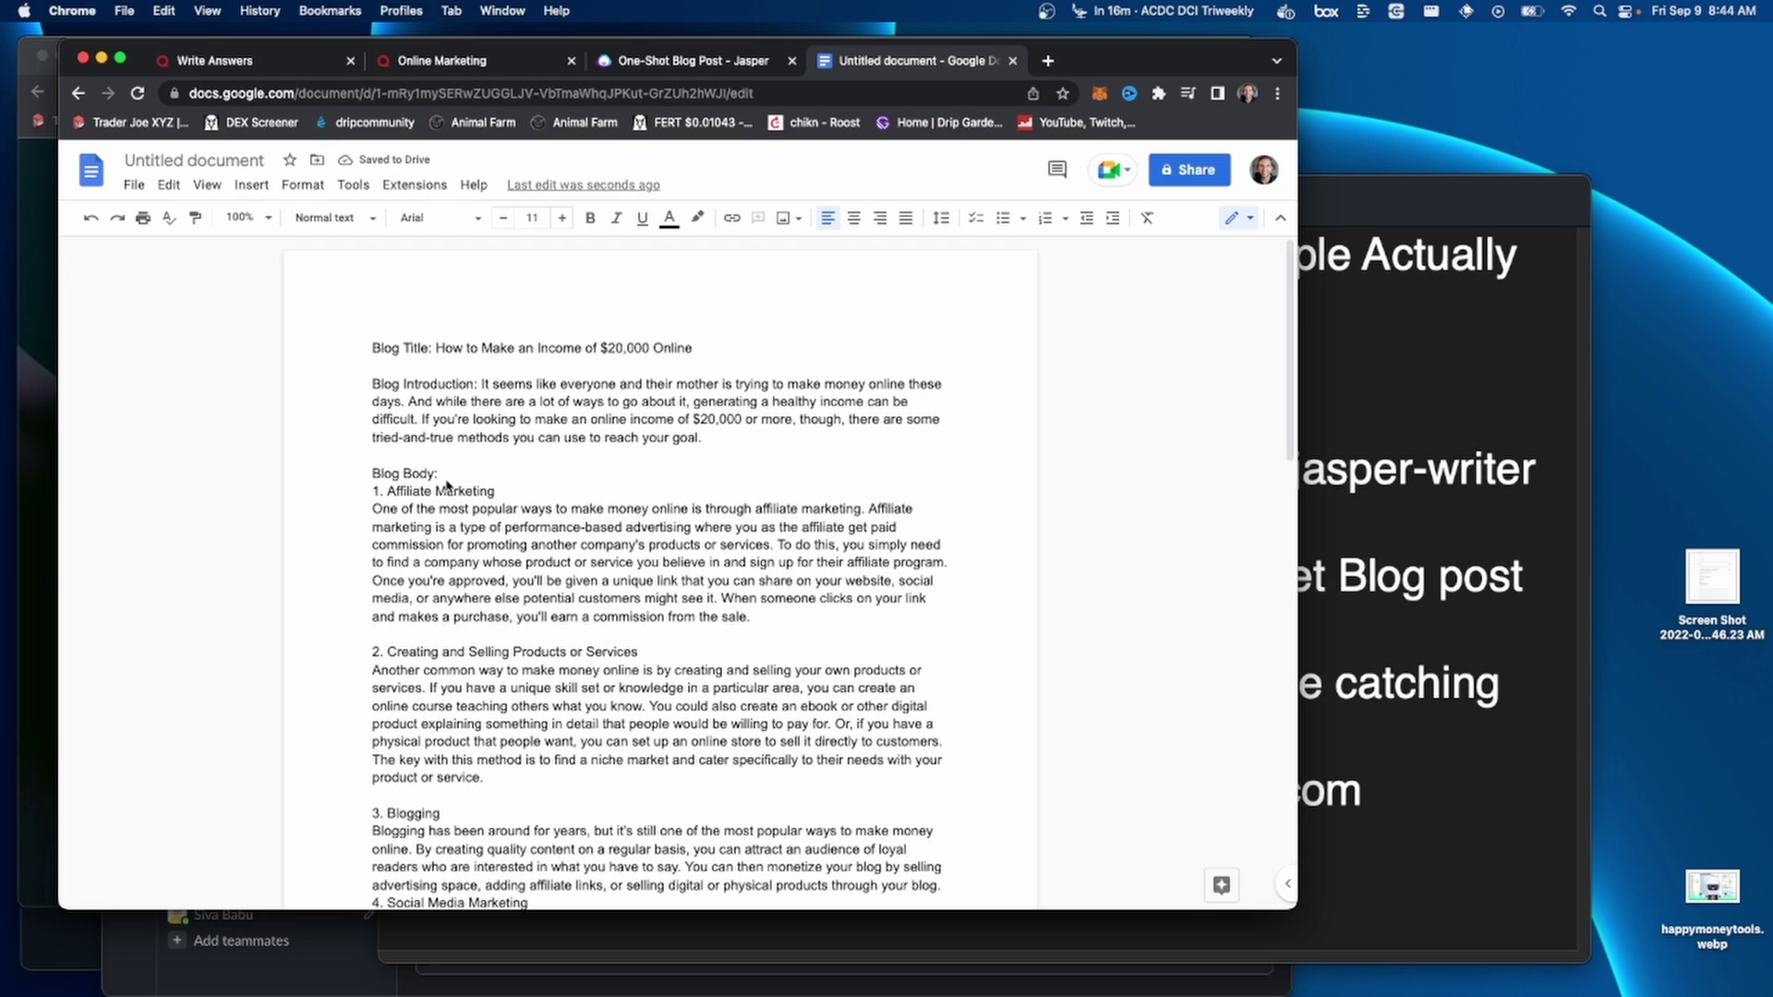
# - Delete the labels "Blog Body:", "Blog Introduction:" and "Blog Title:" from the pasted article
pyautogui.moveTo(372, 473); pyautogui.dragTo(439, 472)
pyautogui.press('BackSpace')
pyautogui.press('BackSpace')
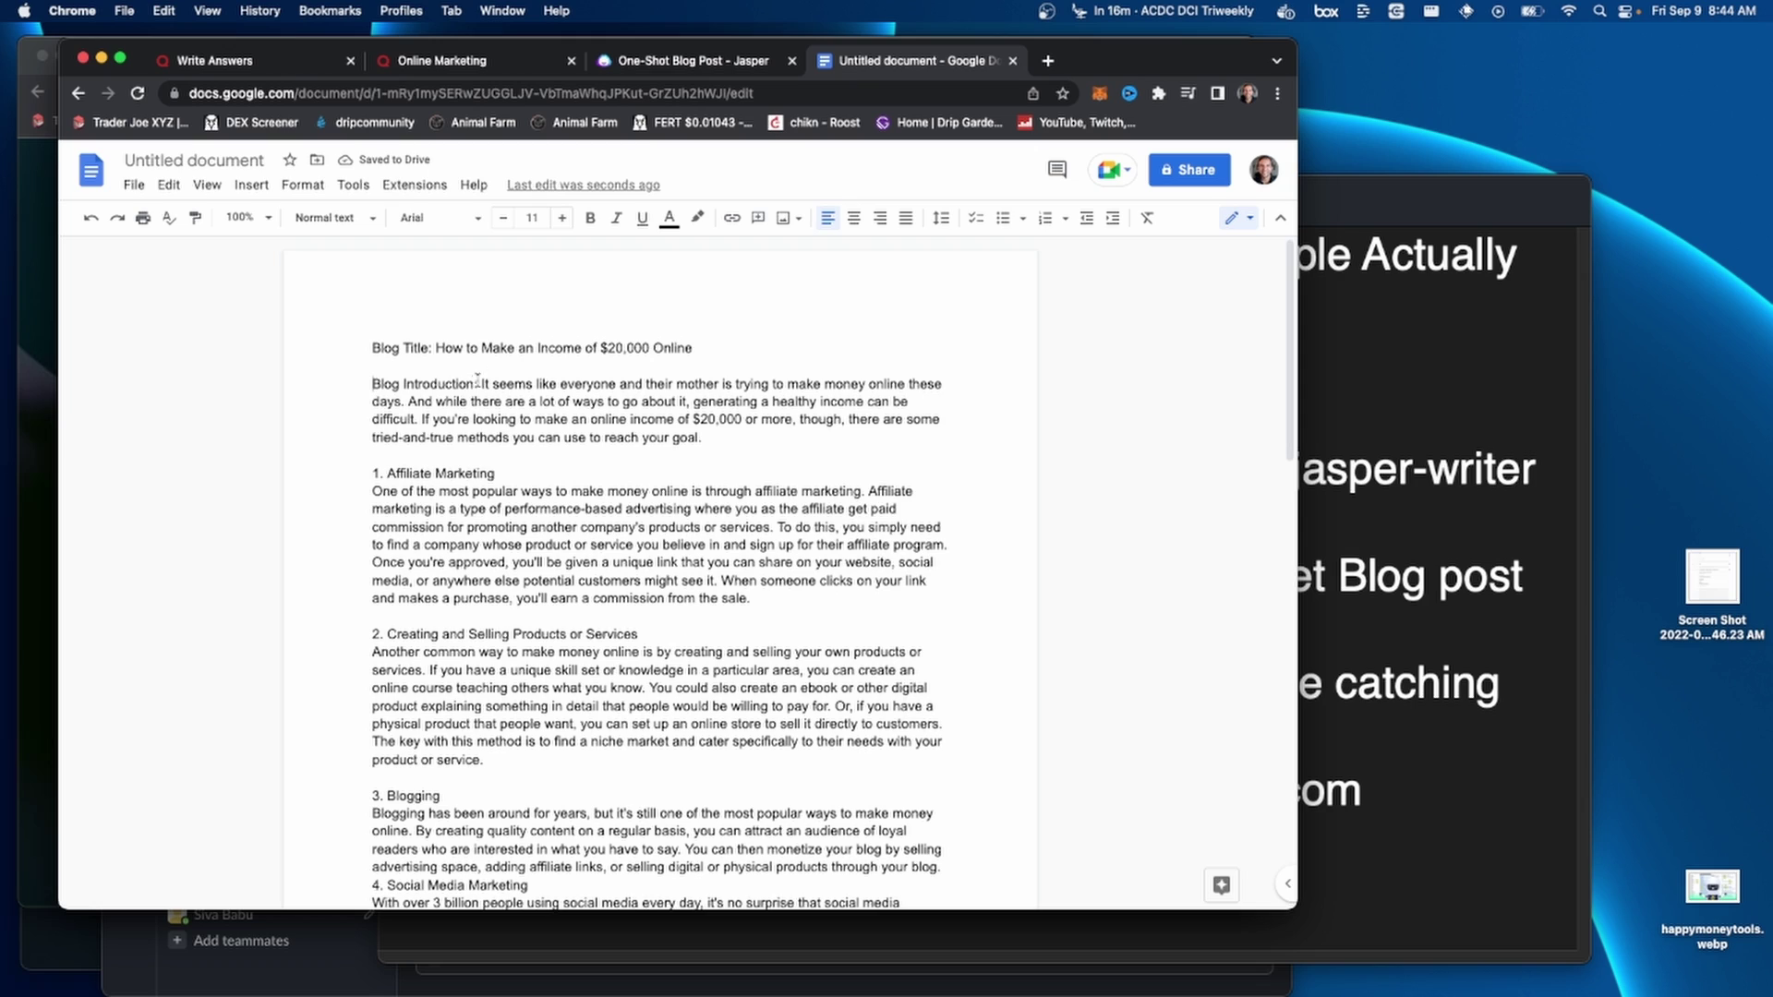
pyautogui.moveTo(373, 384); pyautogui.dragTo(484, 384)
pyautogui.press('BackSpace')
pyautogui.moveTo(372, 348); pyautogui.dragTo(434, 348)
pyautogui.press('BackSpace')
# - Copy the title line "How to Make an Income of $20,000 Online", switch back to Jasper and close the opened post
pyautogui.tripleClick(434, 348)
pyautogui.press('super+c')
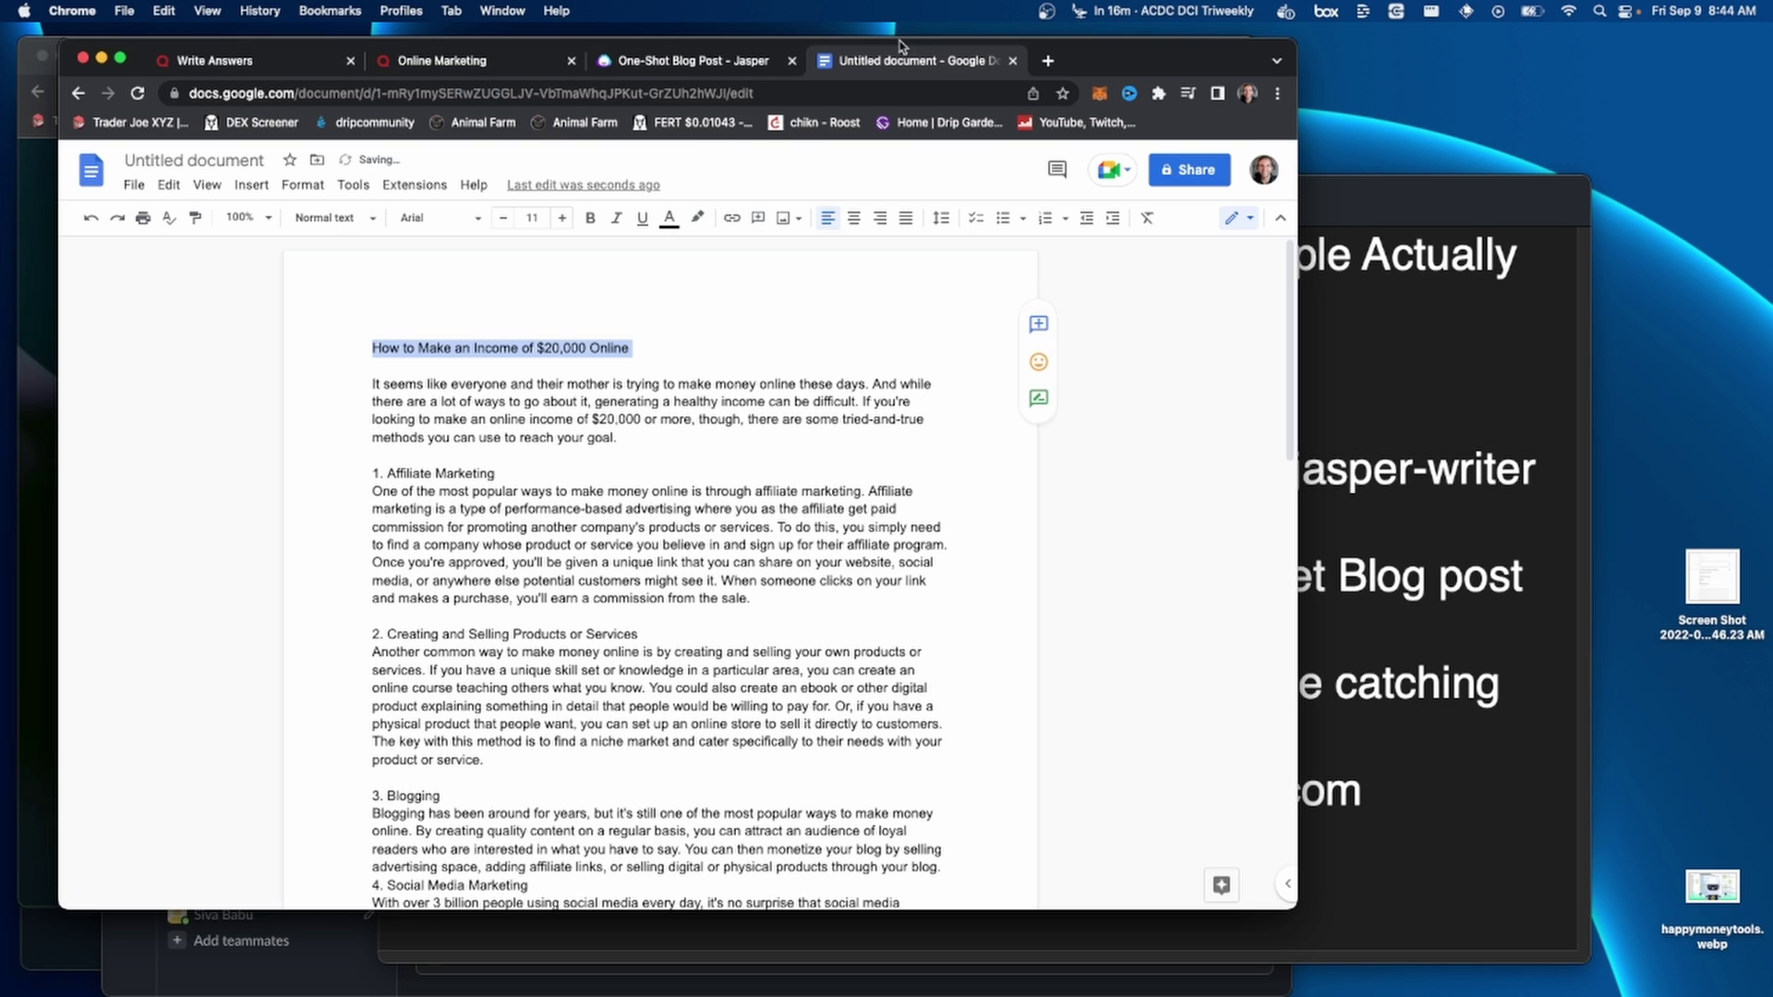
pyautogui.click(702, 71)
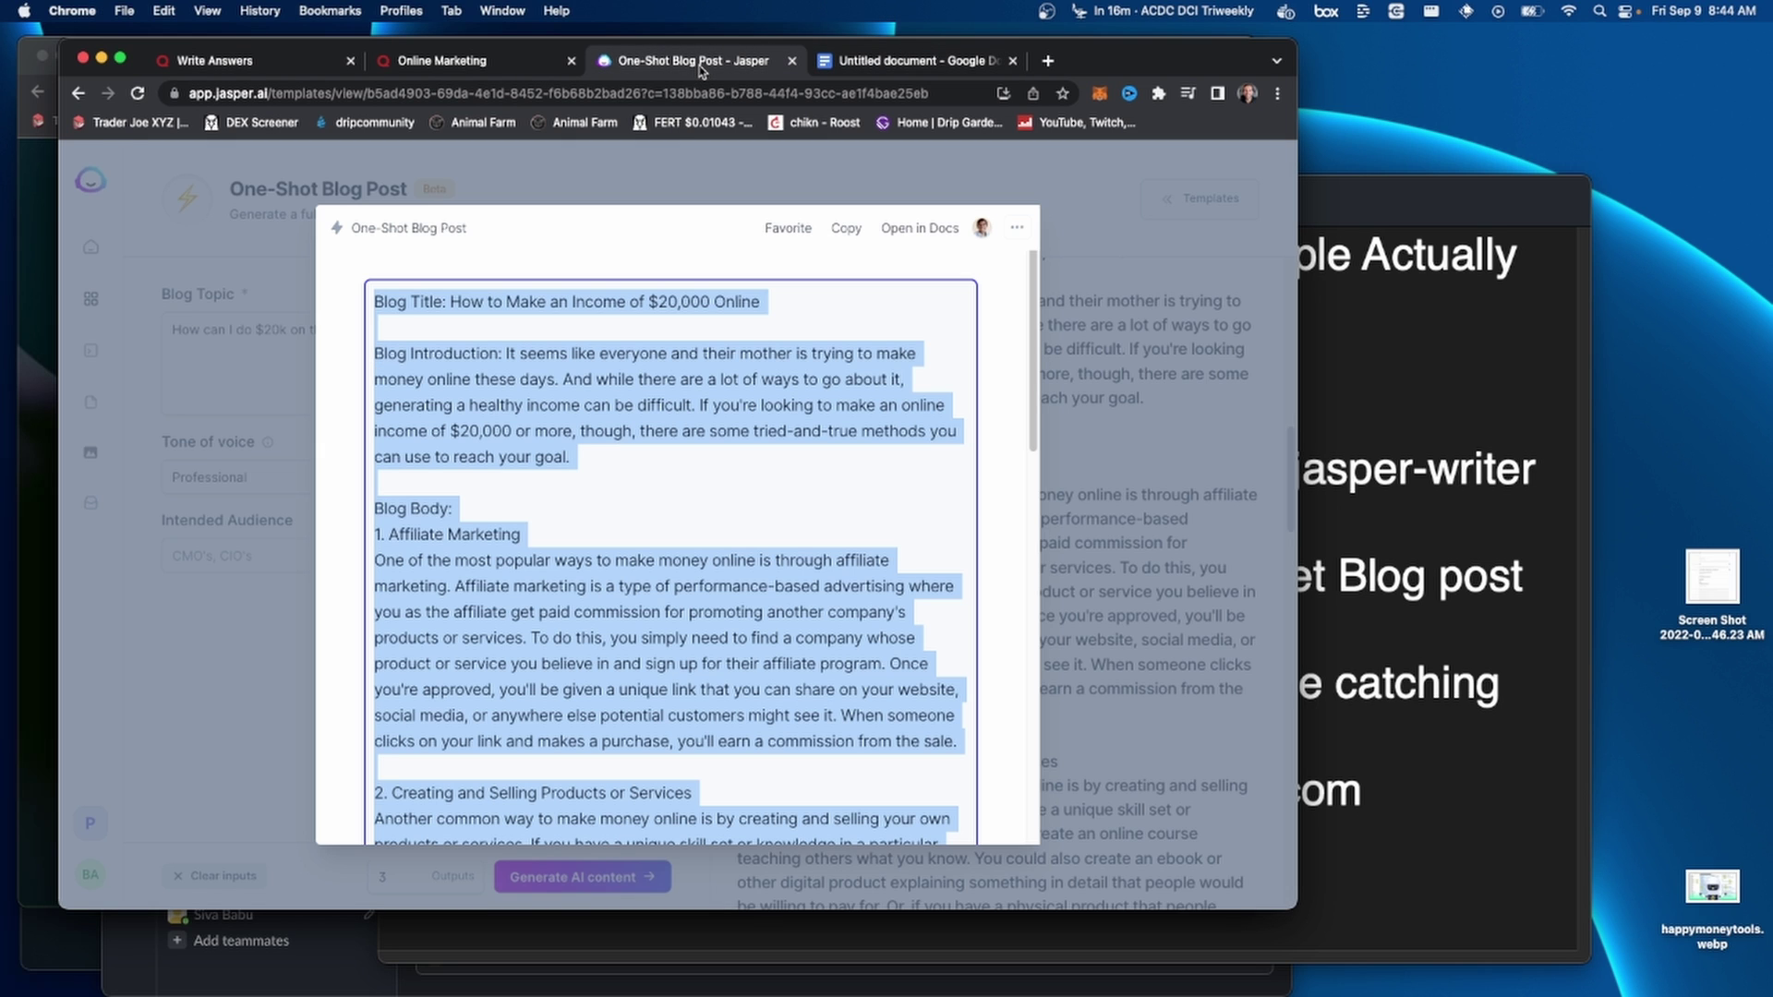
pyautogui.click(1137, 239)
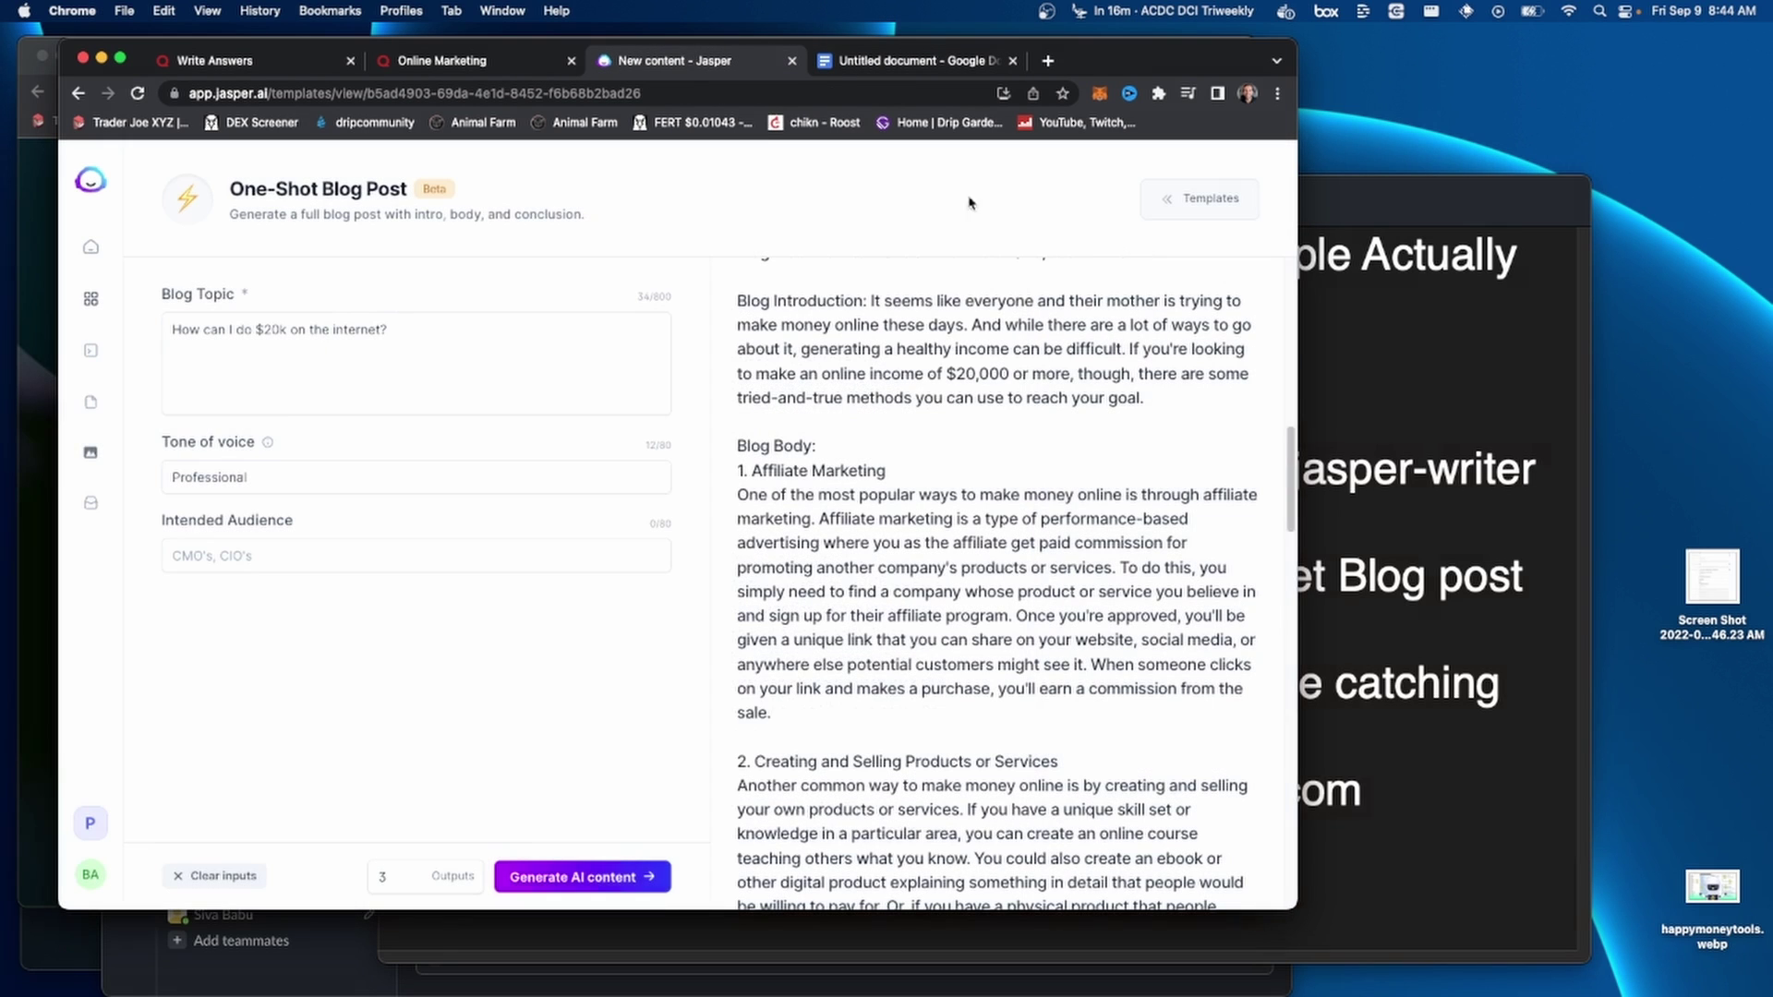
# - Search Jasper's template library page for "headlin" and open the Perfect Headline template
pyautogui.click(88, 298)
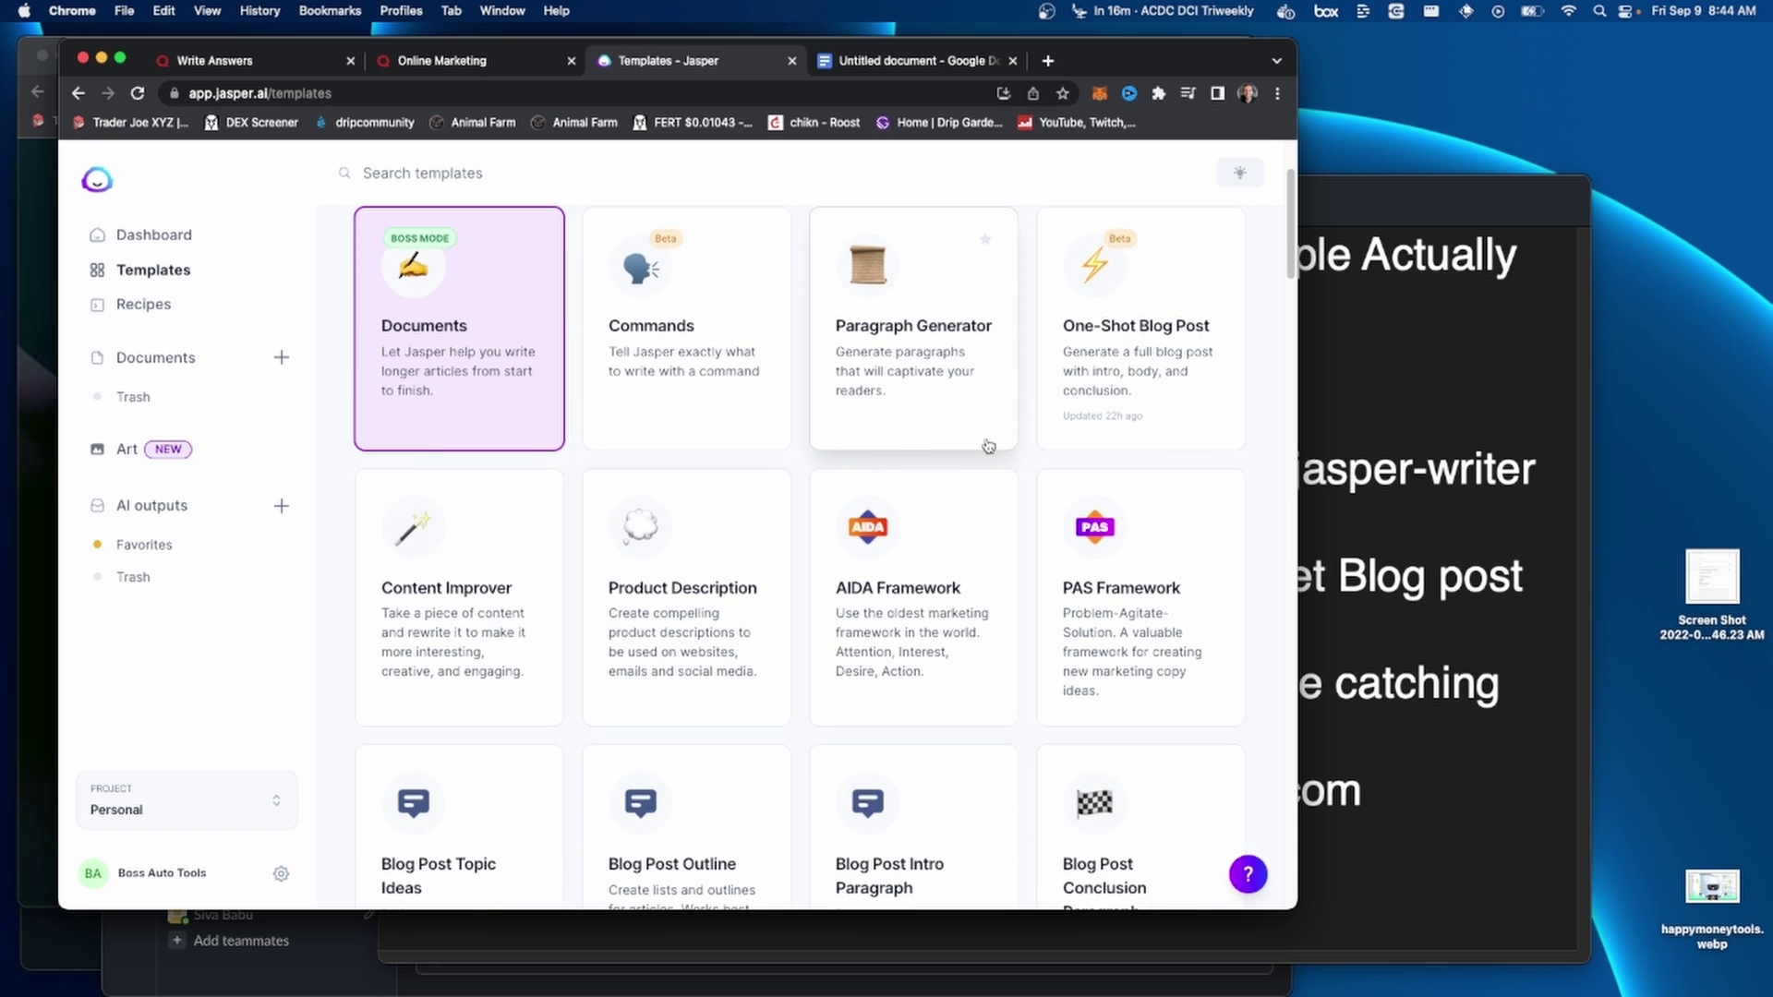
pyautogui.scroll(-5, 987, 446)
pyautogui.press('super+f')
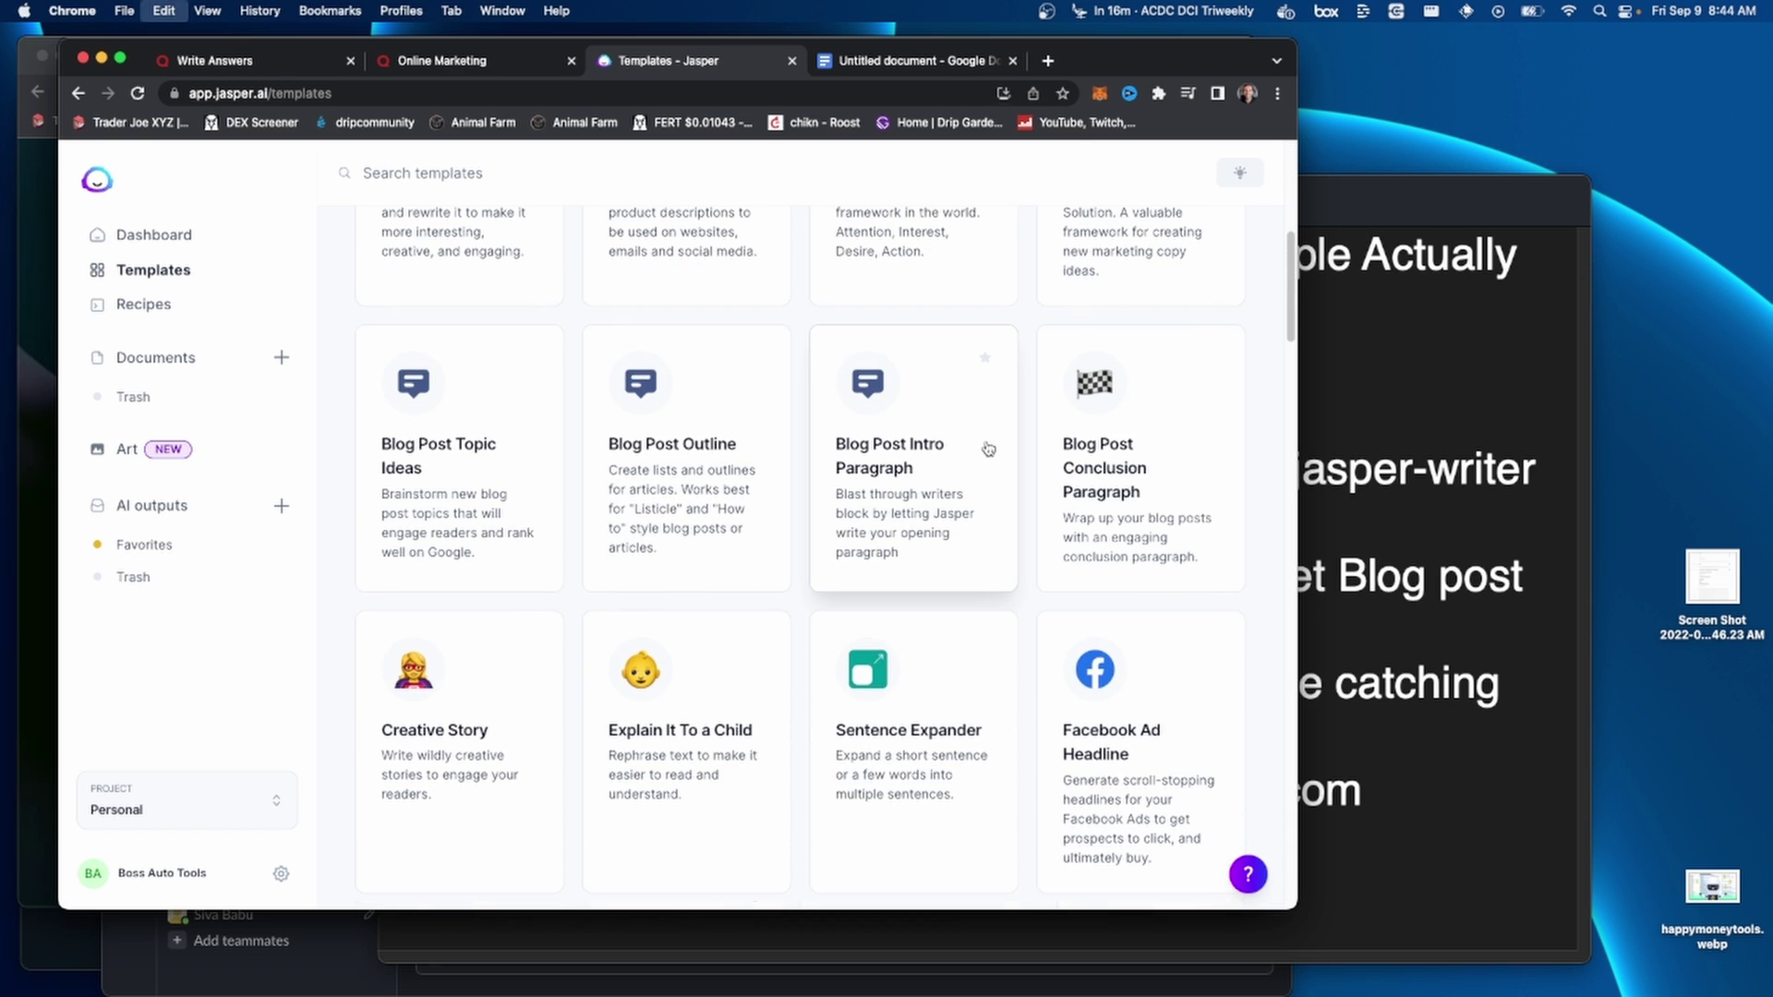
pyautogui.write('headlin')
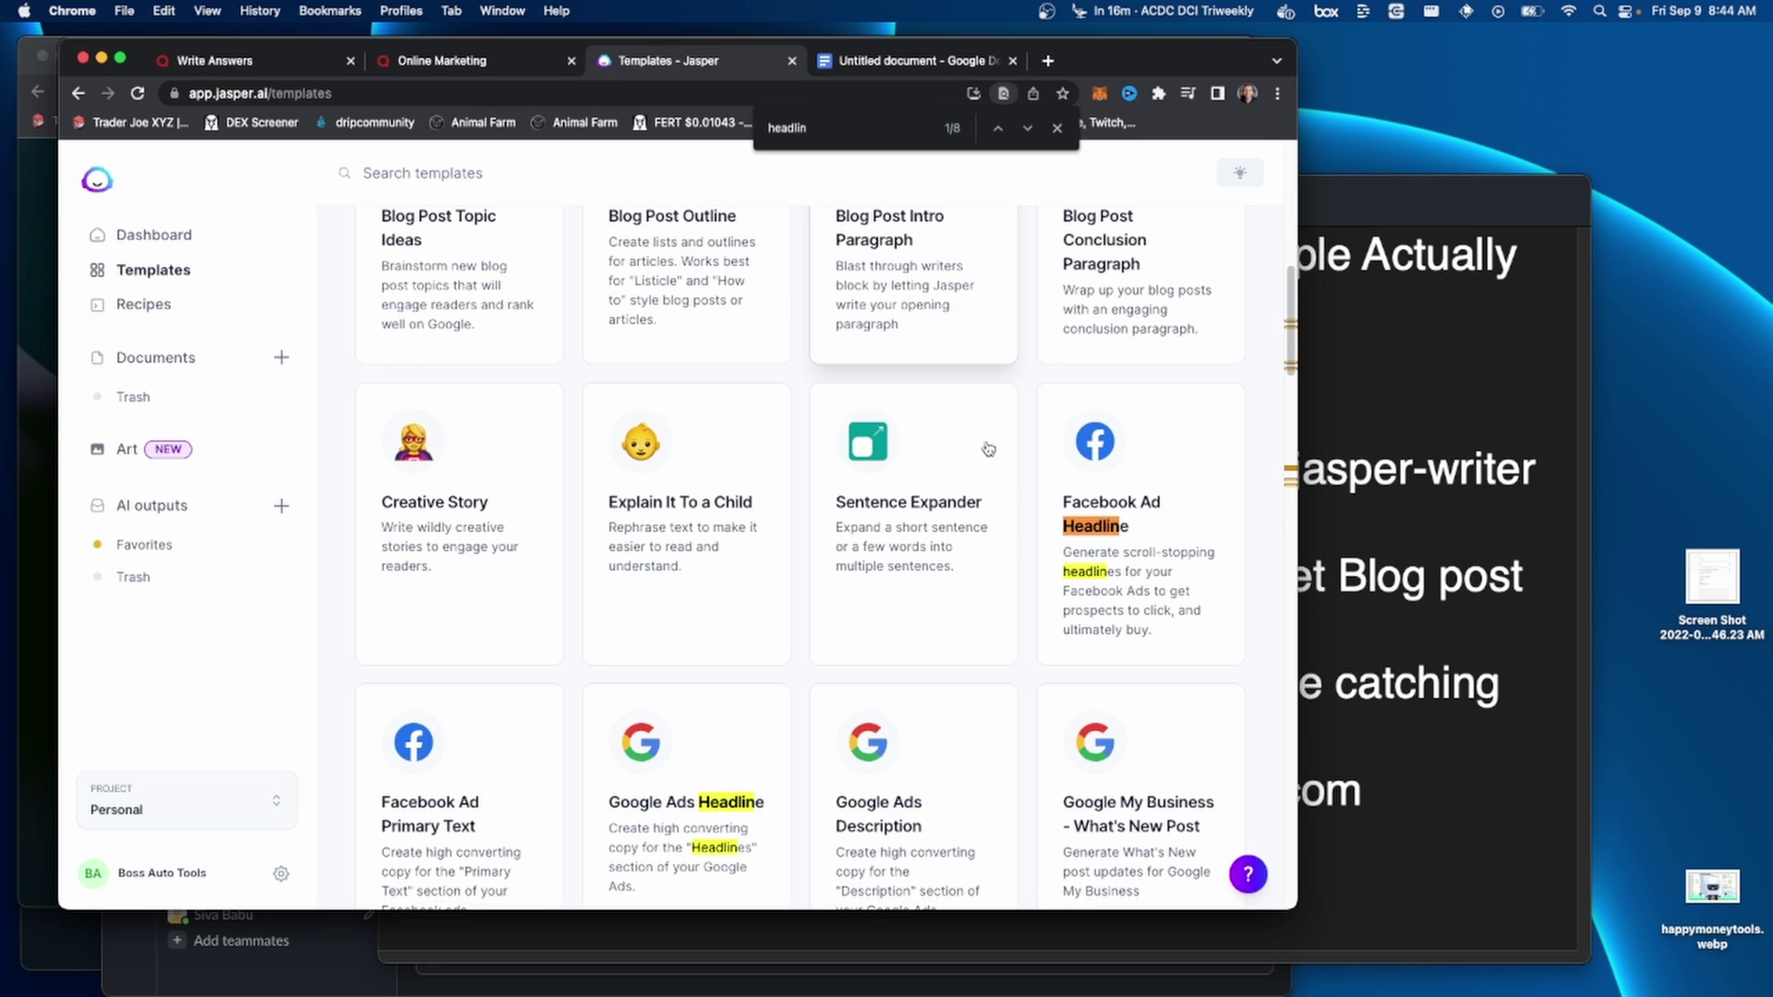
pyautogui.scroll(-10, 987, 448)
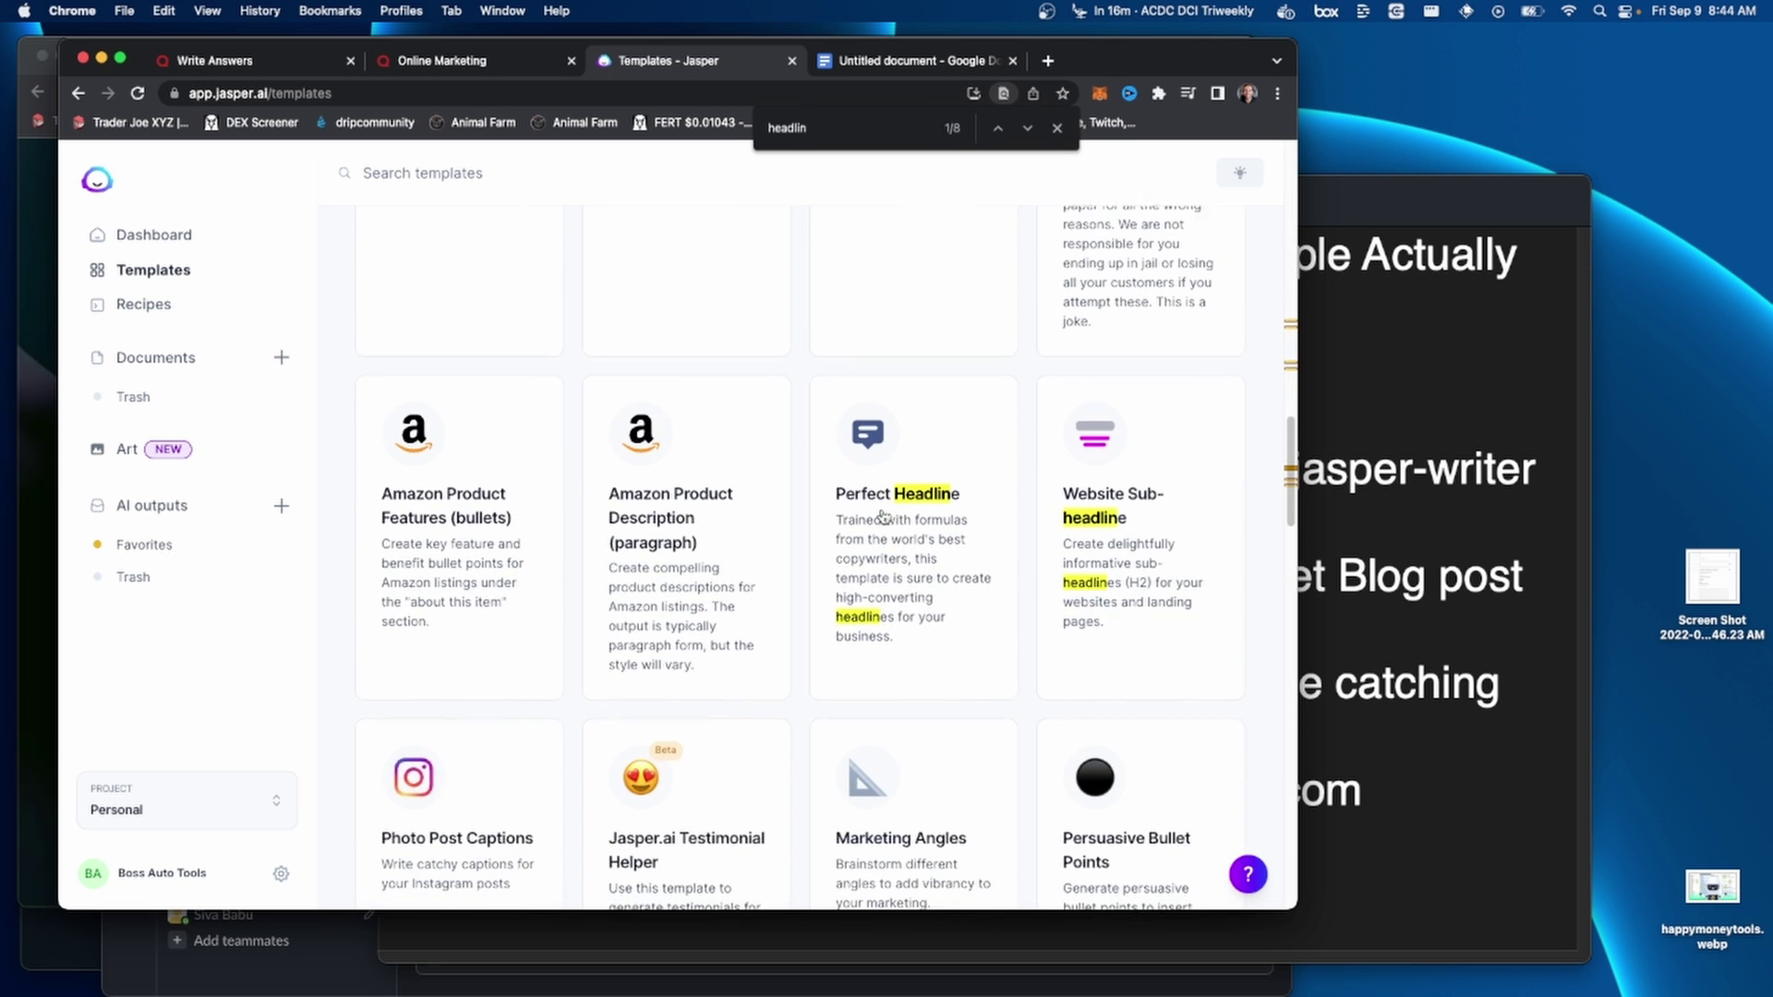
pyautogui.click(891, 488)
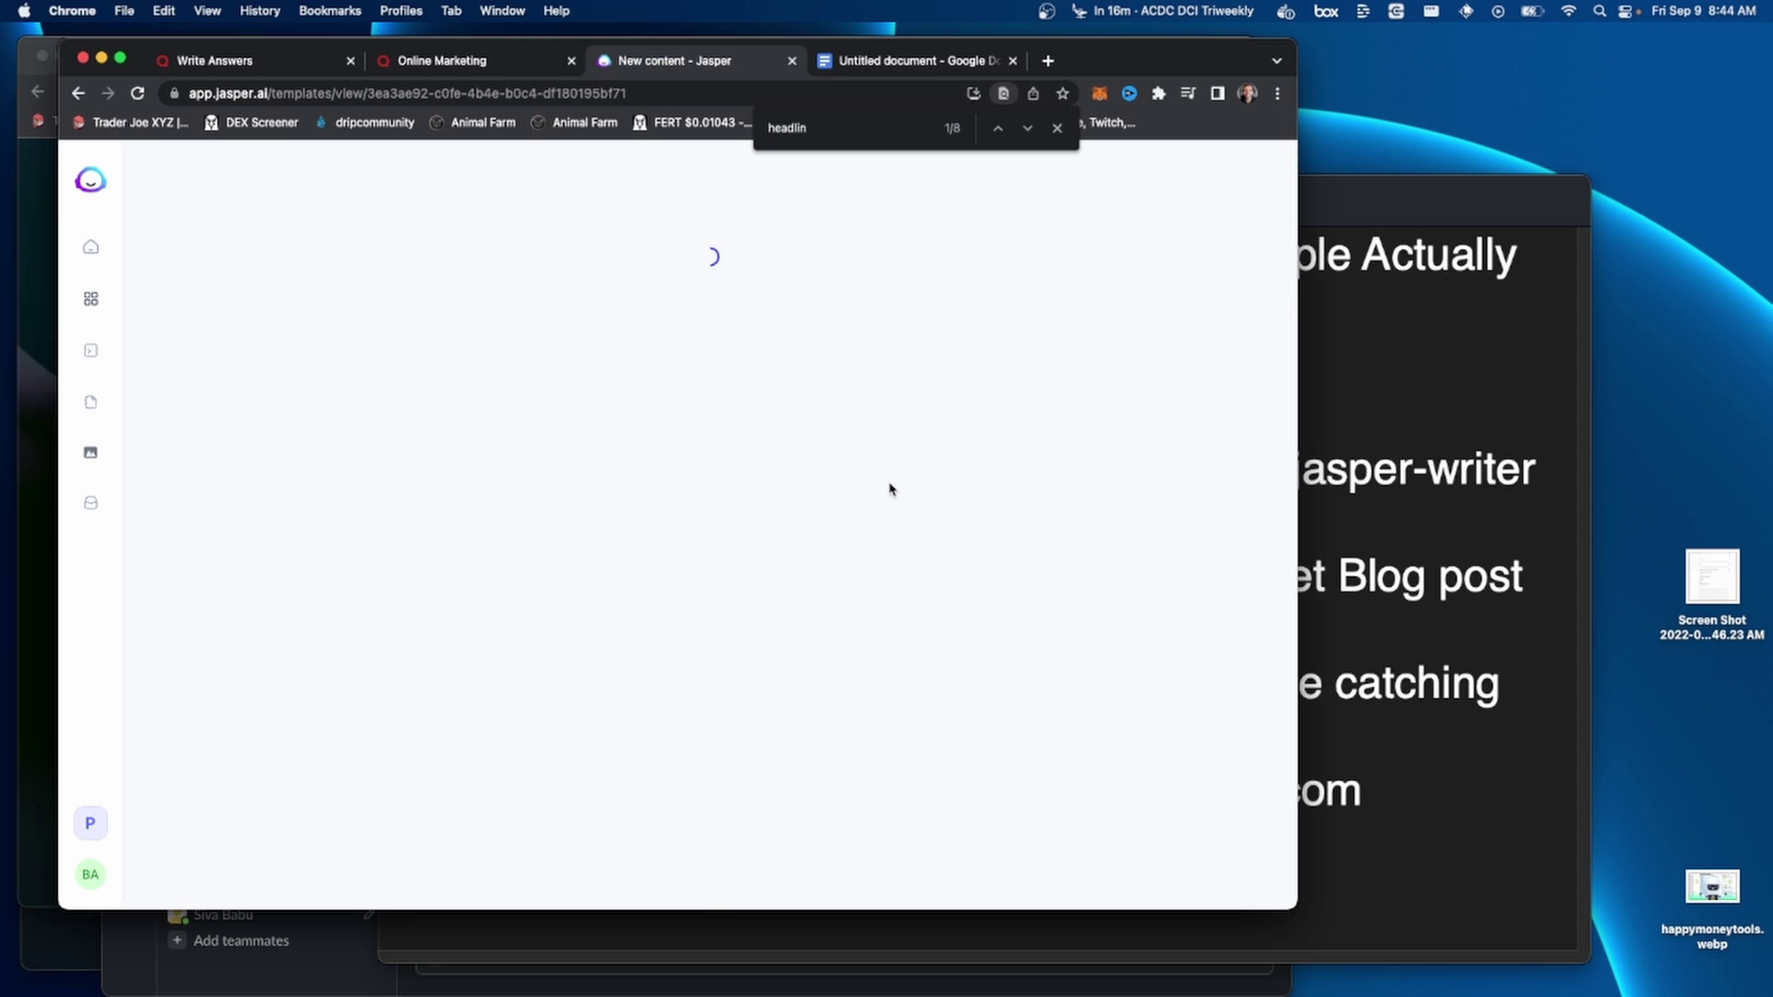
# - Replace the product description with "How to Make an Income of $20,000 Online", generate headlines and look through the outputs
pyautogui.click(567, 329)
pyautogui.press('super+a')
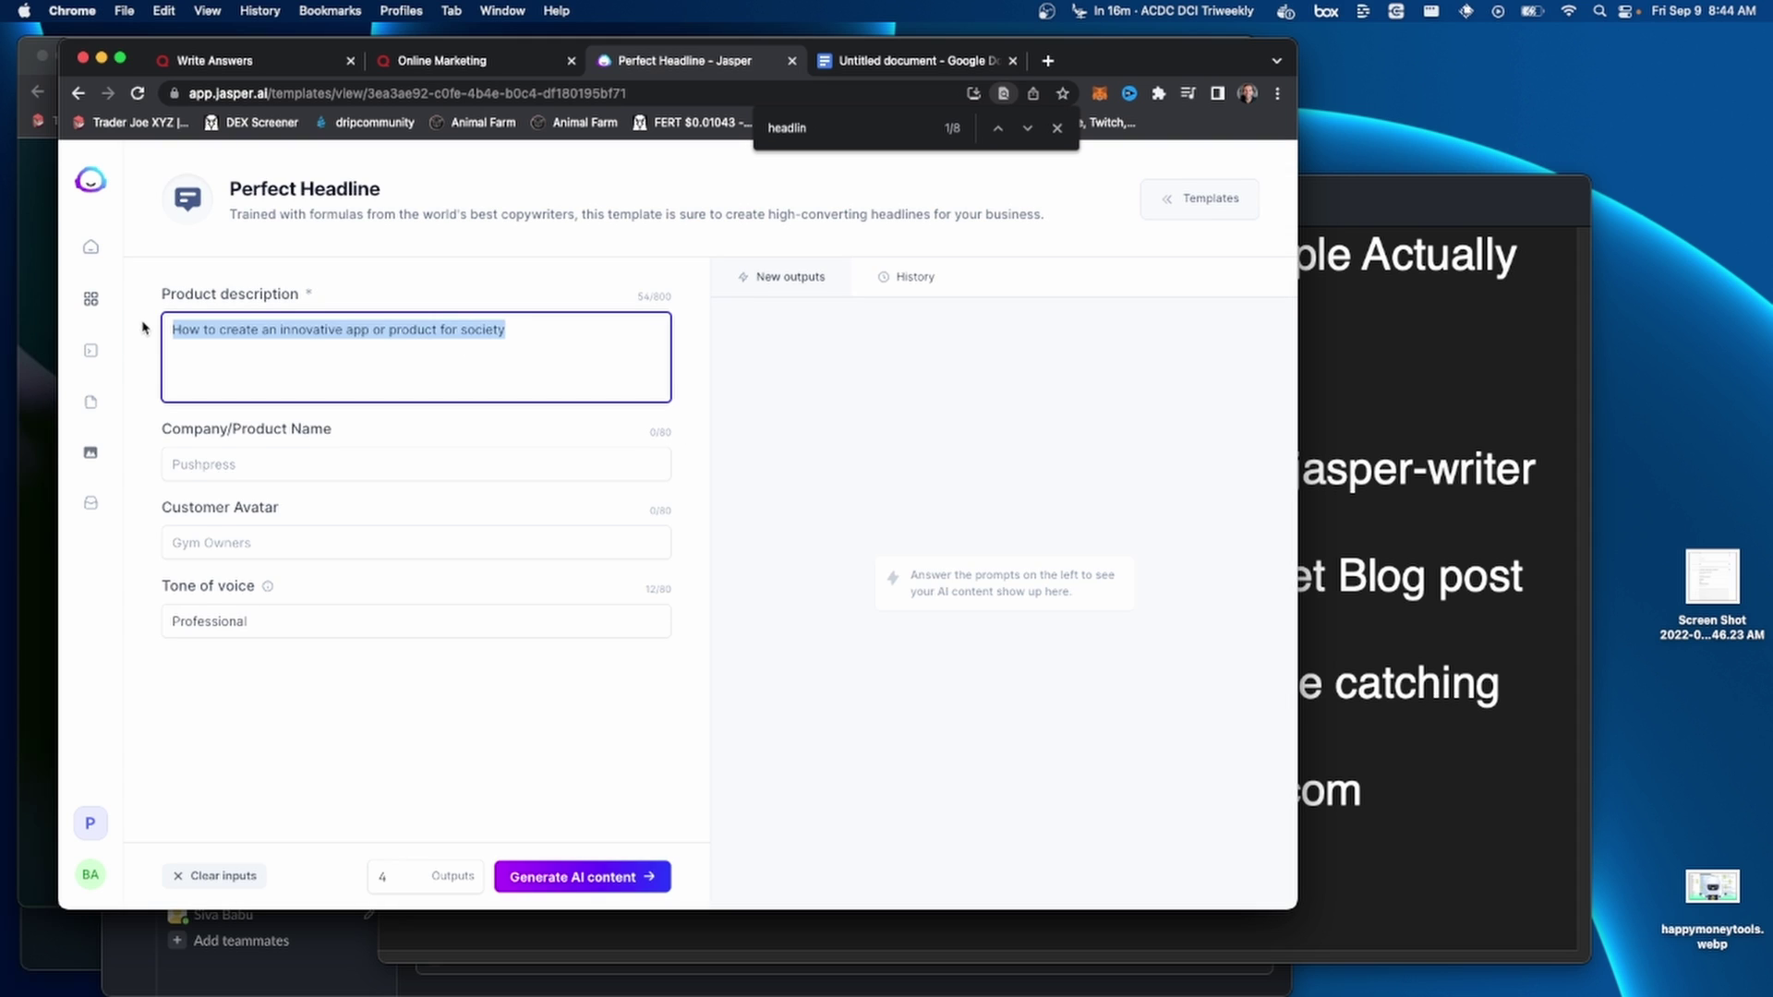
pyautogui.press('super+v')
pyautogui.click(614, 879)
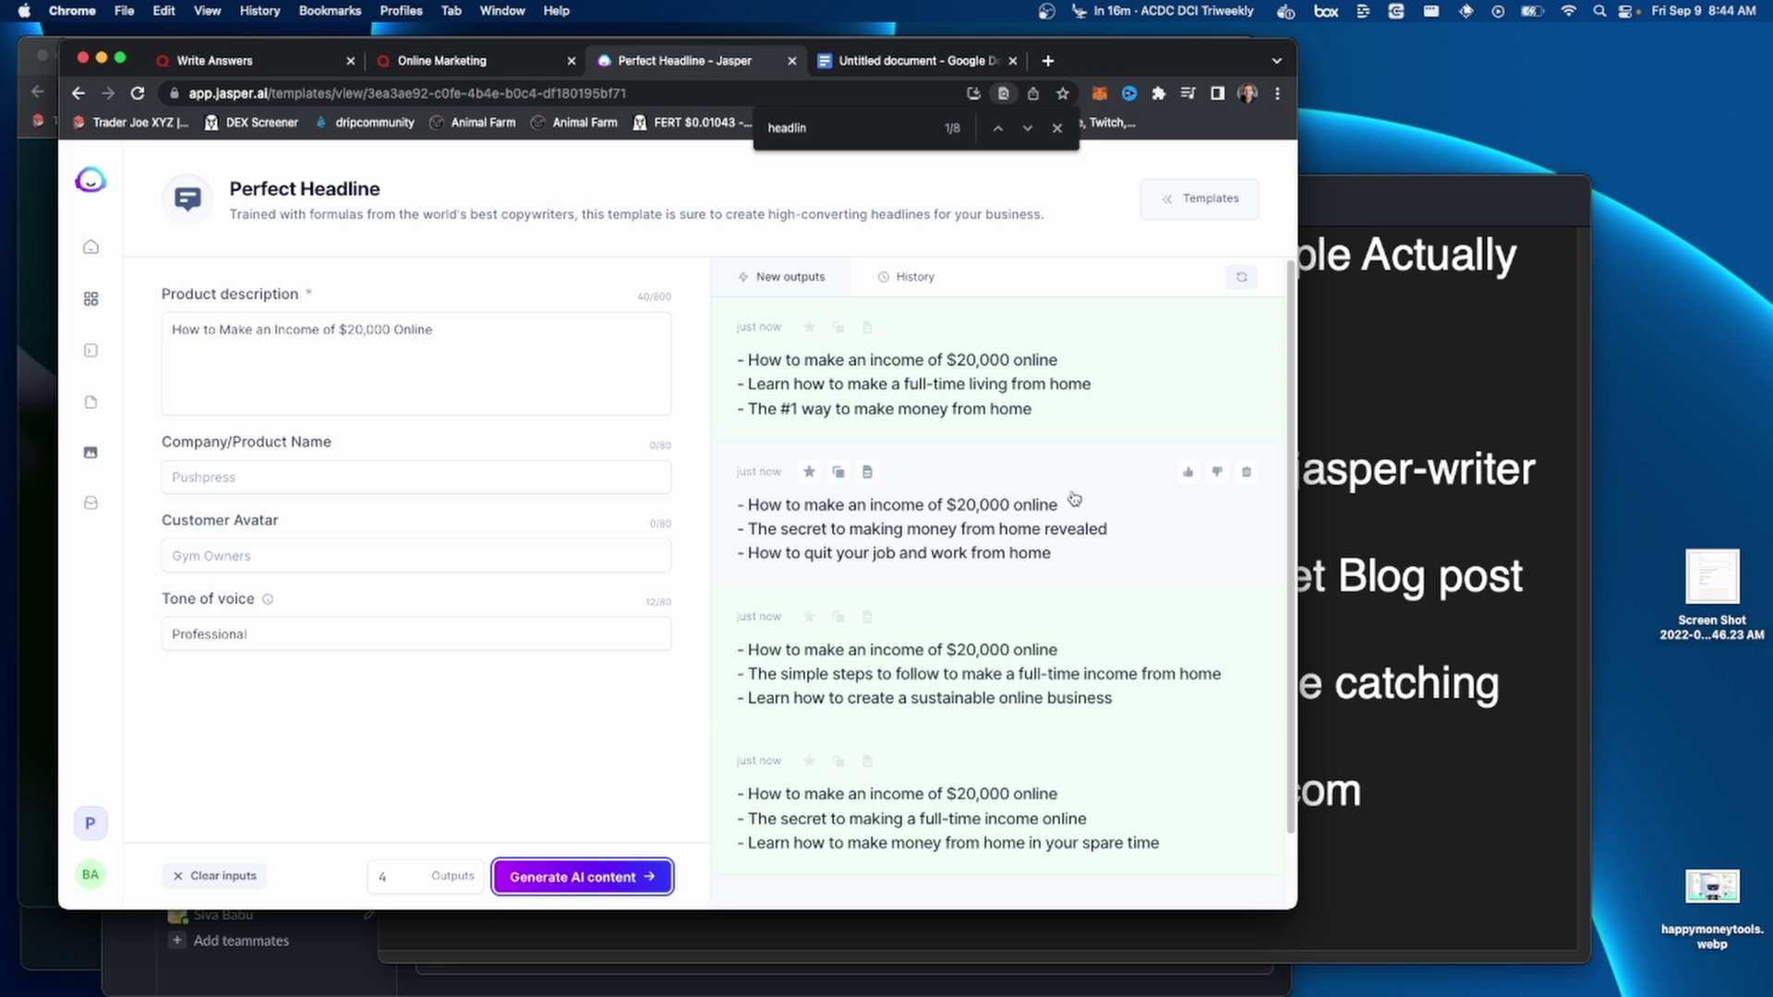
pyautogui.scroll(-2, 1074, 499)
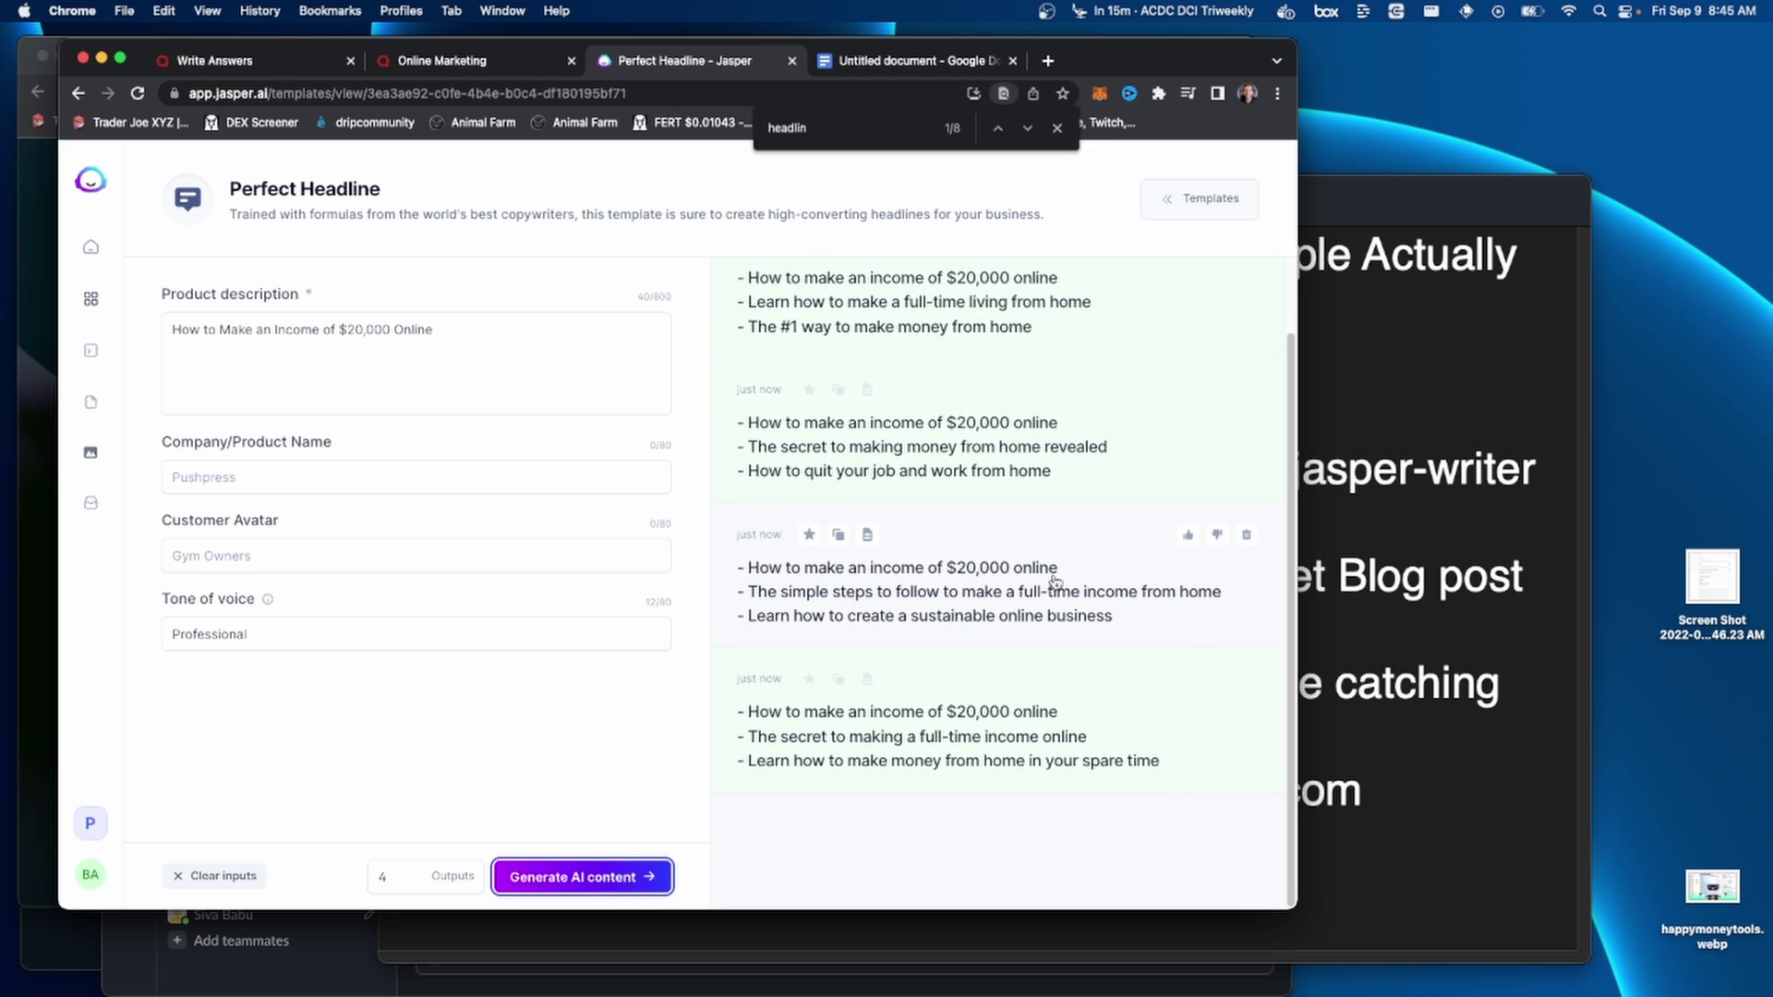
# - Open the second generated output and copy the headline "The secret to making money from home revealed"
pyautogui.moveTo(339, 328); pyautogui.dragTo(392, 329)
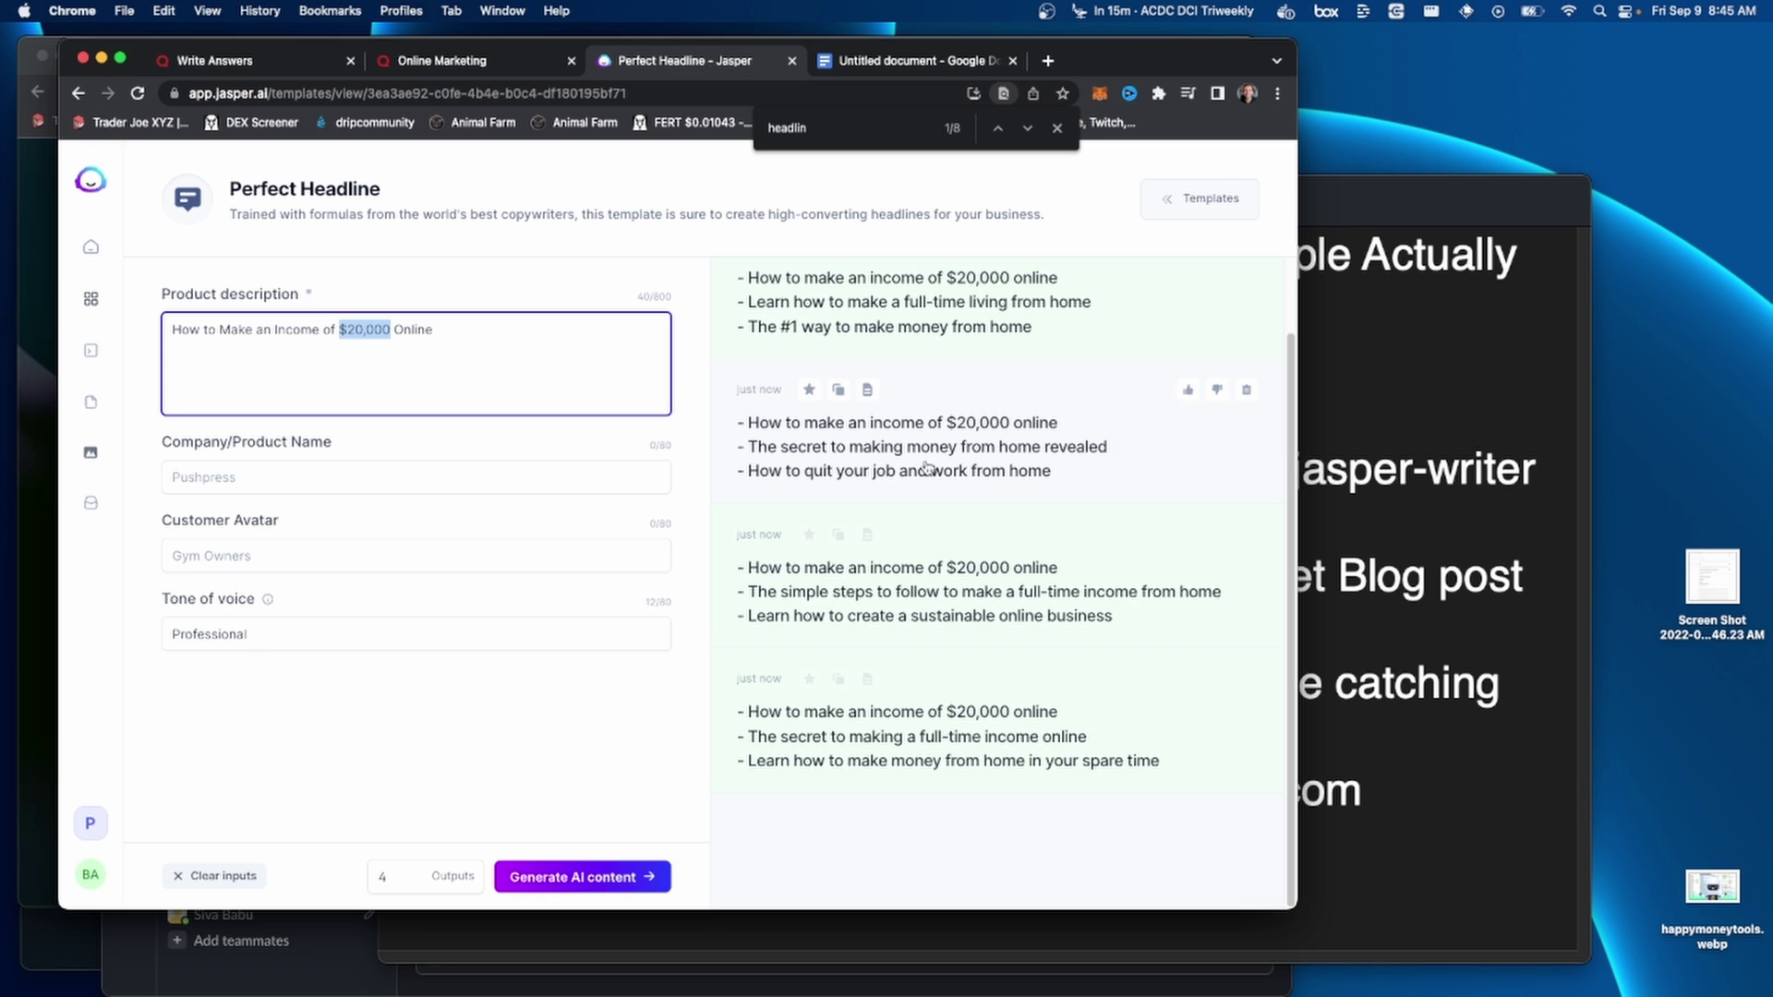
pyautogui.click(987, 455)
pyautogui.moveTo(741, 327); pyautogui.dragTo(384, 328)
pyautogui.press('cmd+c')
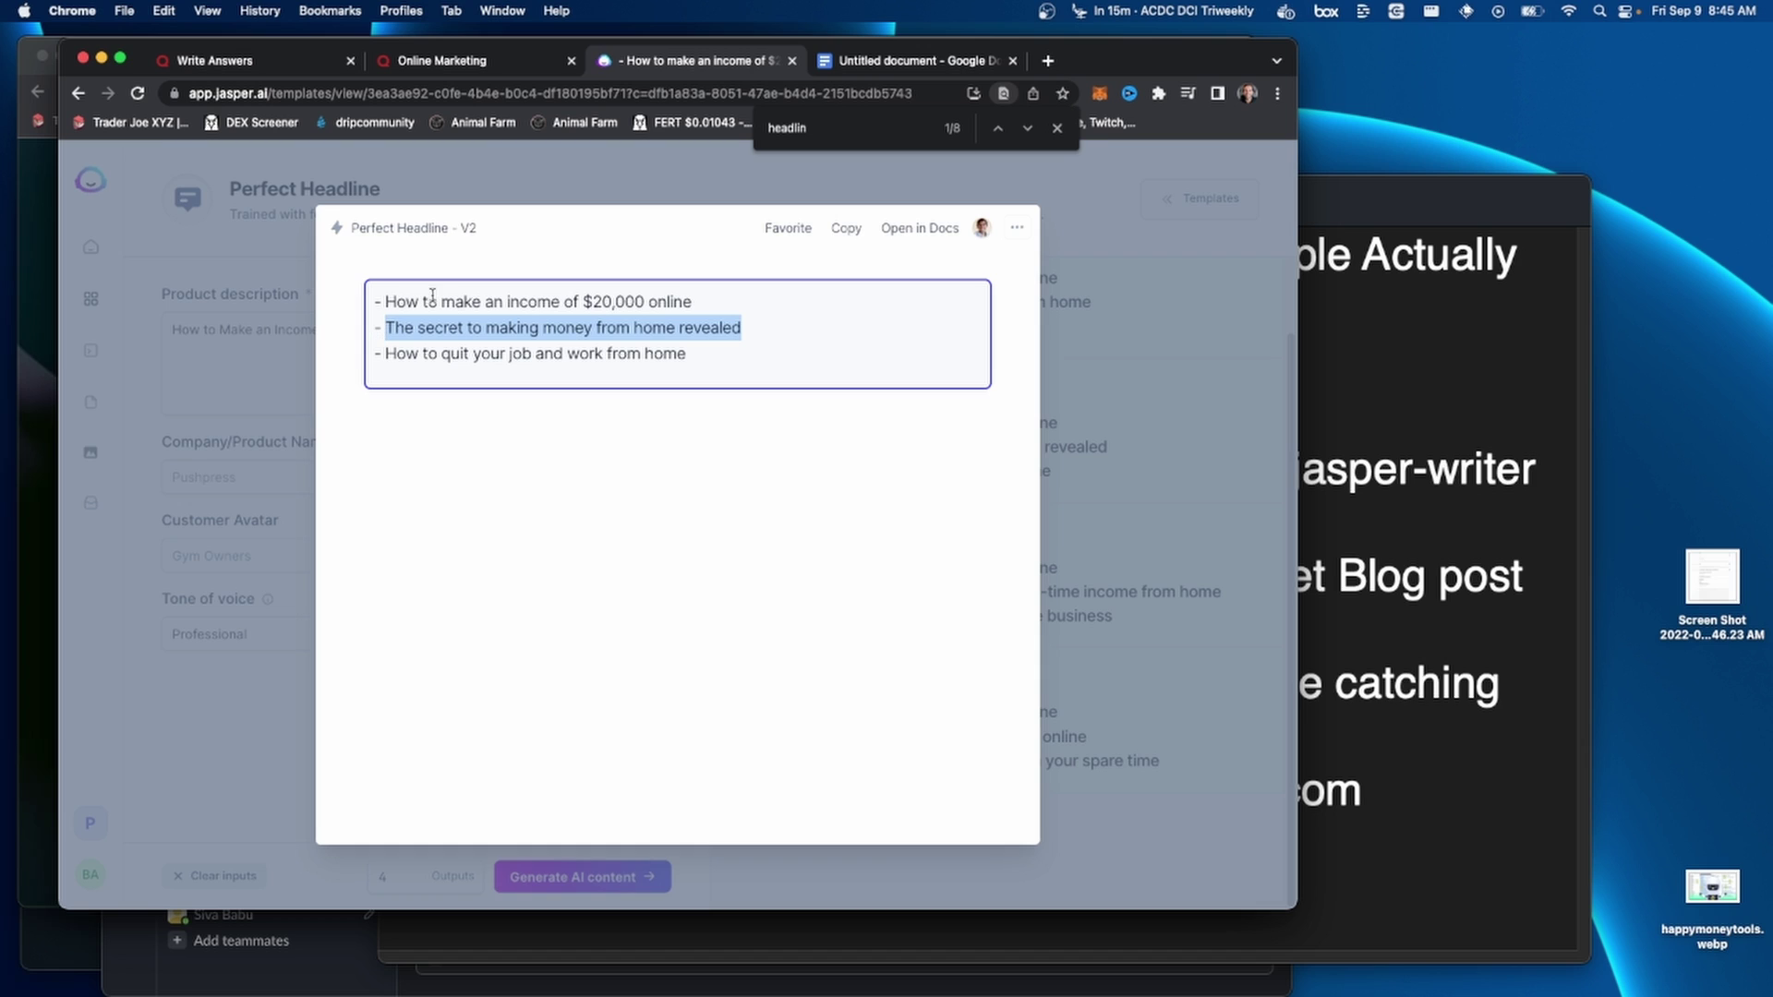
# - Switch to the Google Docs article and paste the copied headline in front of the existing title
pyautogui.click(923, 61)
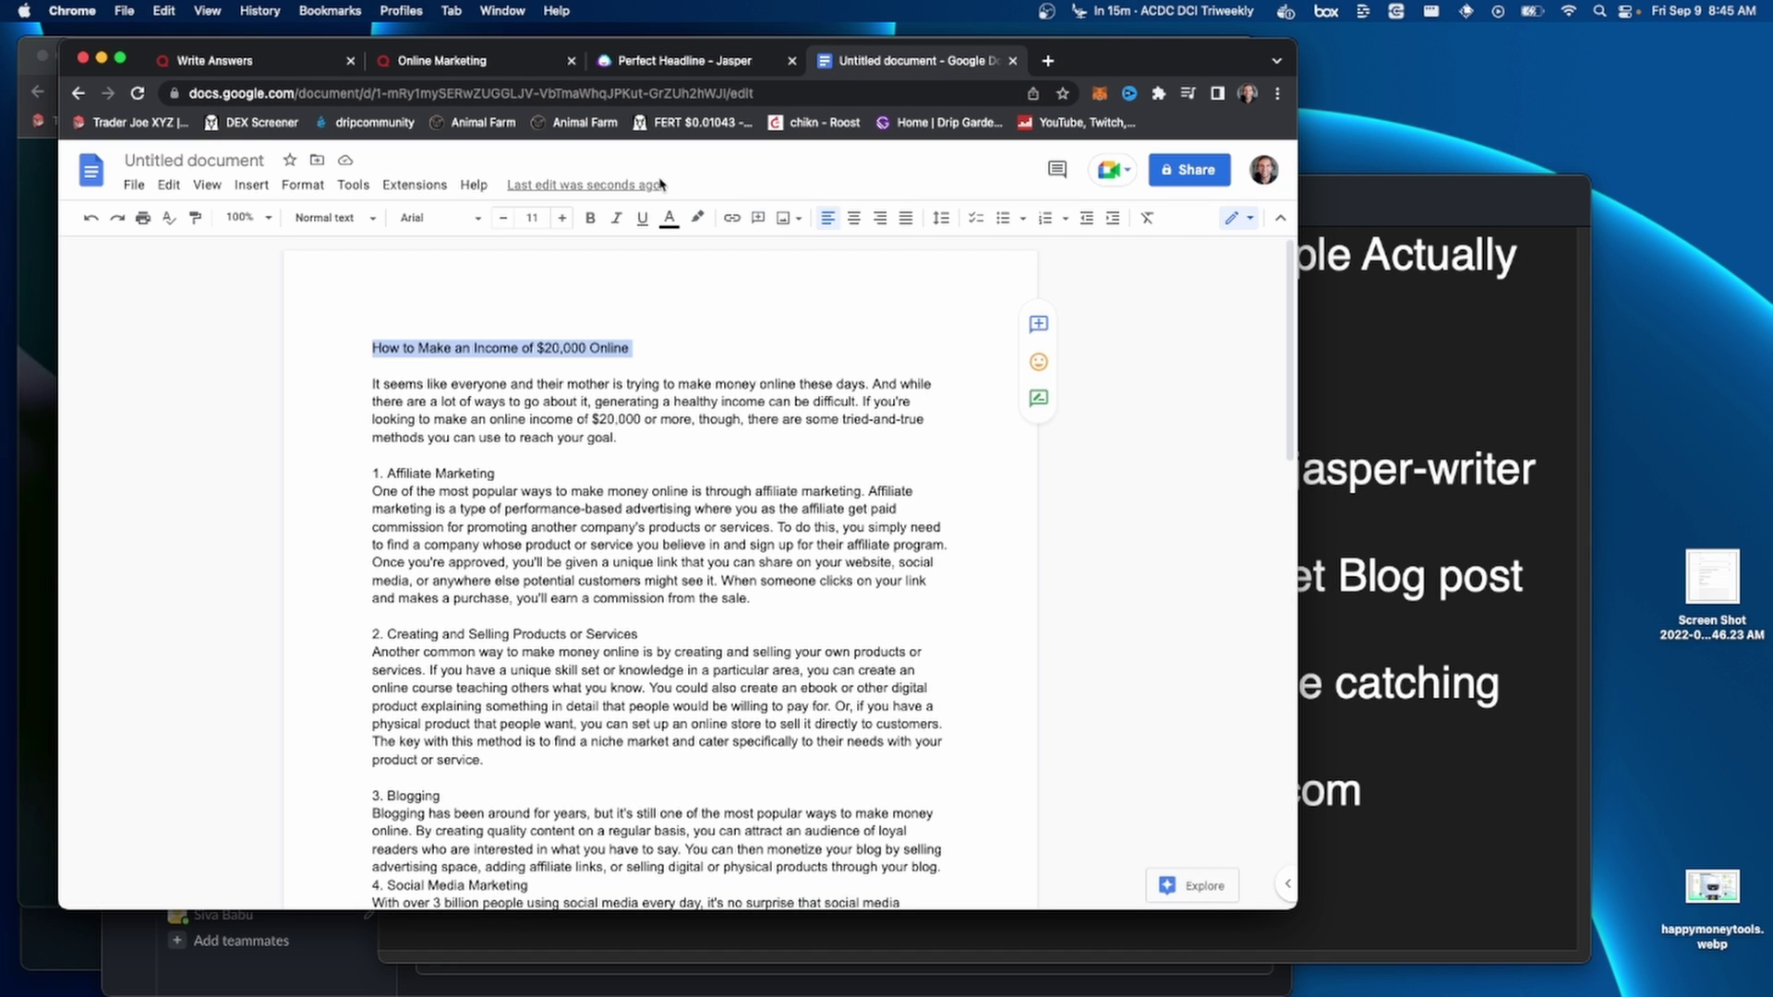
pyautogui.click(374, 345)
pyautogui.press('cmd+v')
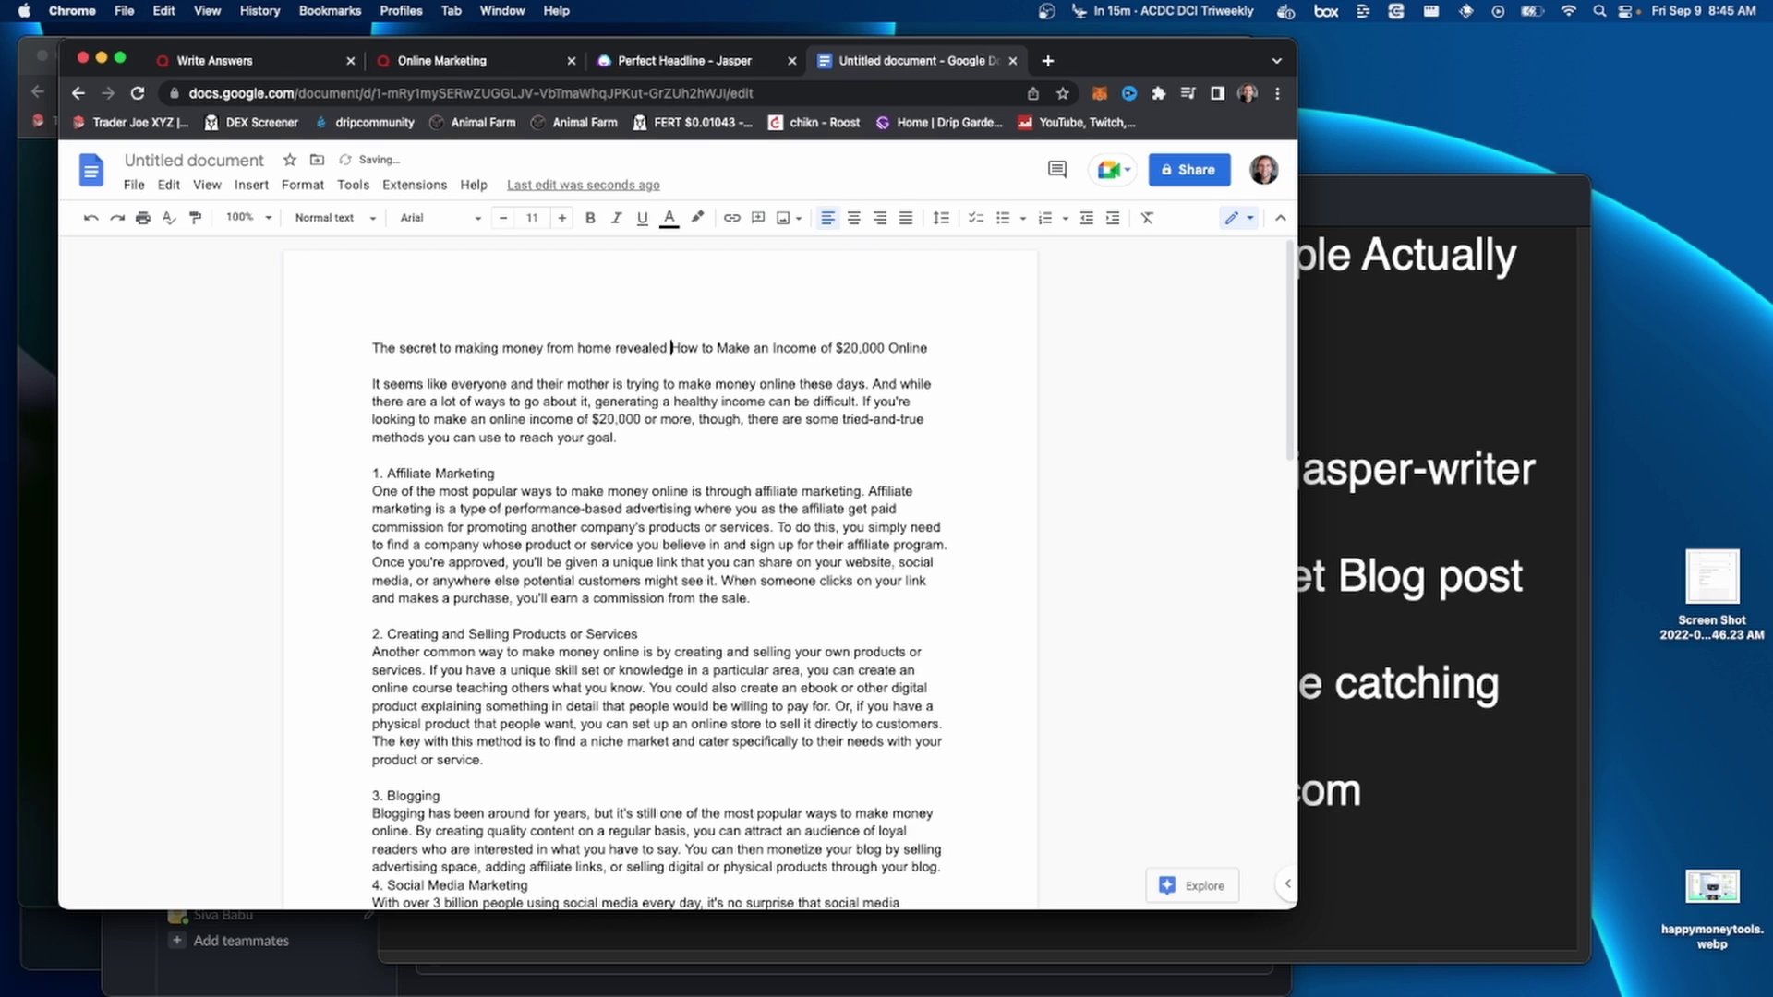
# - Shorten the old title text to "Make $20,000 Online" and add a colon after "revealed"
pyautogui.keyDown('shift'); pyautogui.click(831, 347); pyautogui.keyUp('shift')
pyautogui.press('BackSpace')
pyautogui.write('Make')
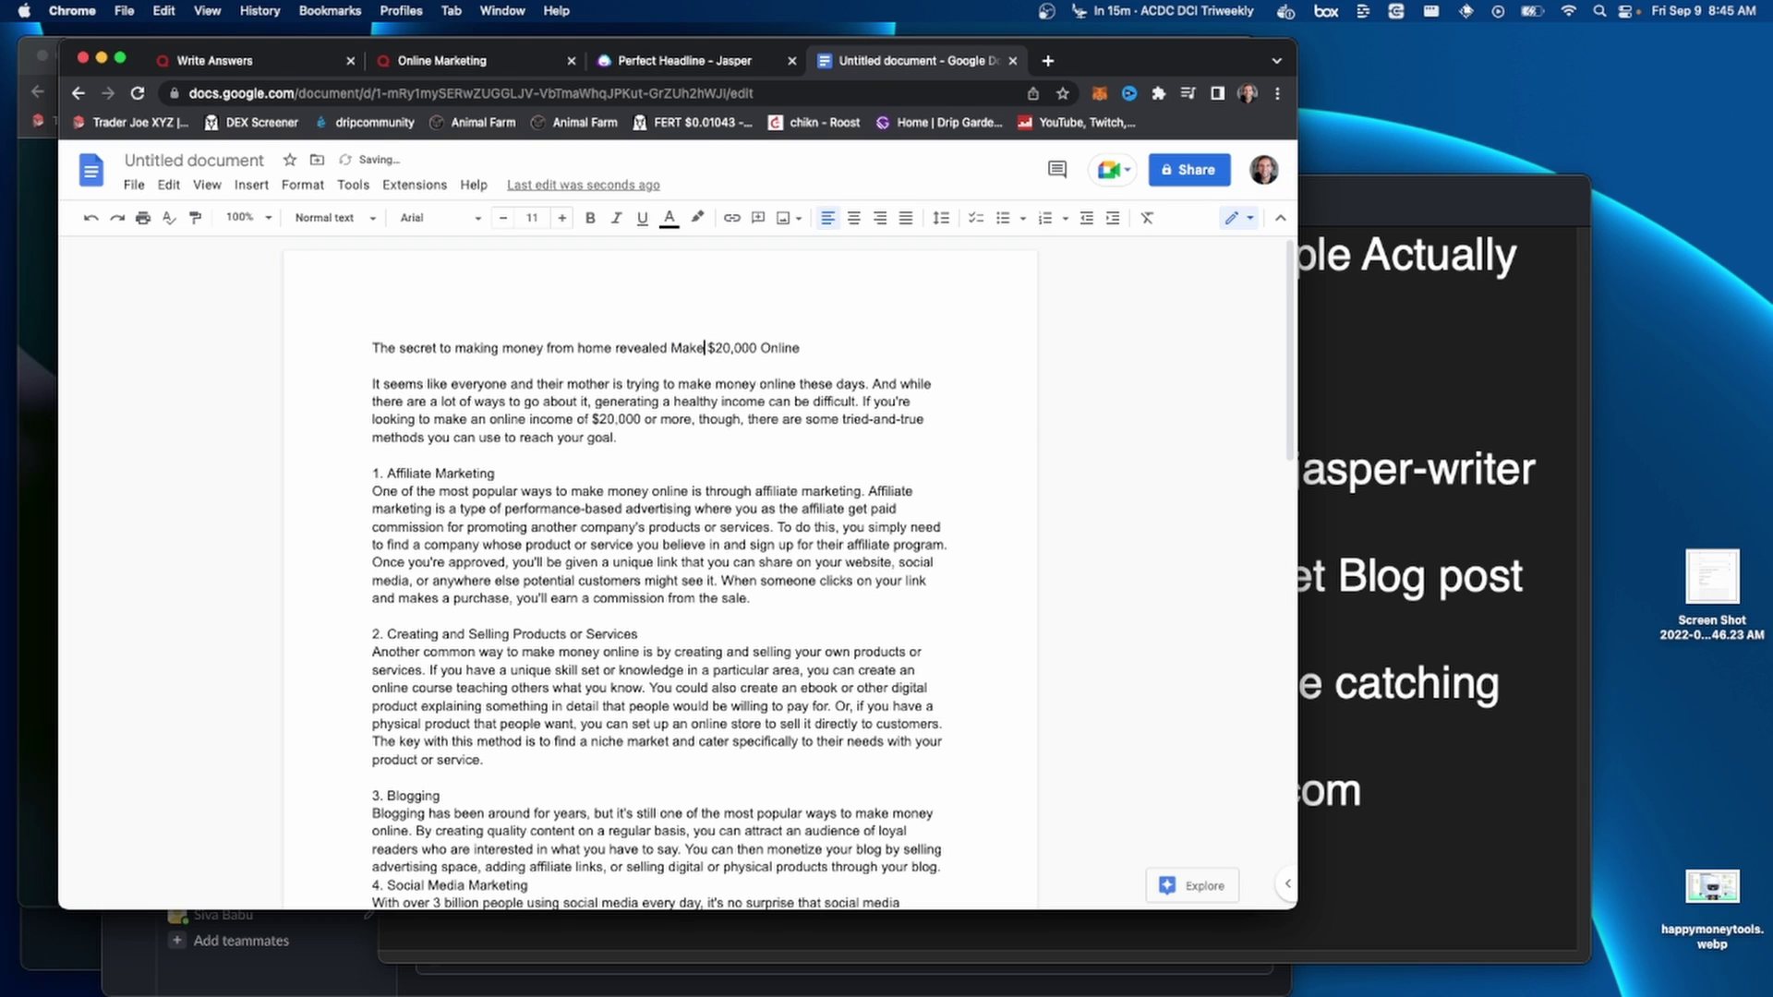
pyautogui.click(669, 347)
pyautogui.write(':')
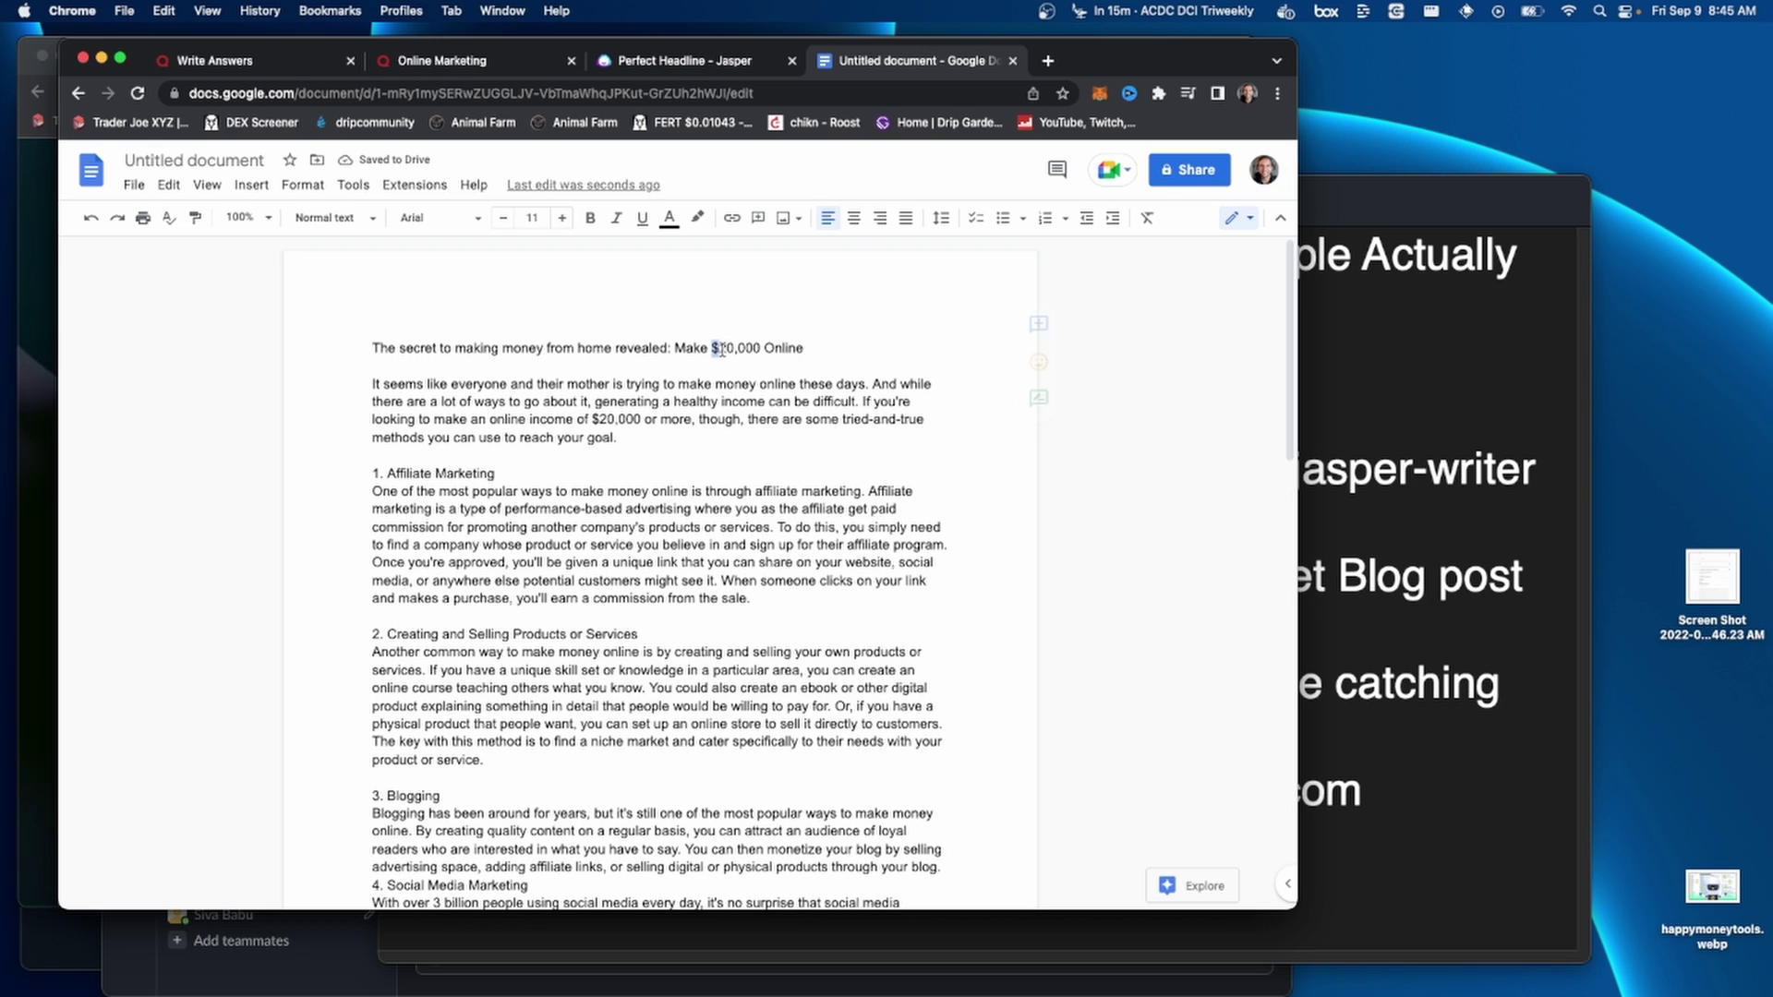
# - Replace the word "money" in the headline with "$20,0000"
pyautogui.moveTo(719, 349); pyautogui.dragTo(805, 350)
pyautogui.doubleClick(482, 348)
pyautogui.click(504, 349)
pyautogui.write('$20')
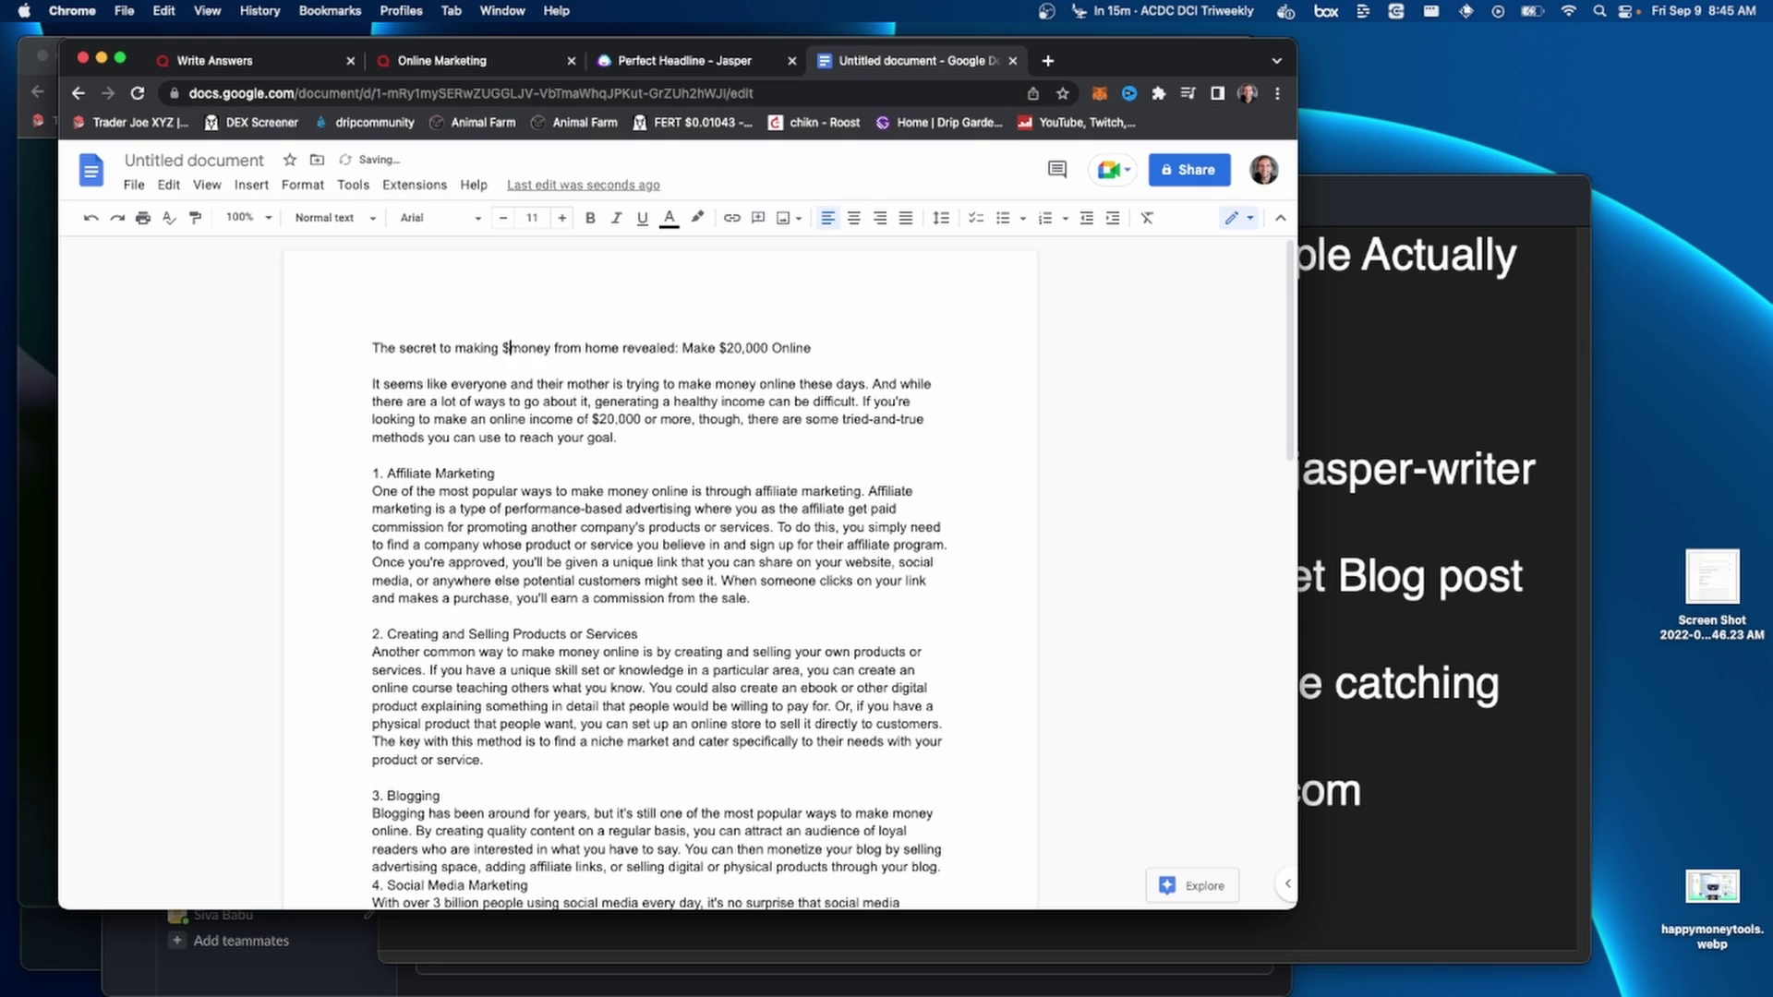
pyautogui.write(',0000')
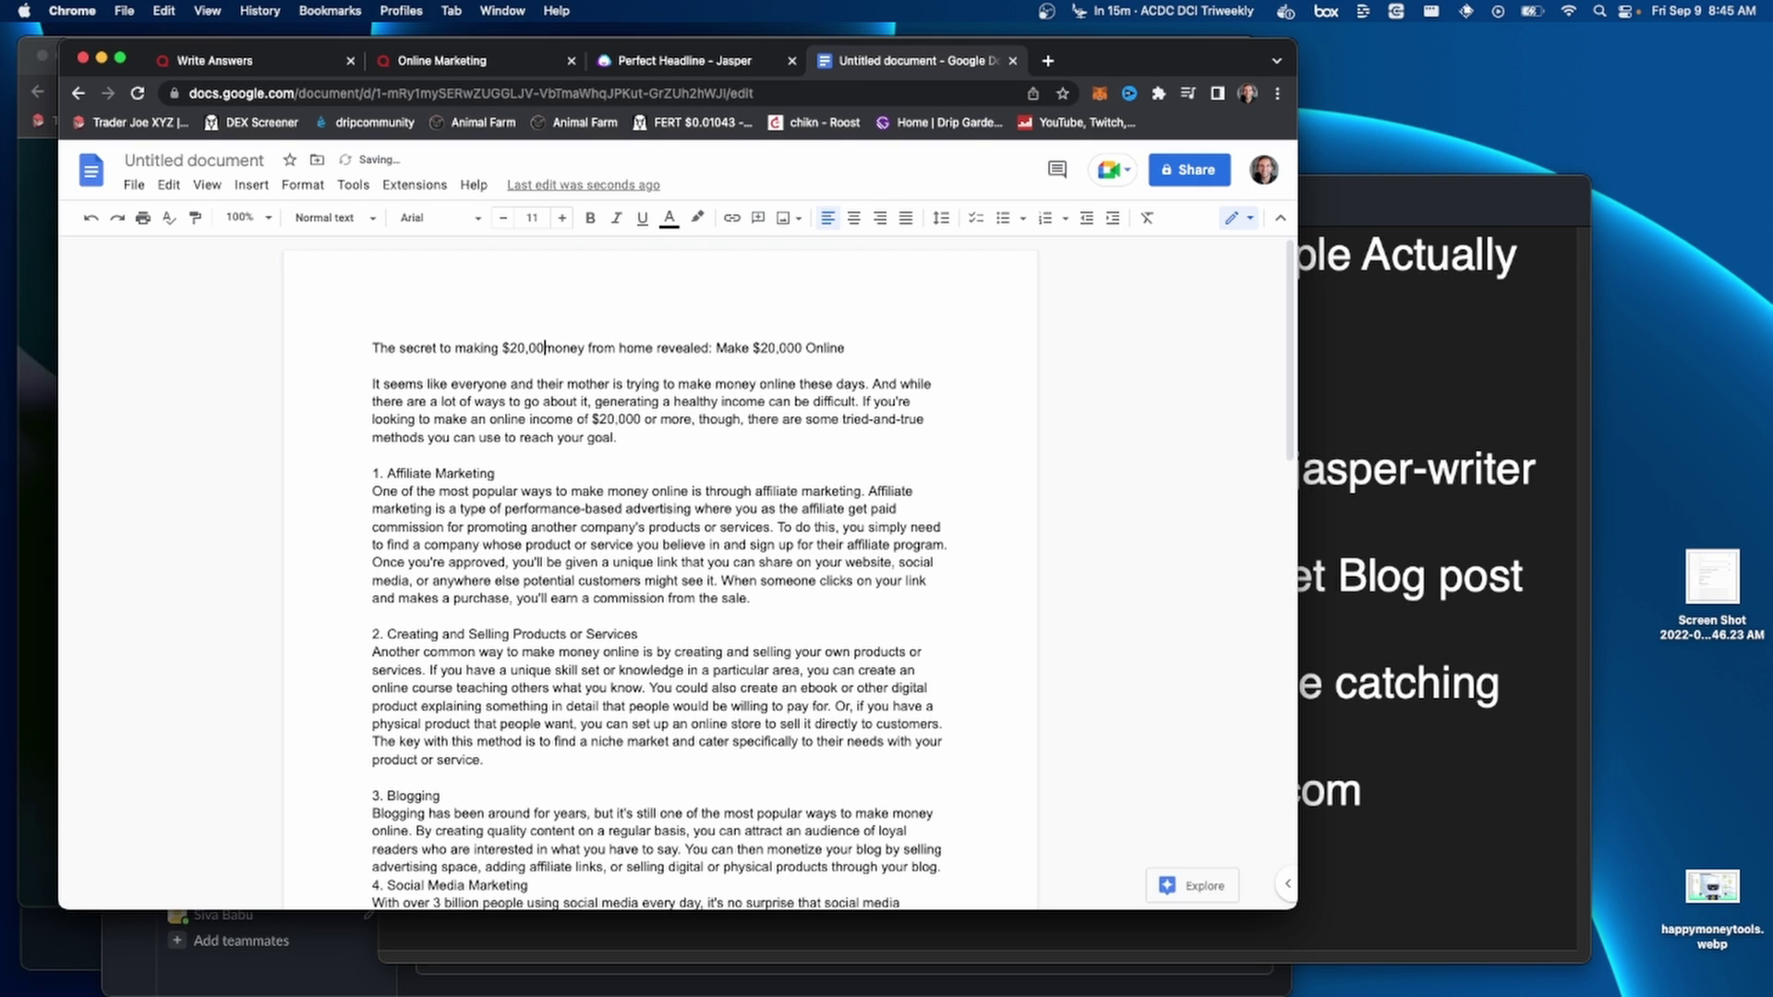
pyautogui.hotkey('shift', 'Right')
pyautogui.hotkey('shift', 'Right')
pyautogui.hotkey('shift', 'Right')
pyautogui.hotkey('shift', 'Right')
pyautogui.hotkey('shift', 'Right')
pyautogui.press('BackSpace')
# - Try adding "online" after the amount in the headline, and erase the word again
pyautogui.write('online')
pyautogui.press('BackSpace')
pyautogui.press('BackSpace')
pyautogui.press('BackSpace')
pyautogui.press('BackSpace')
pyautogui.press('BackSpace')
pyautogui.press('BackSpace')
pyautogui.press('BackSpace')
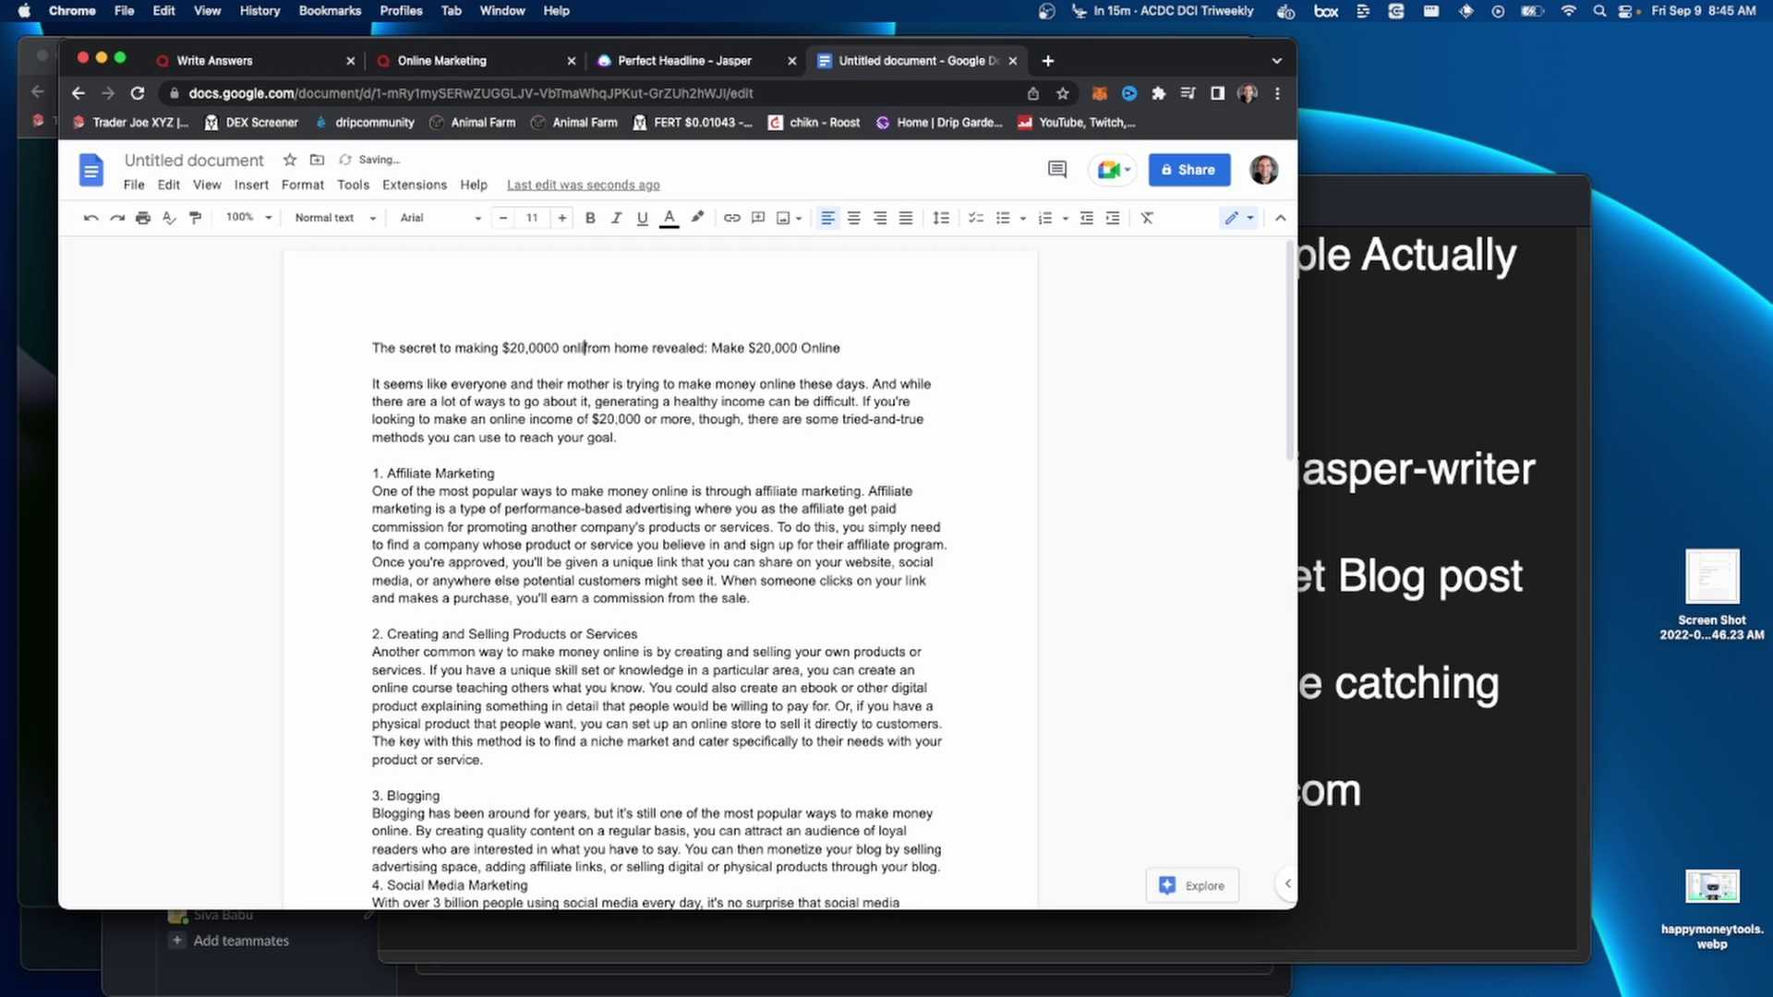
# - Delete ": Make $20,000 Online" from the end of the headline and set the title line to Normal text
pyautogui.moveTo(854, 335); pyautogui.dragTo(269, 329)
pyautogui.press('BackSpace')
pyautogui.click(332, 218)
pyautogui.click(360, 280)
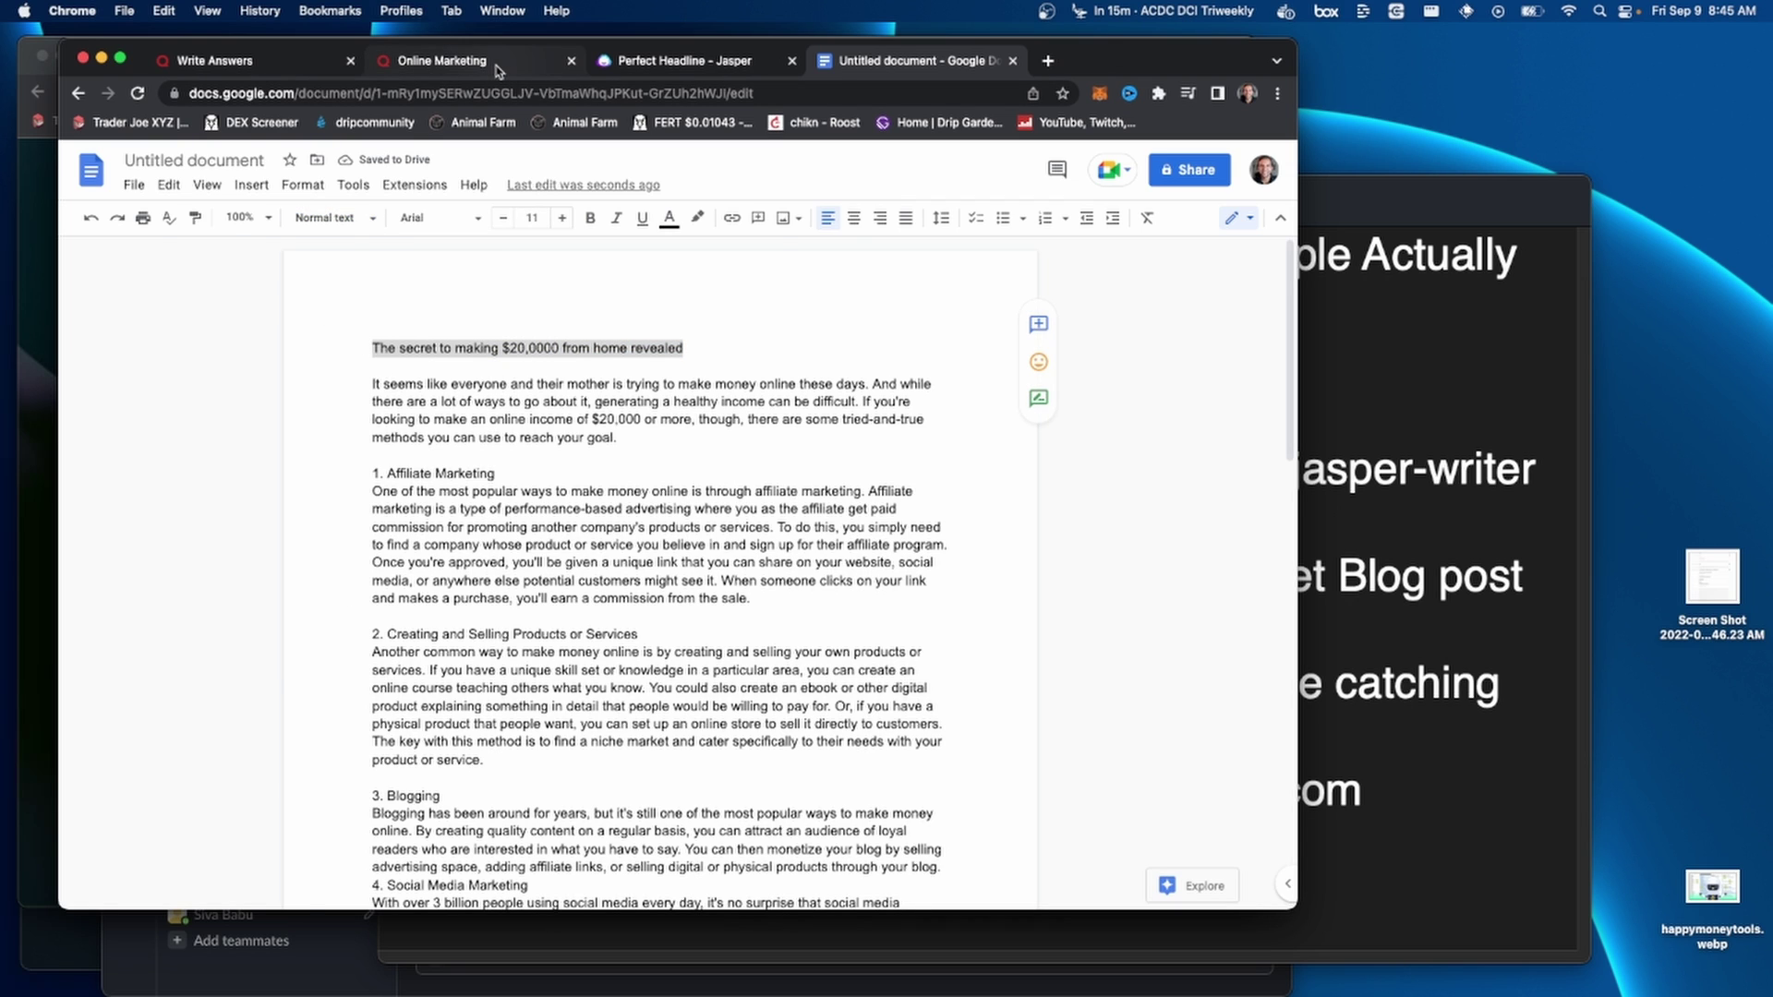
# - Look at the question "How can I do $20k on the internet?" on Quora's answer page and return to the Google Docs article
pyautogui.click(461, 61)
pyautogui.click(207, 61)
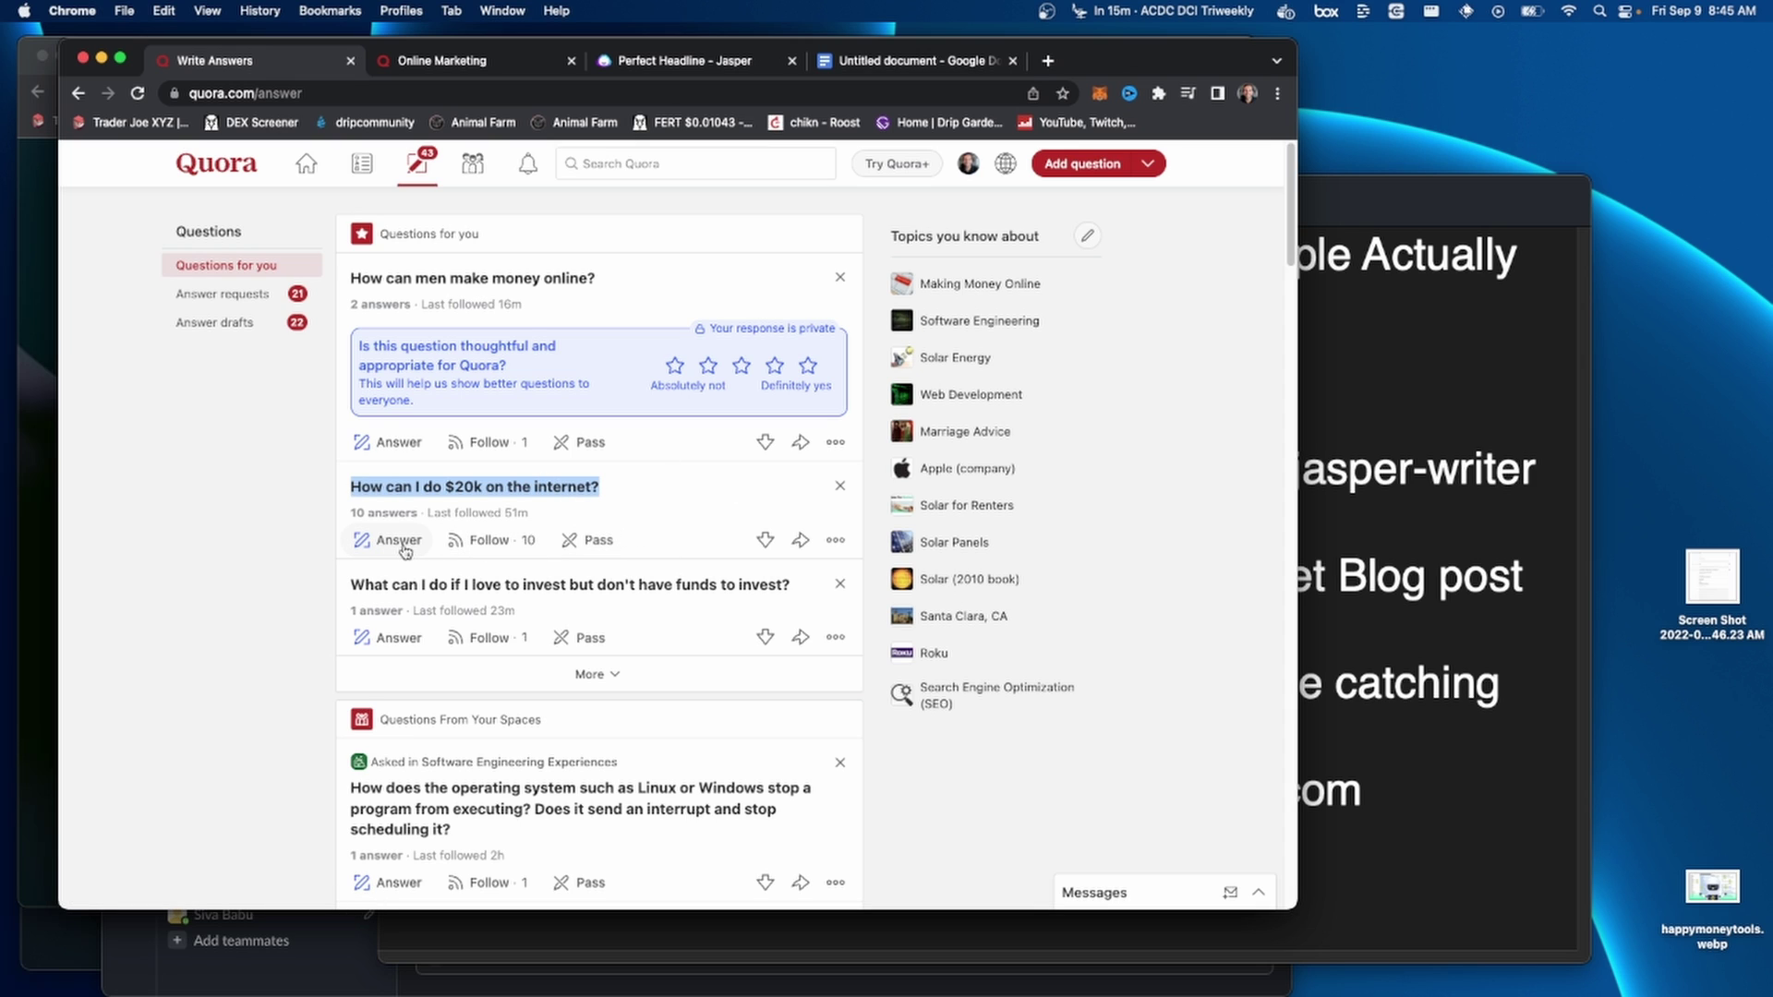
pyautogui.click(993, 59)
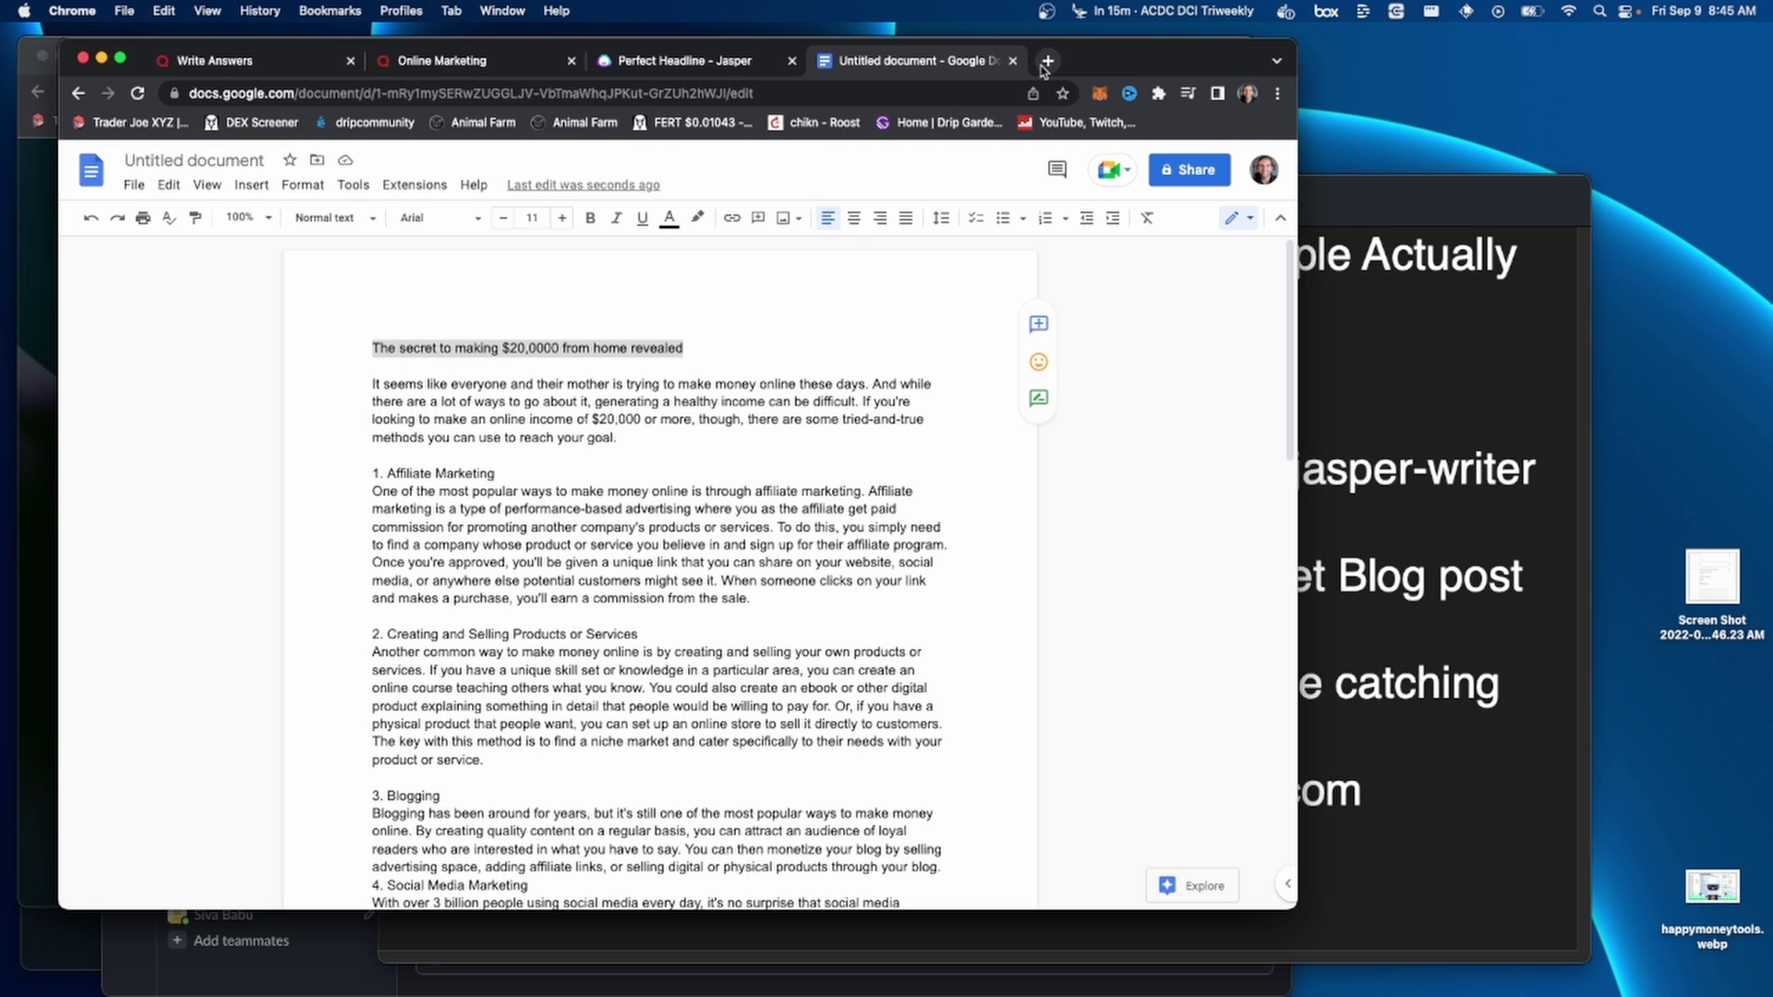
# - Open medium.com in a new tab and view the published story "How to make an app that changes the world"
pyautogui.click(1046, 61)
pyautogui.write('medium.com')
pyautogui.press('Return')
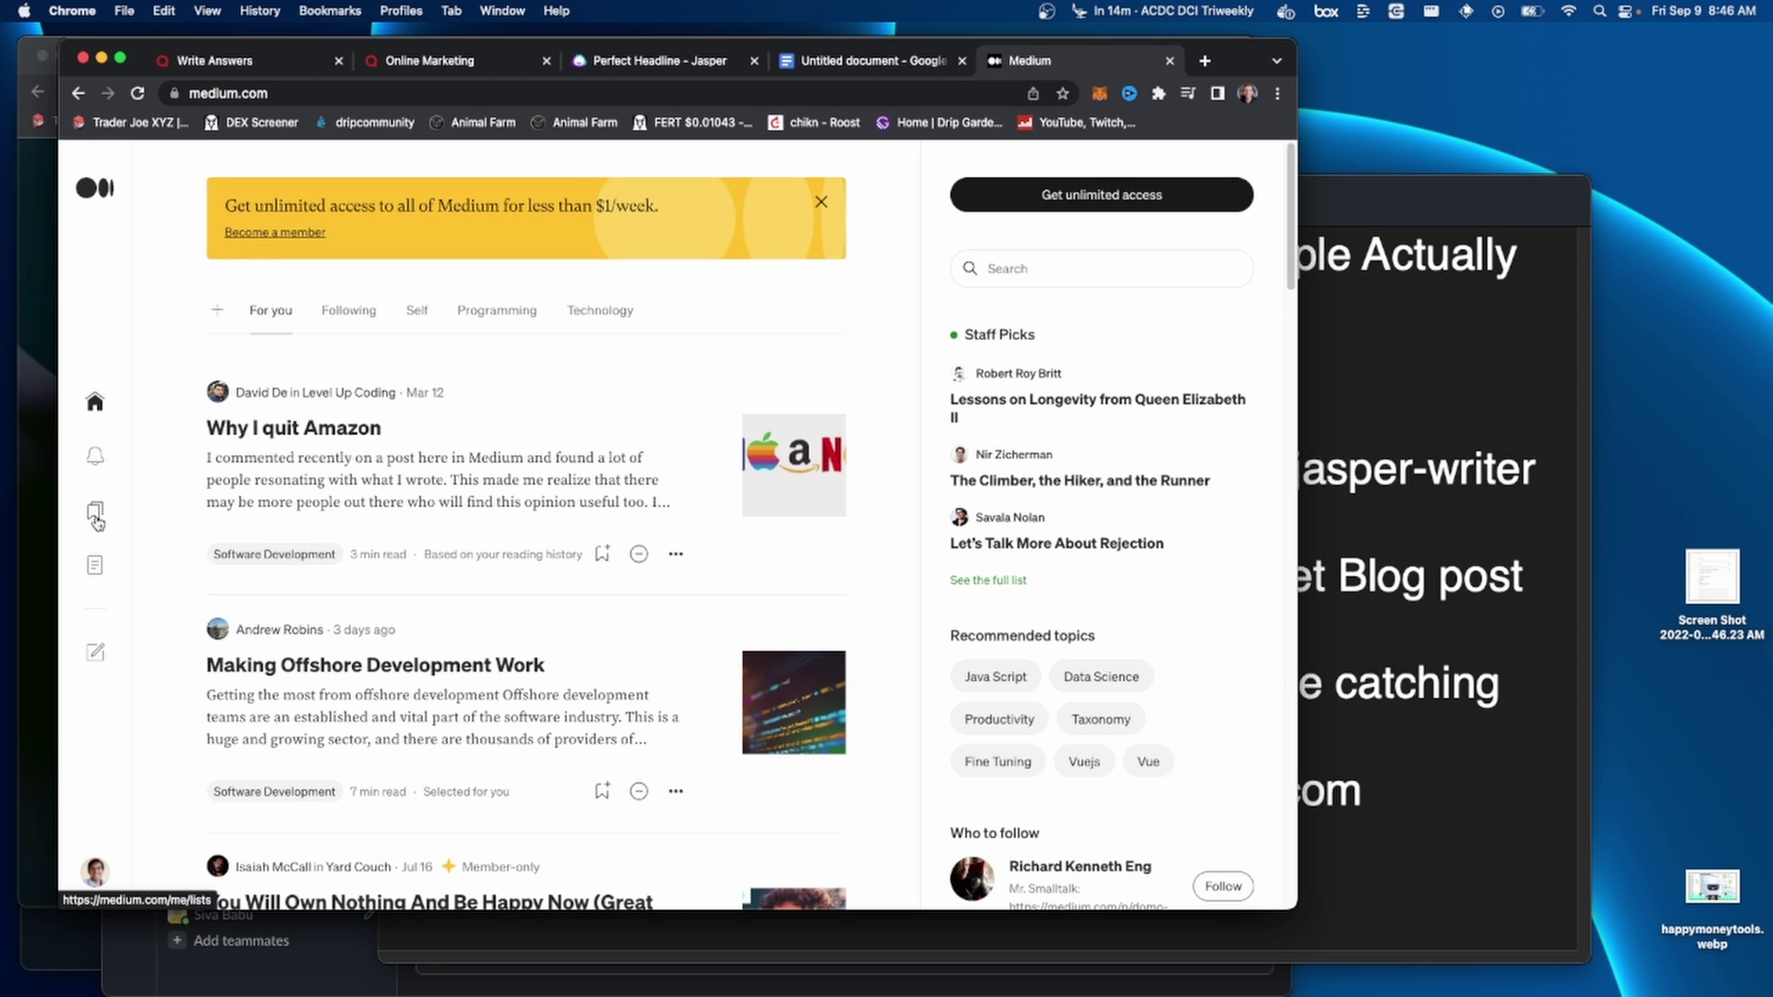
pyautogui.click(94, 565)
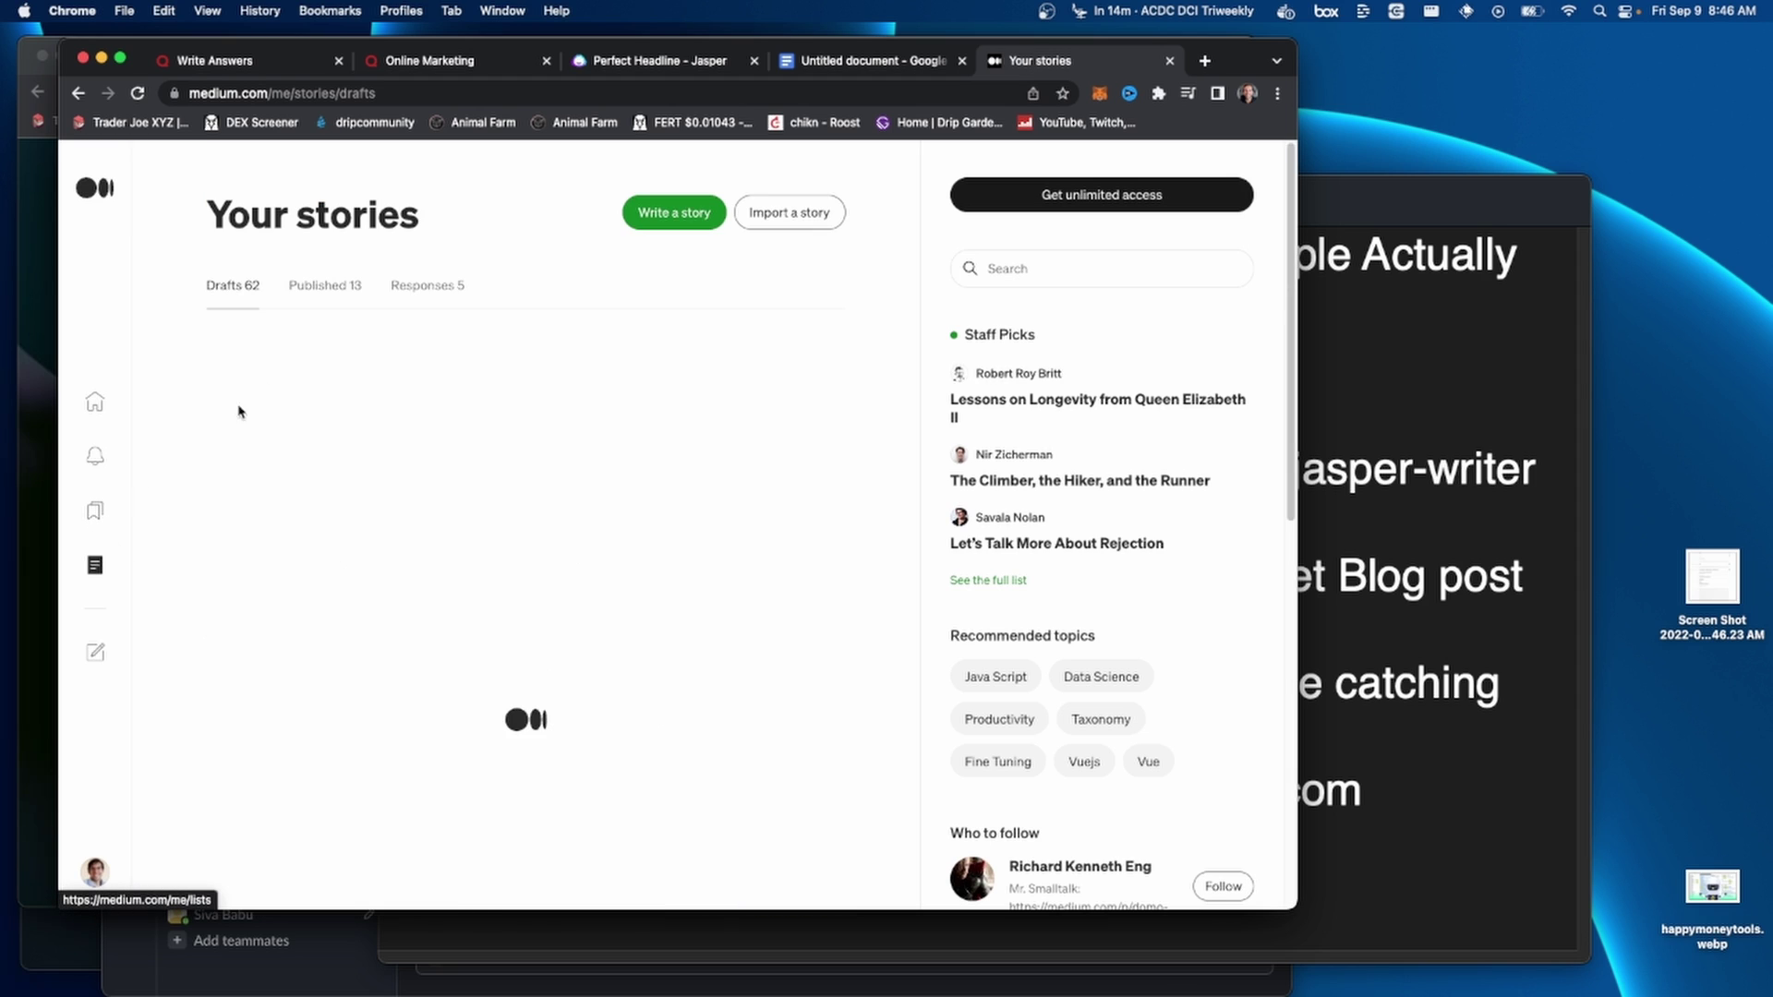
pyautogui.click(323, 284)
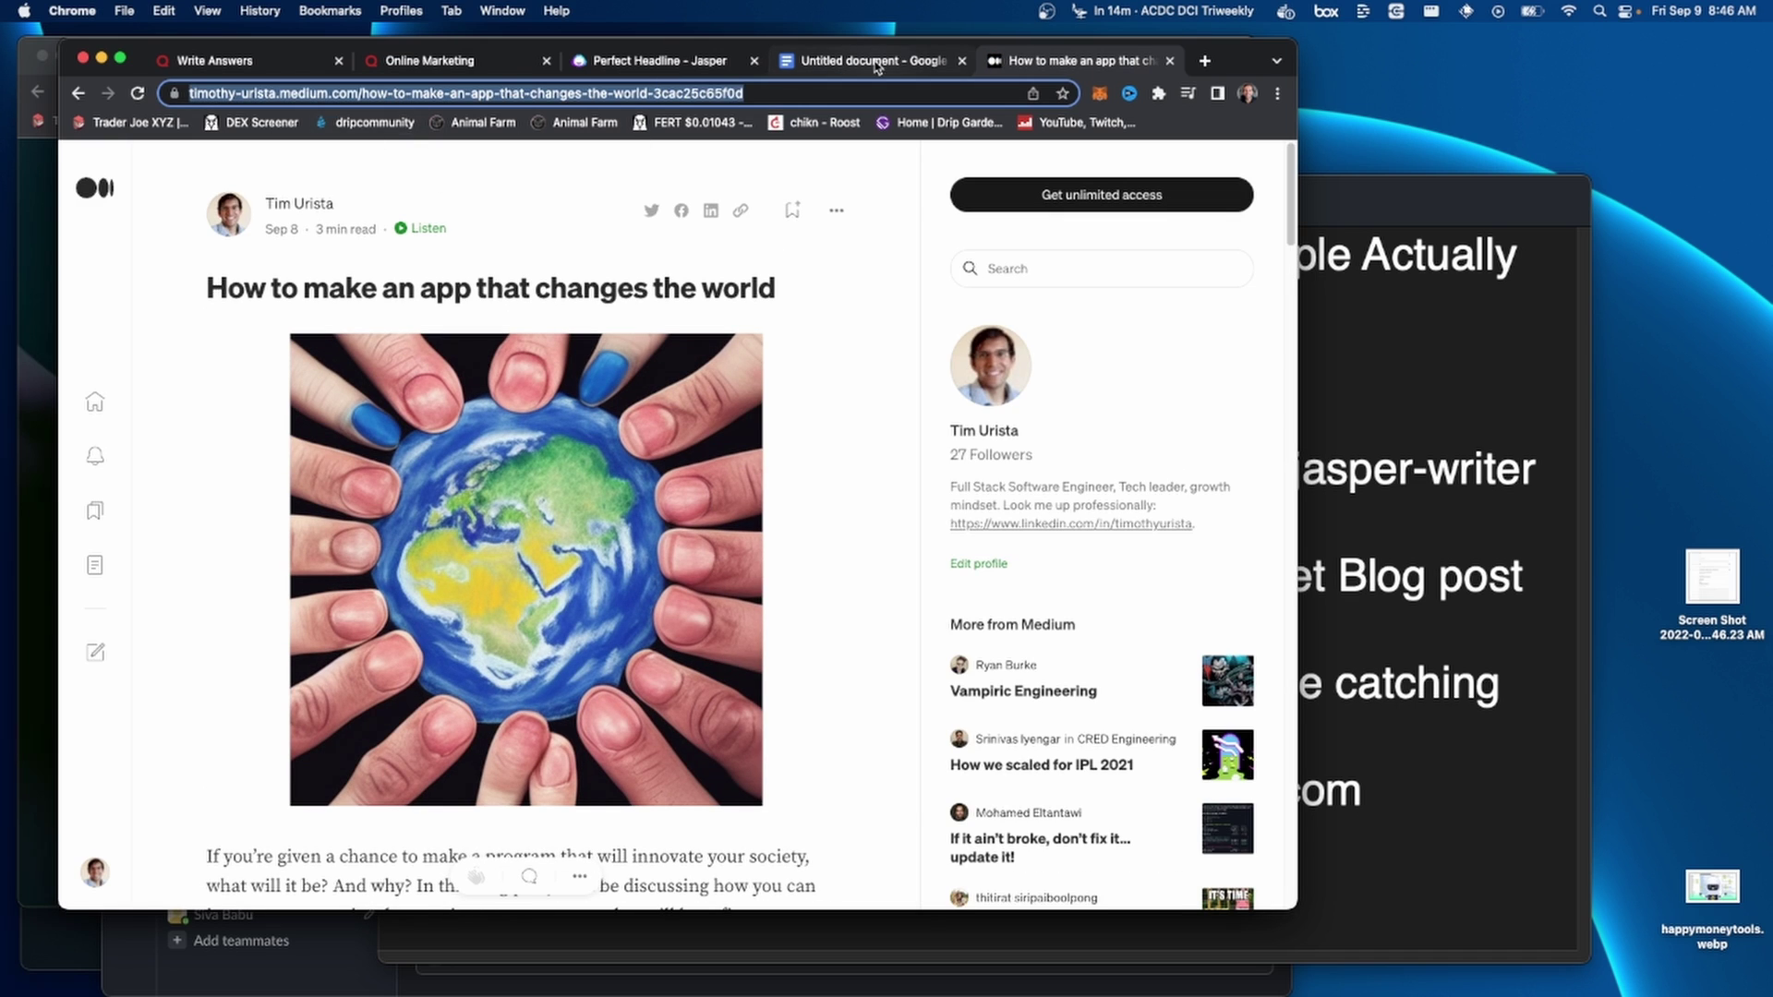
# - Revisit Quora's answer page, switch to the TextEdit outline and highlight the item "Edit them and add images"
pyautogui.click(640, 61)
pyautogui.click(427, 61)
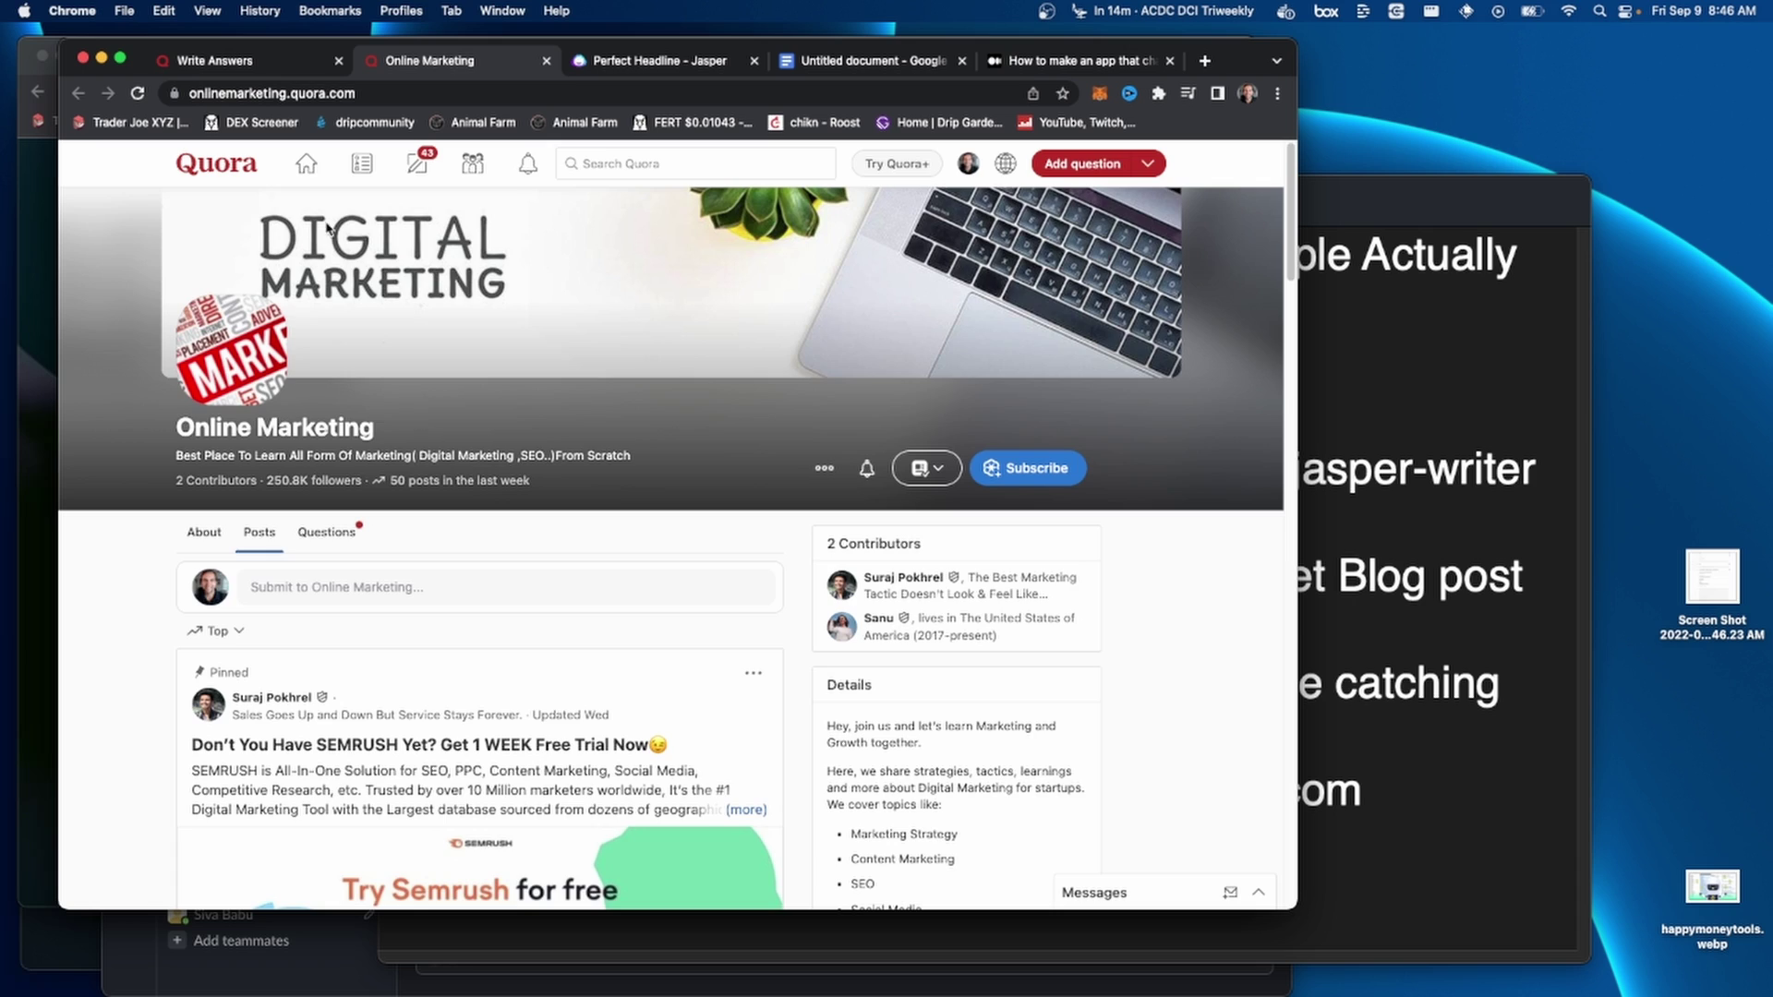
pyautogui.click(219, 60)
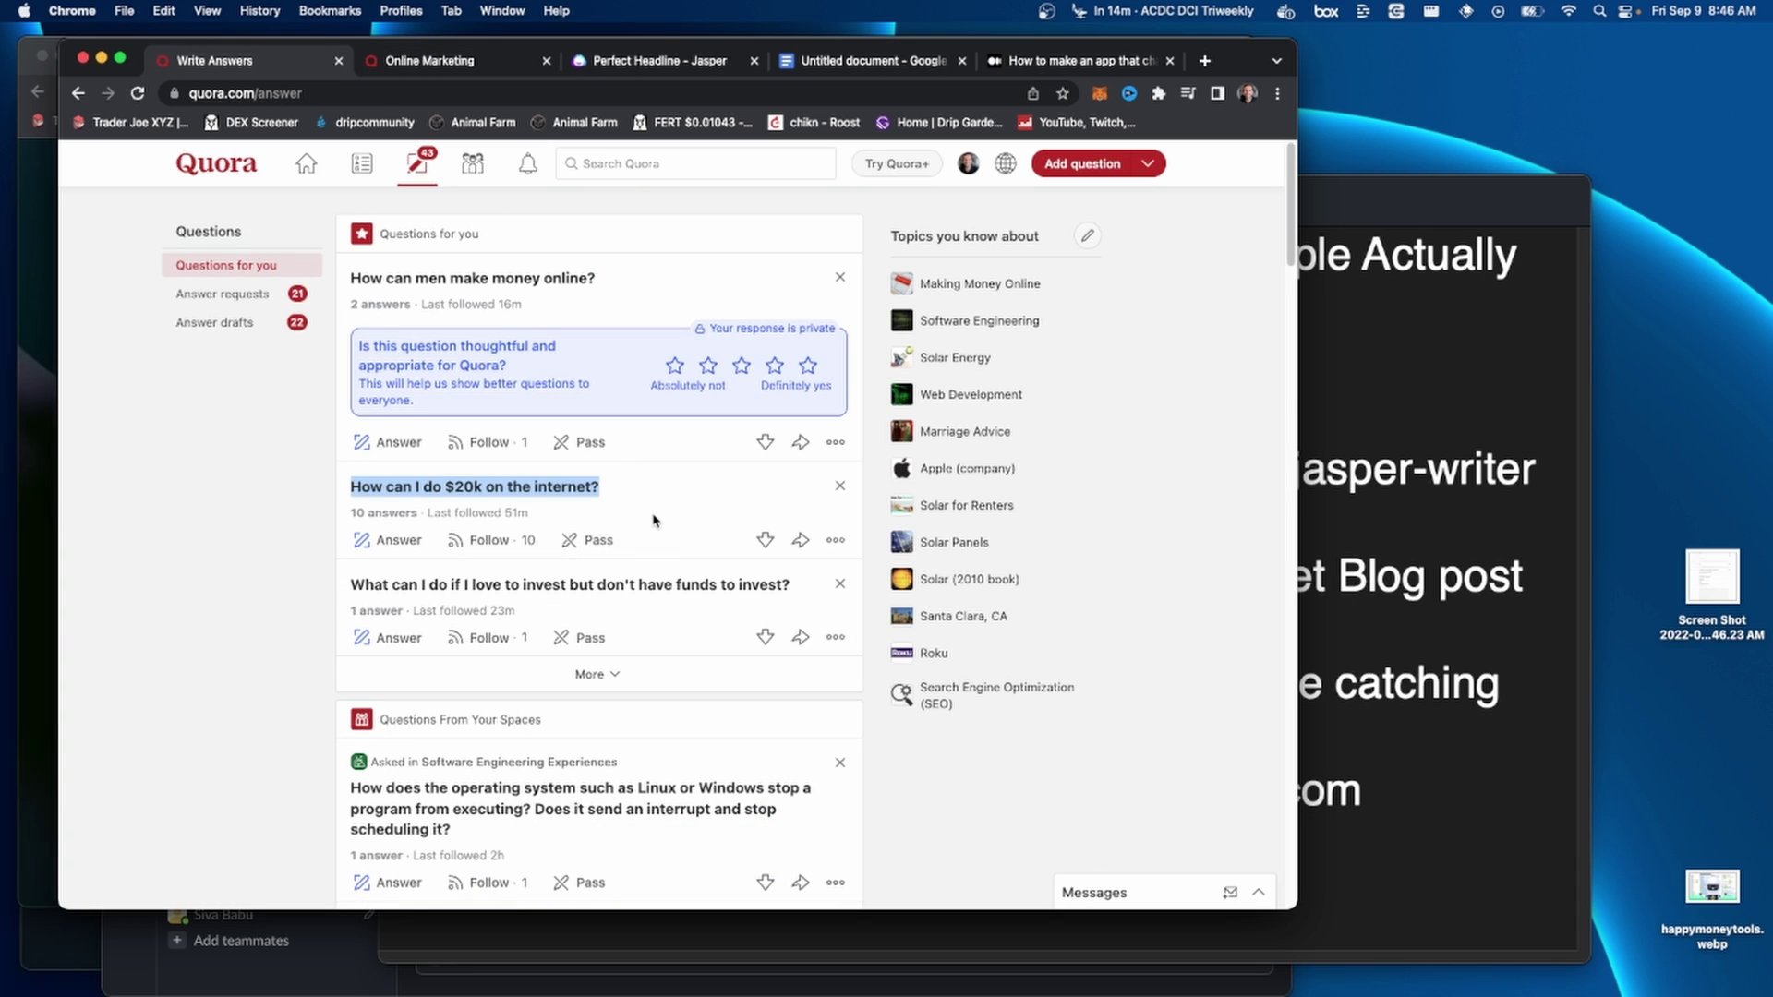
pyautogui.press('super+Tab')
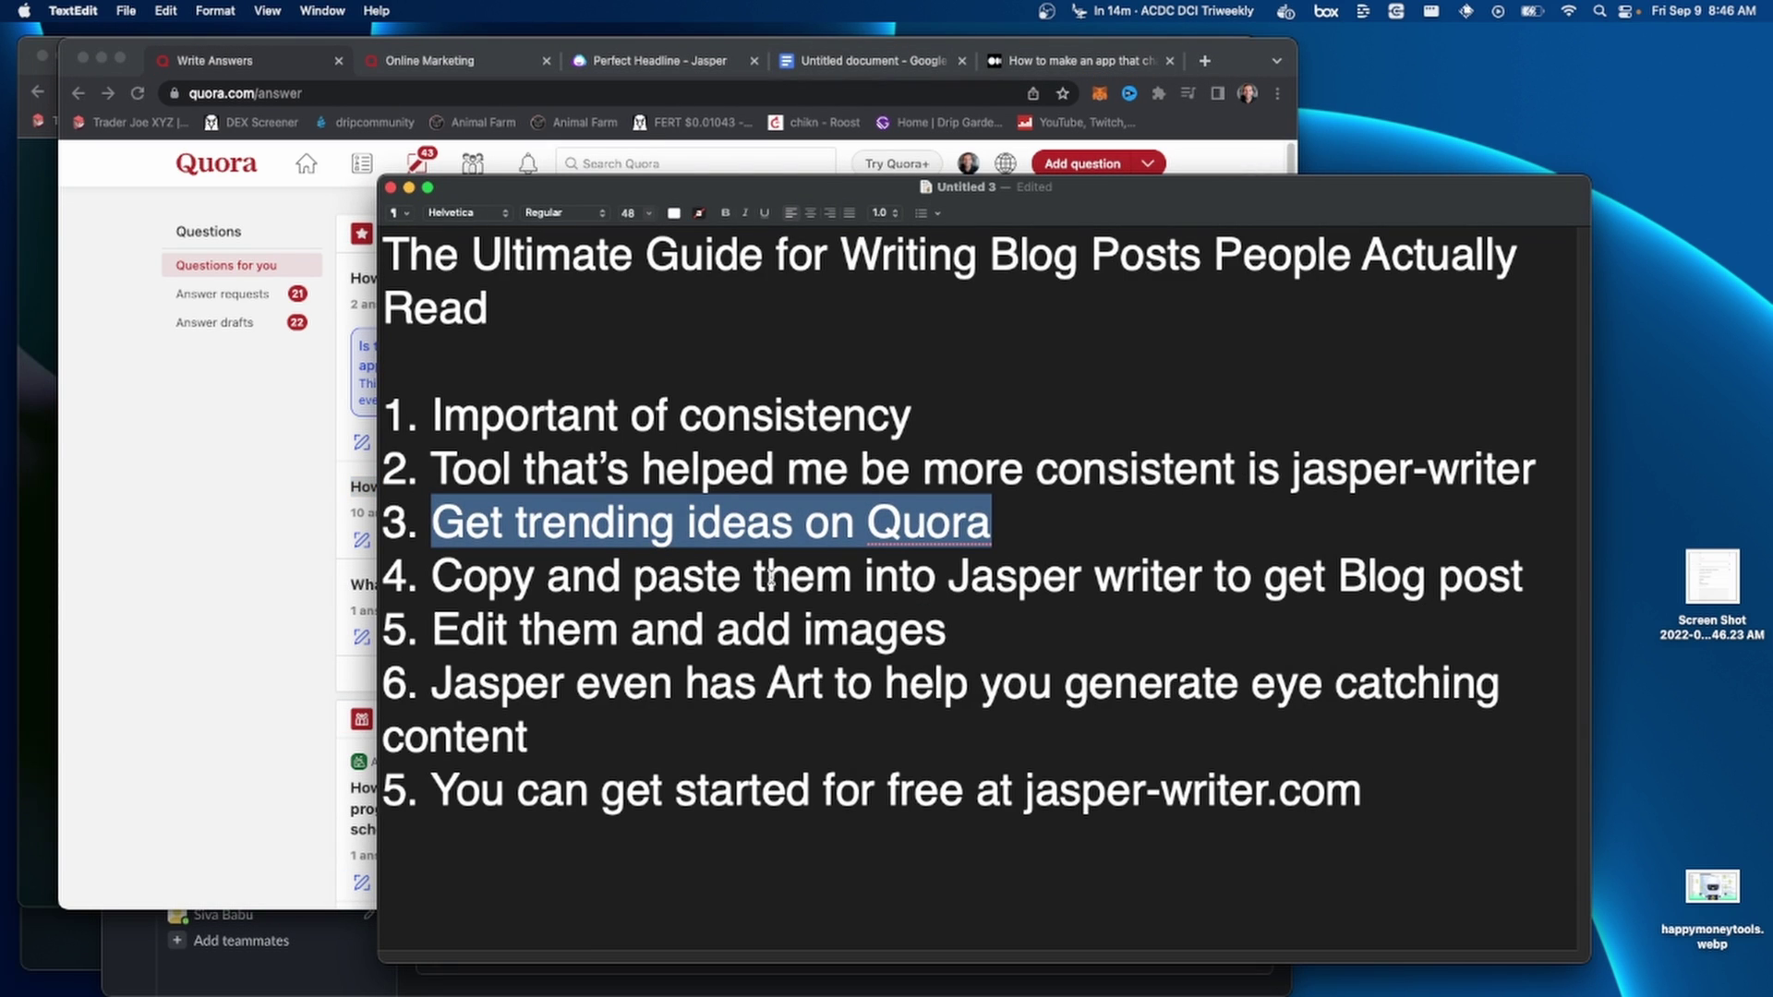
pyautogui.moveTo(433, 629); pyautogui.dragTo(999, 631)
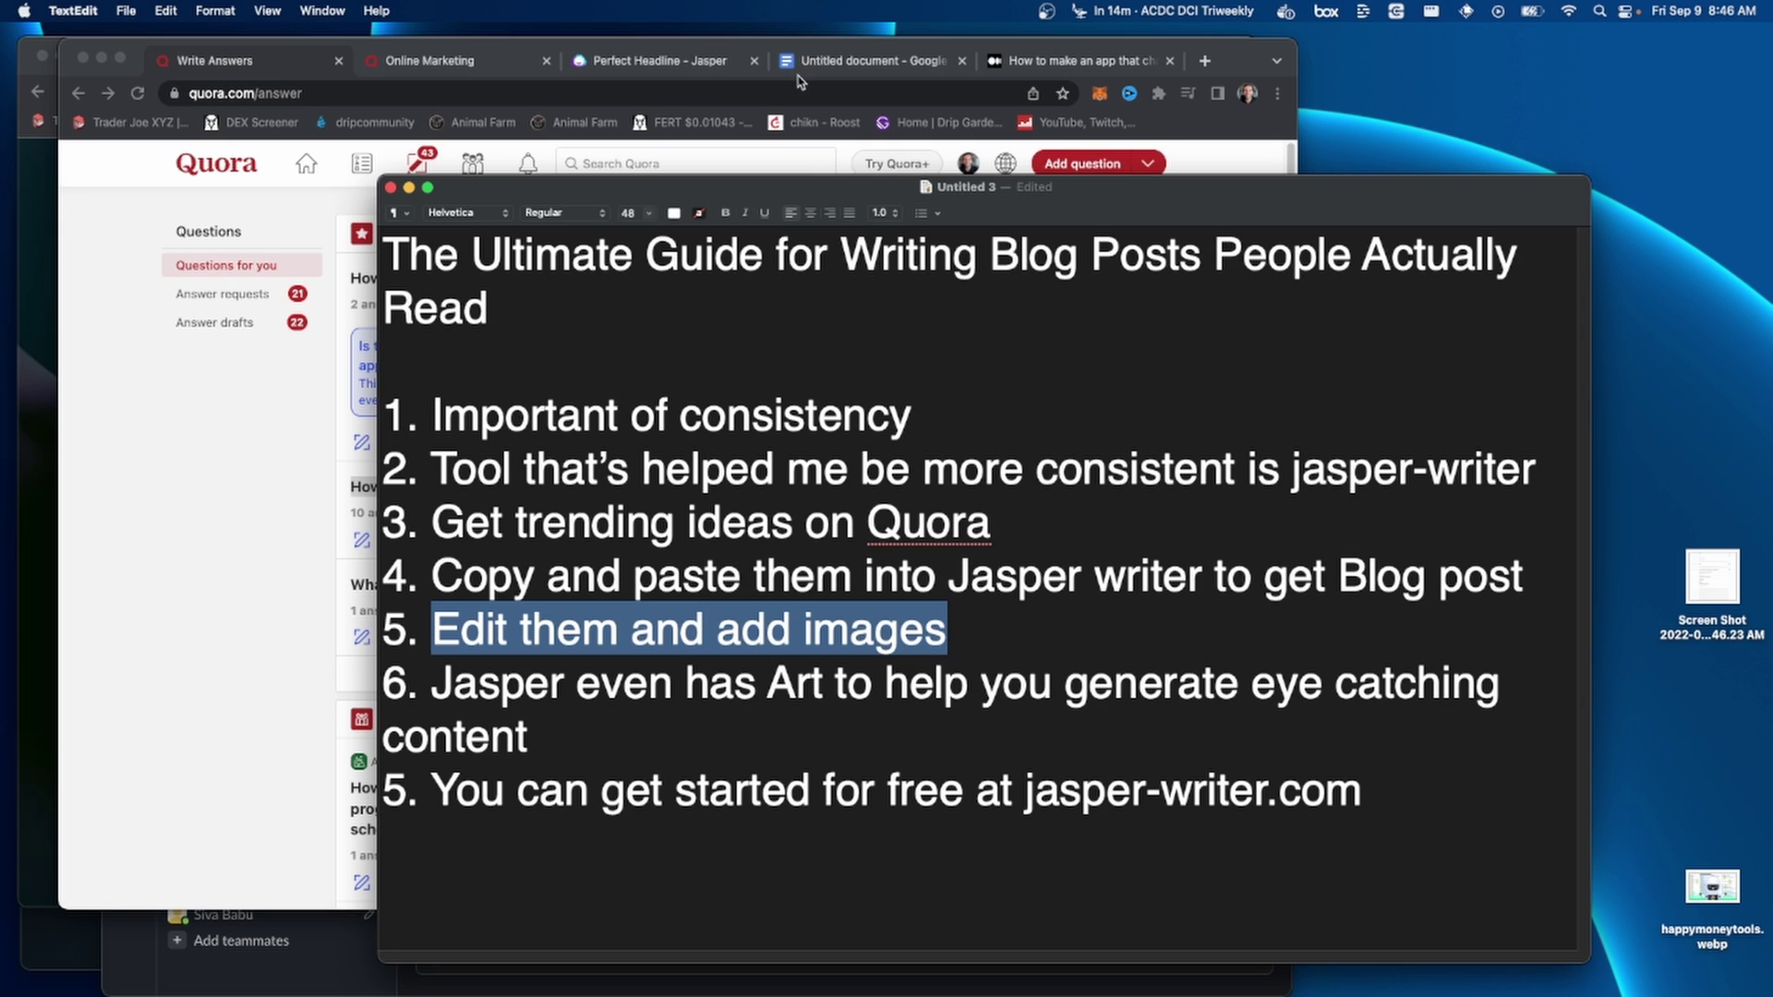
# - Return to Jasper, close the opened headline output and open the Art image generator
pyautogui.click(688, 62)
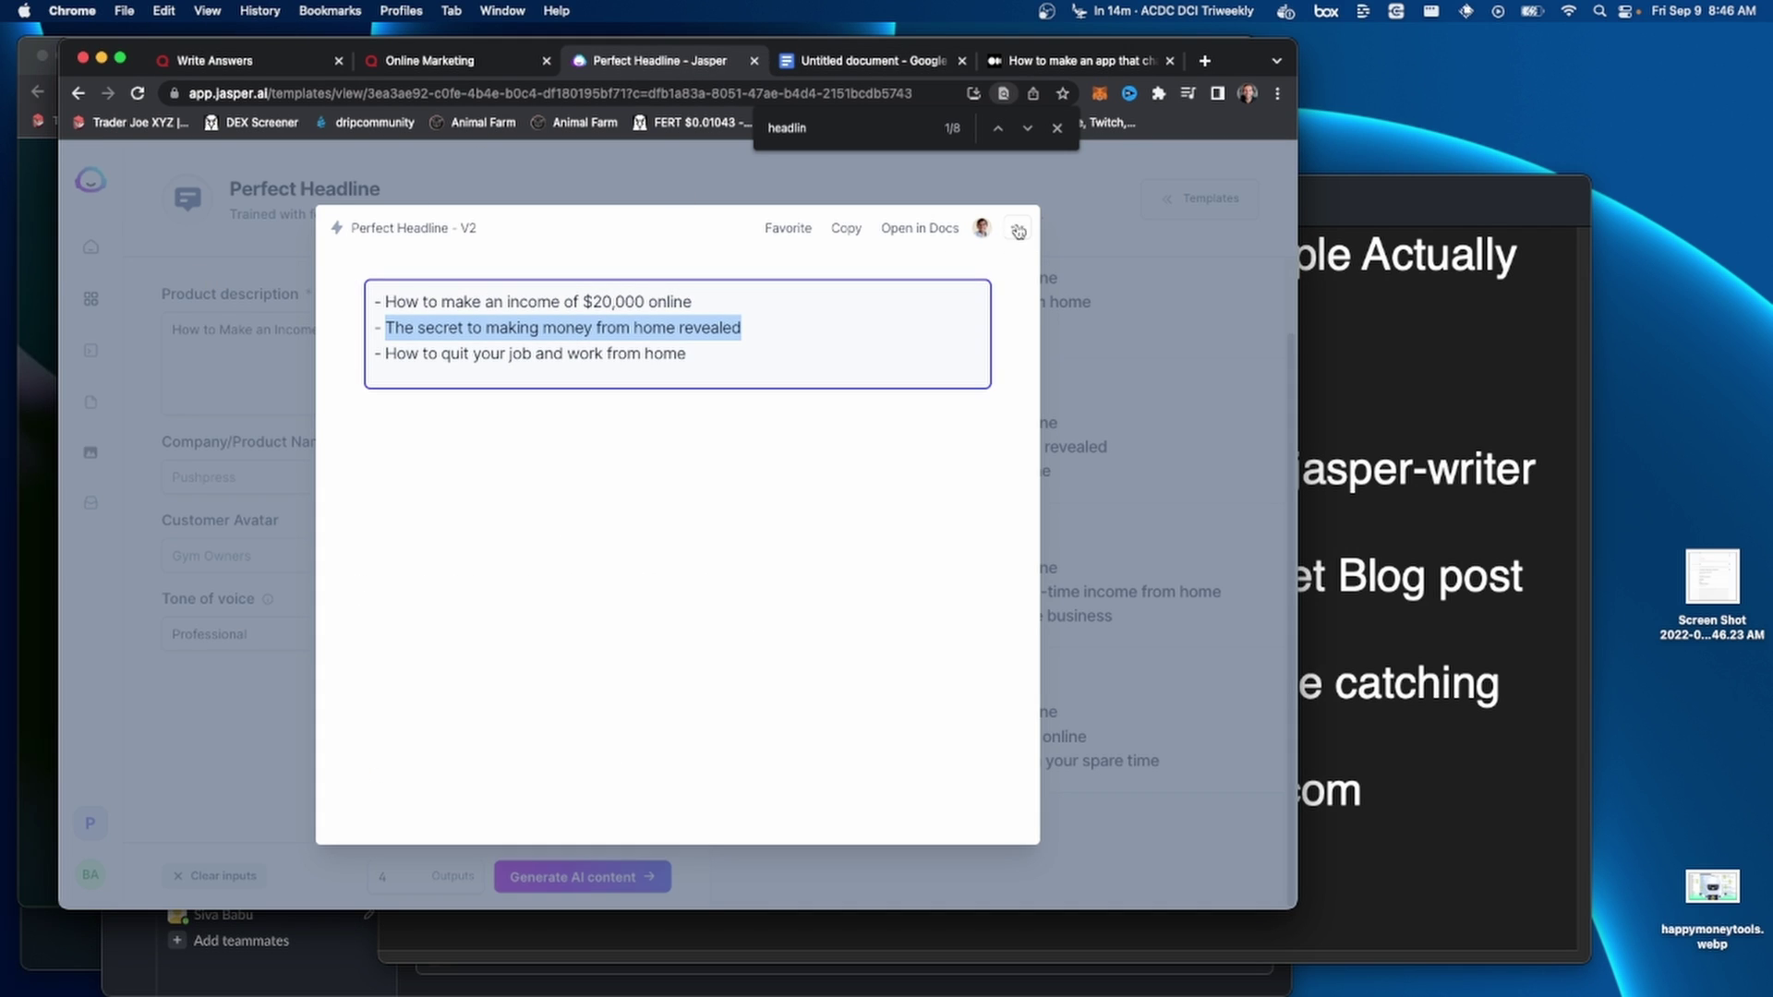
pyautogui.click(203, 346)
pyautogui.click(90, 247)
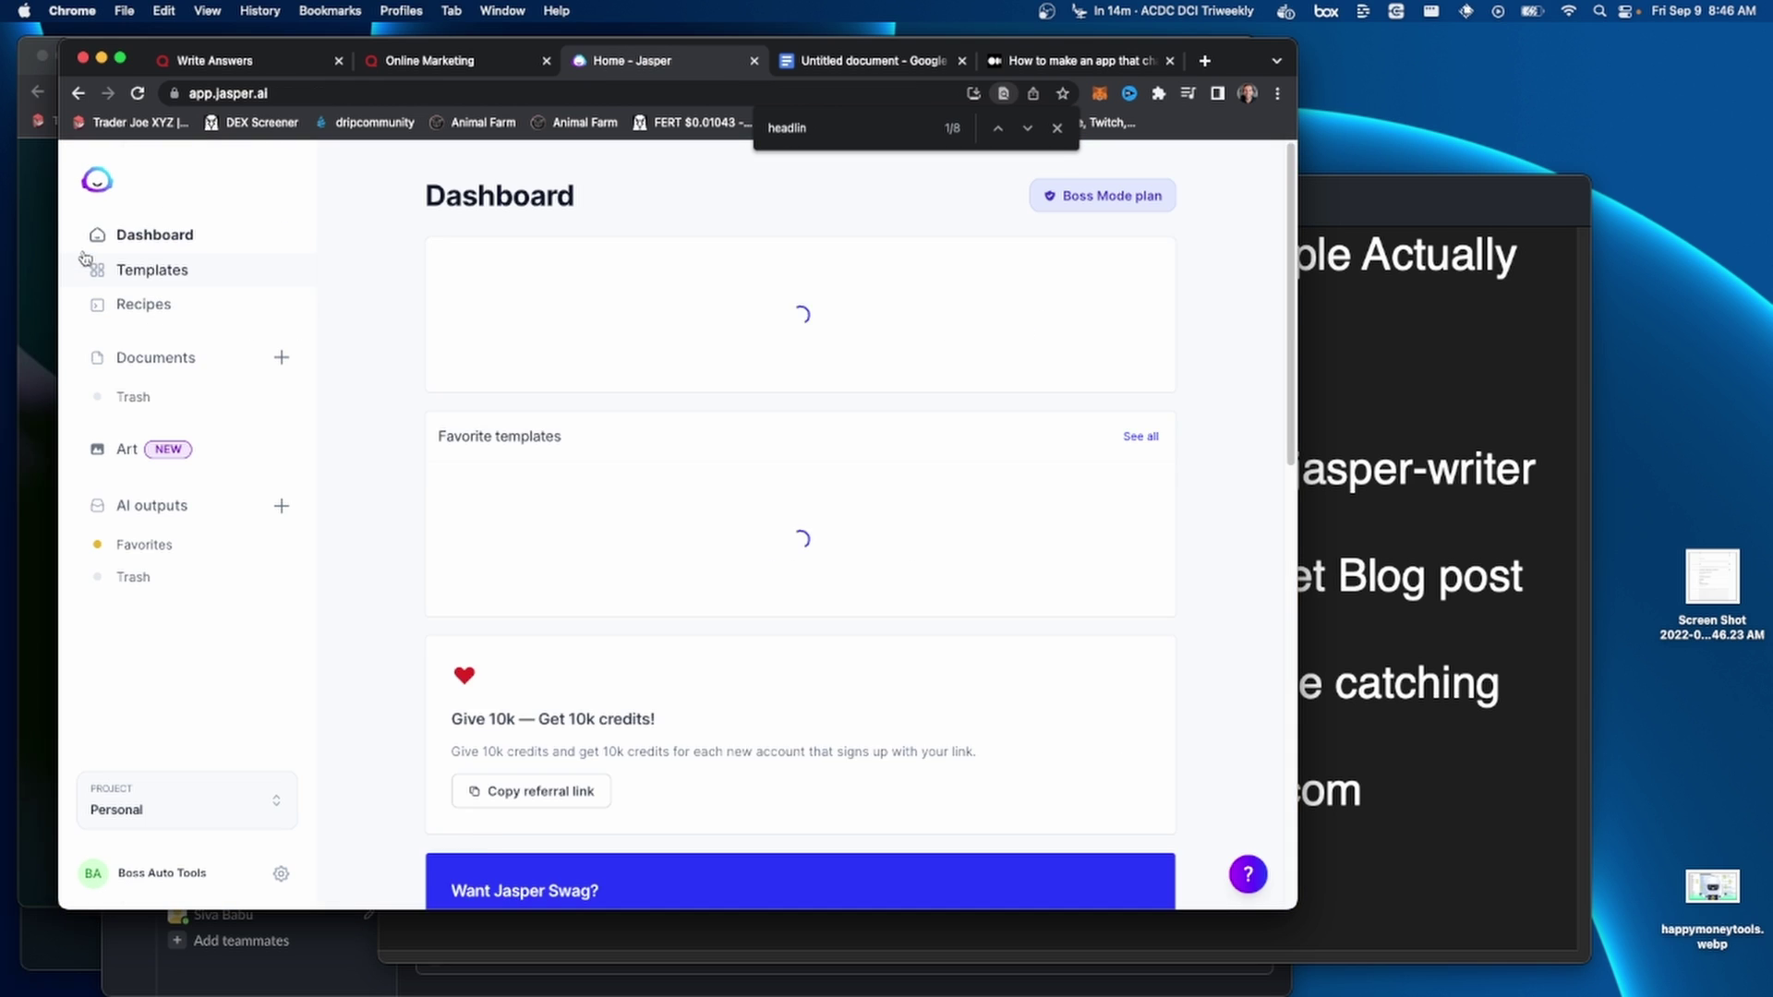
pyautogui.click(129, 450)
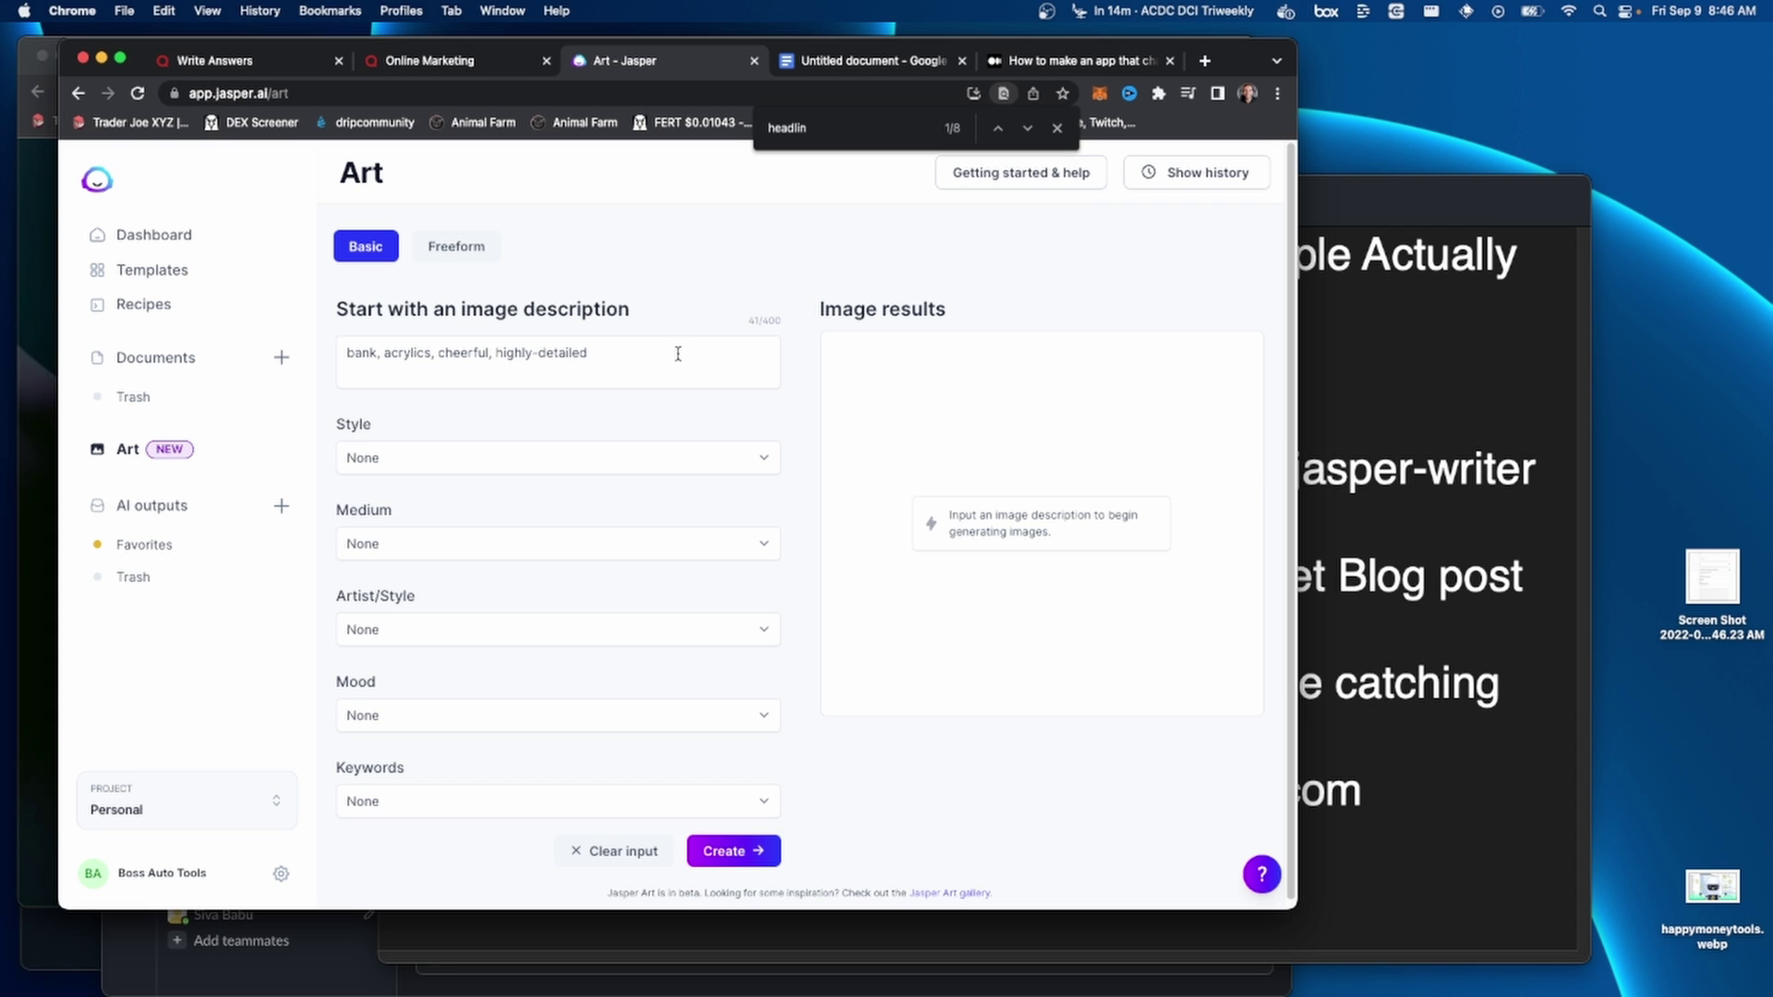
pyautogui.click(1366, 551)
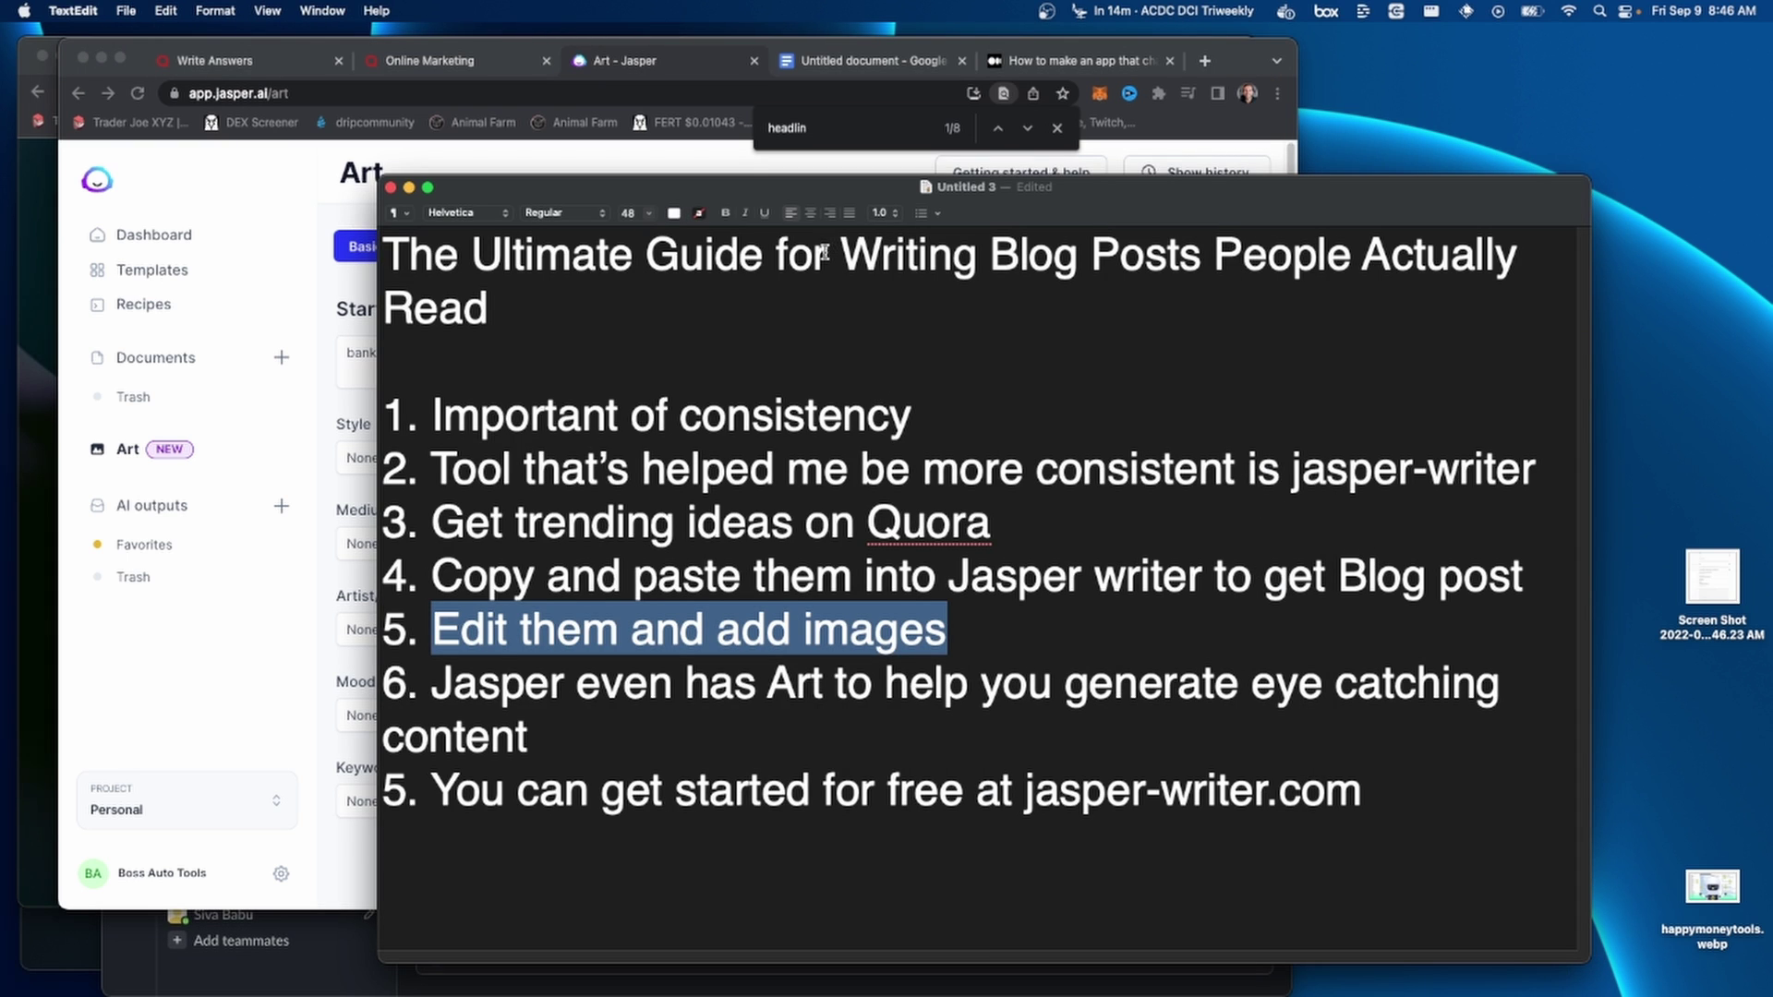
pyautogui.click(276, 466)
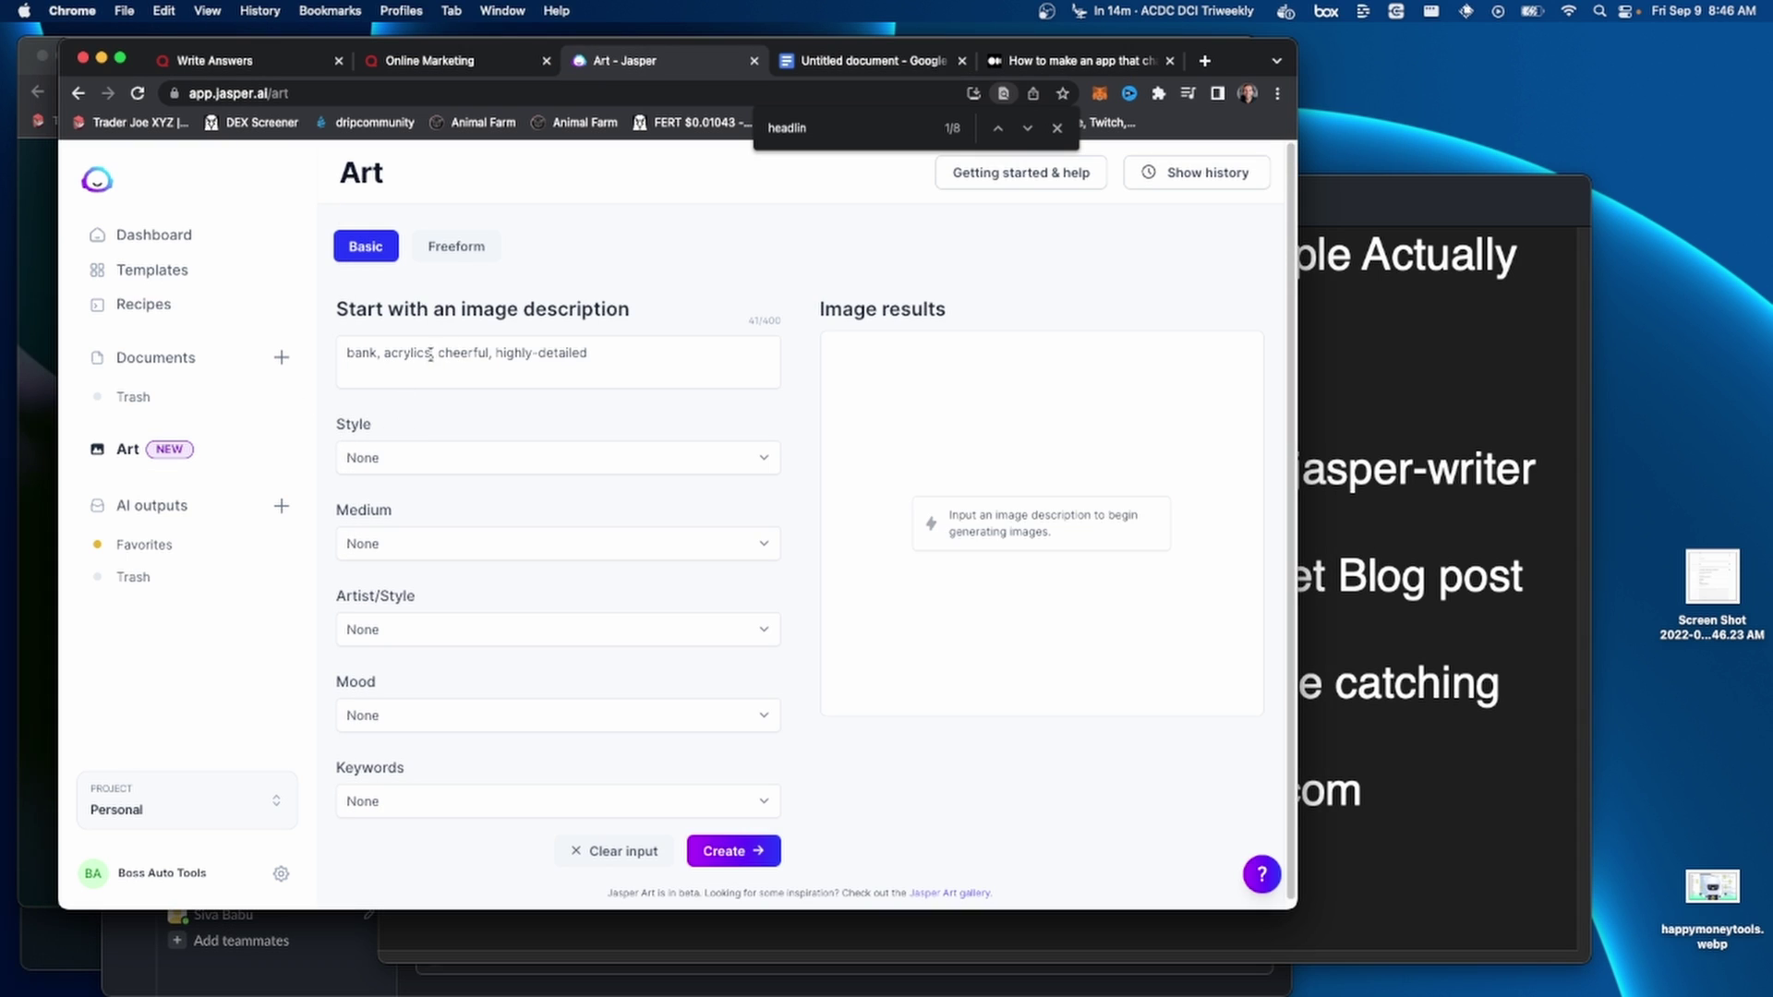
# - Generate art from the image description "writing a blog post, cheerful, highly-detailed"
pyautogui.moveTo(427, 353); pyautogui.dragTo(277, 358)
pyautogui.write('writing a b')
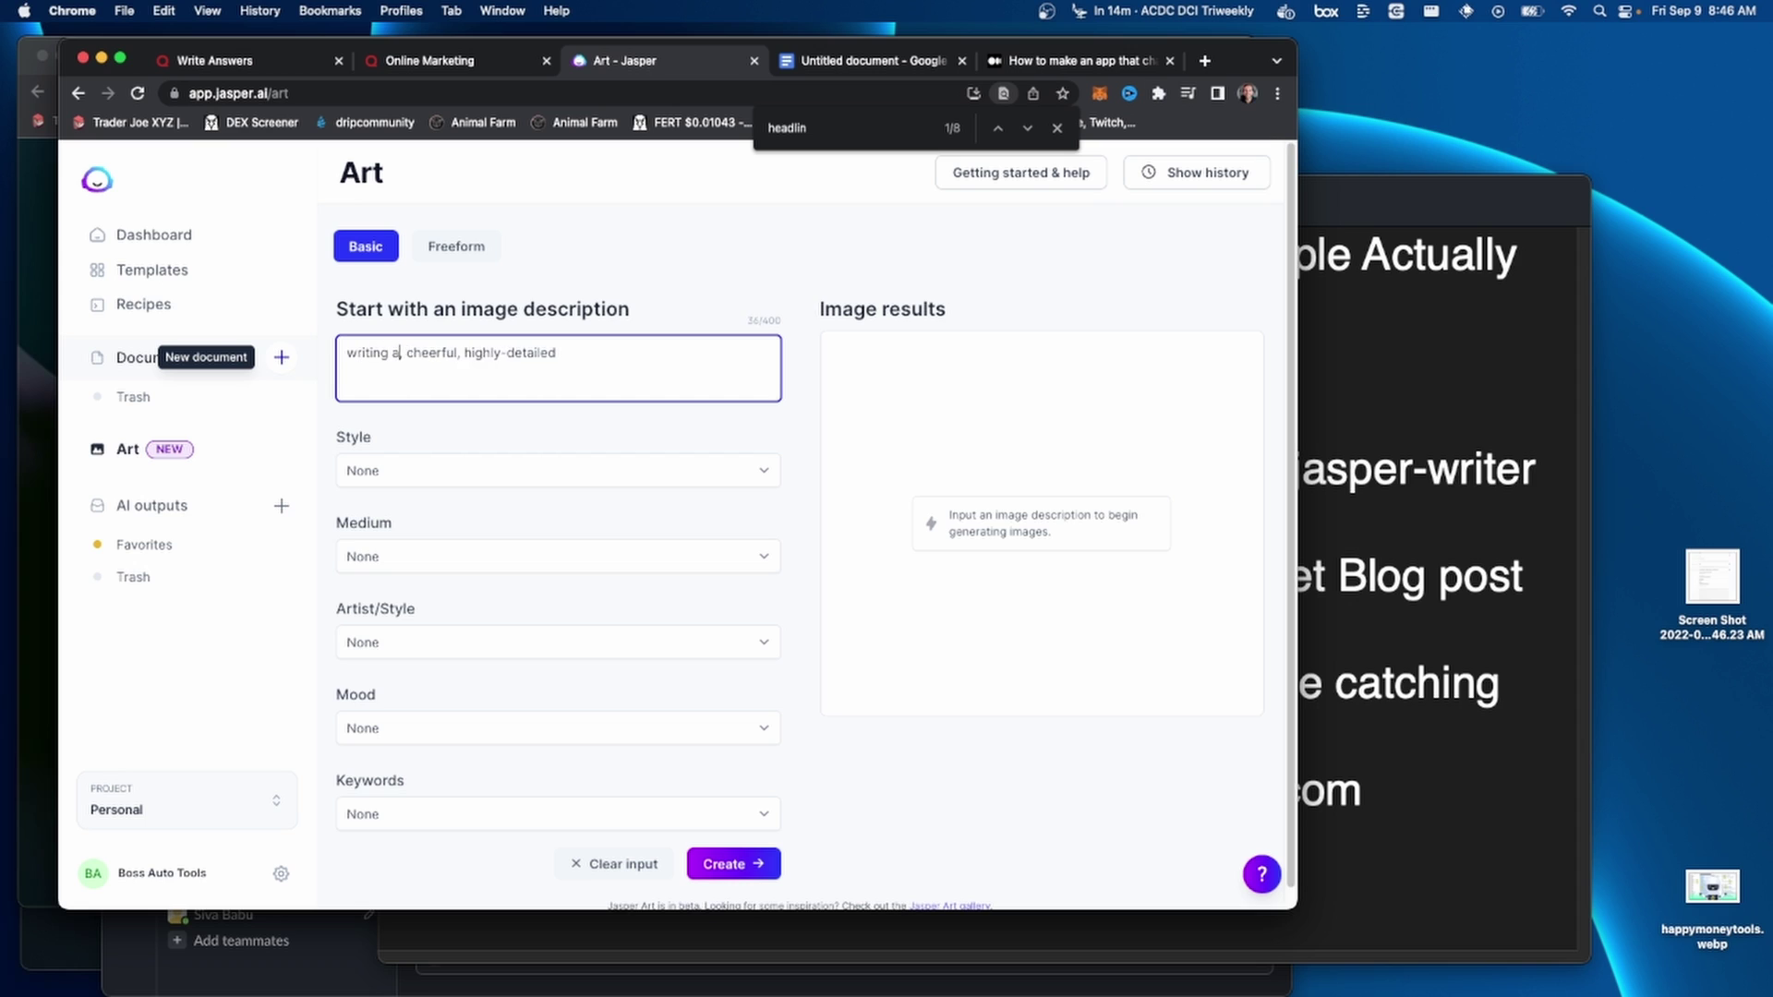
pyautogui.write('log post')
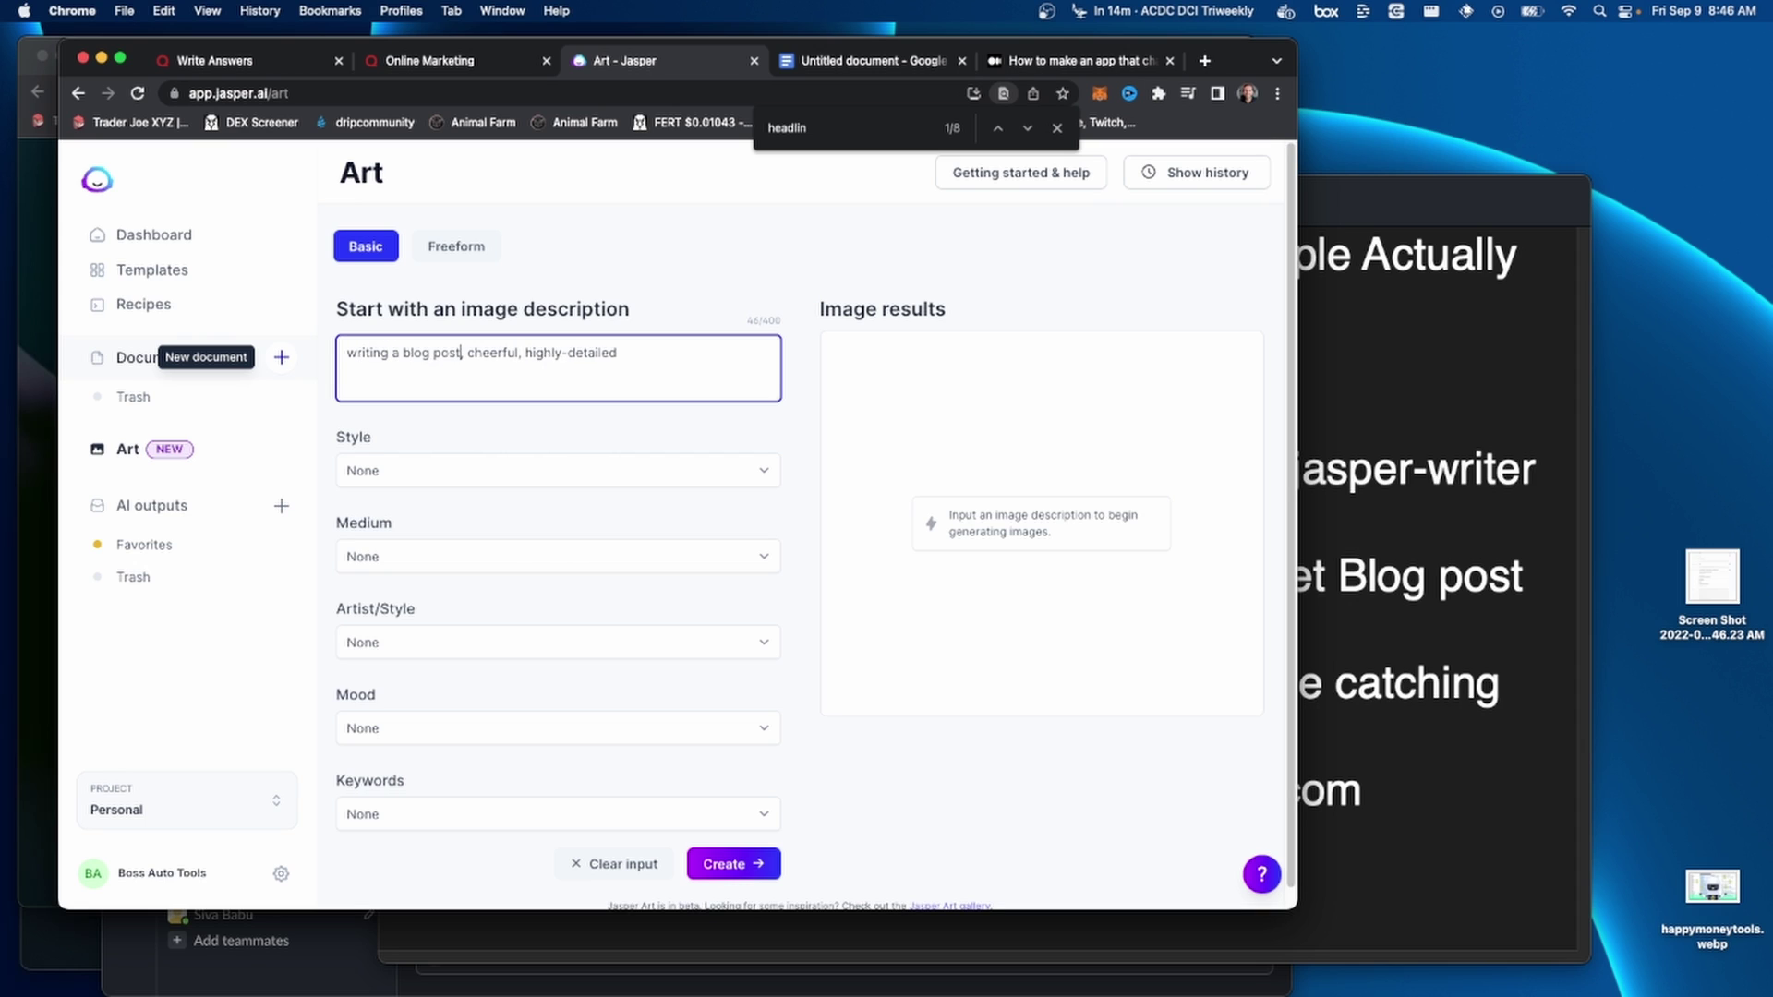
pyautogui.doubleClick(498, 352)
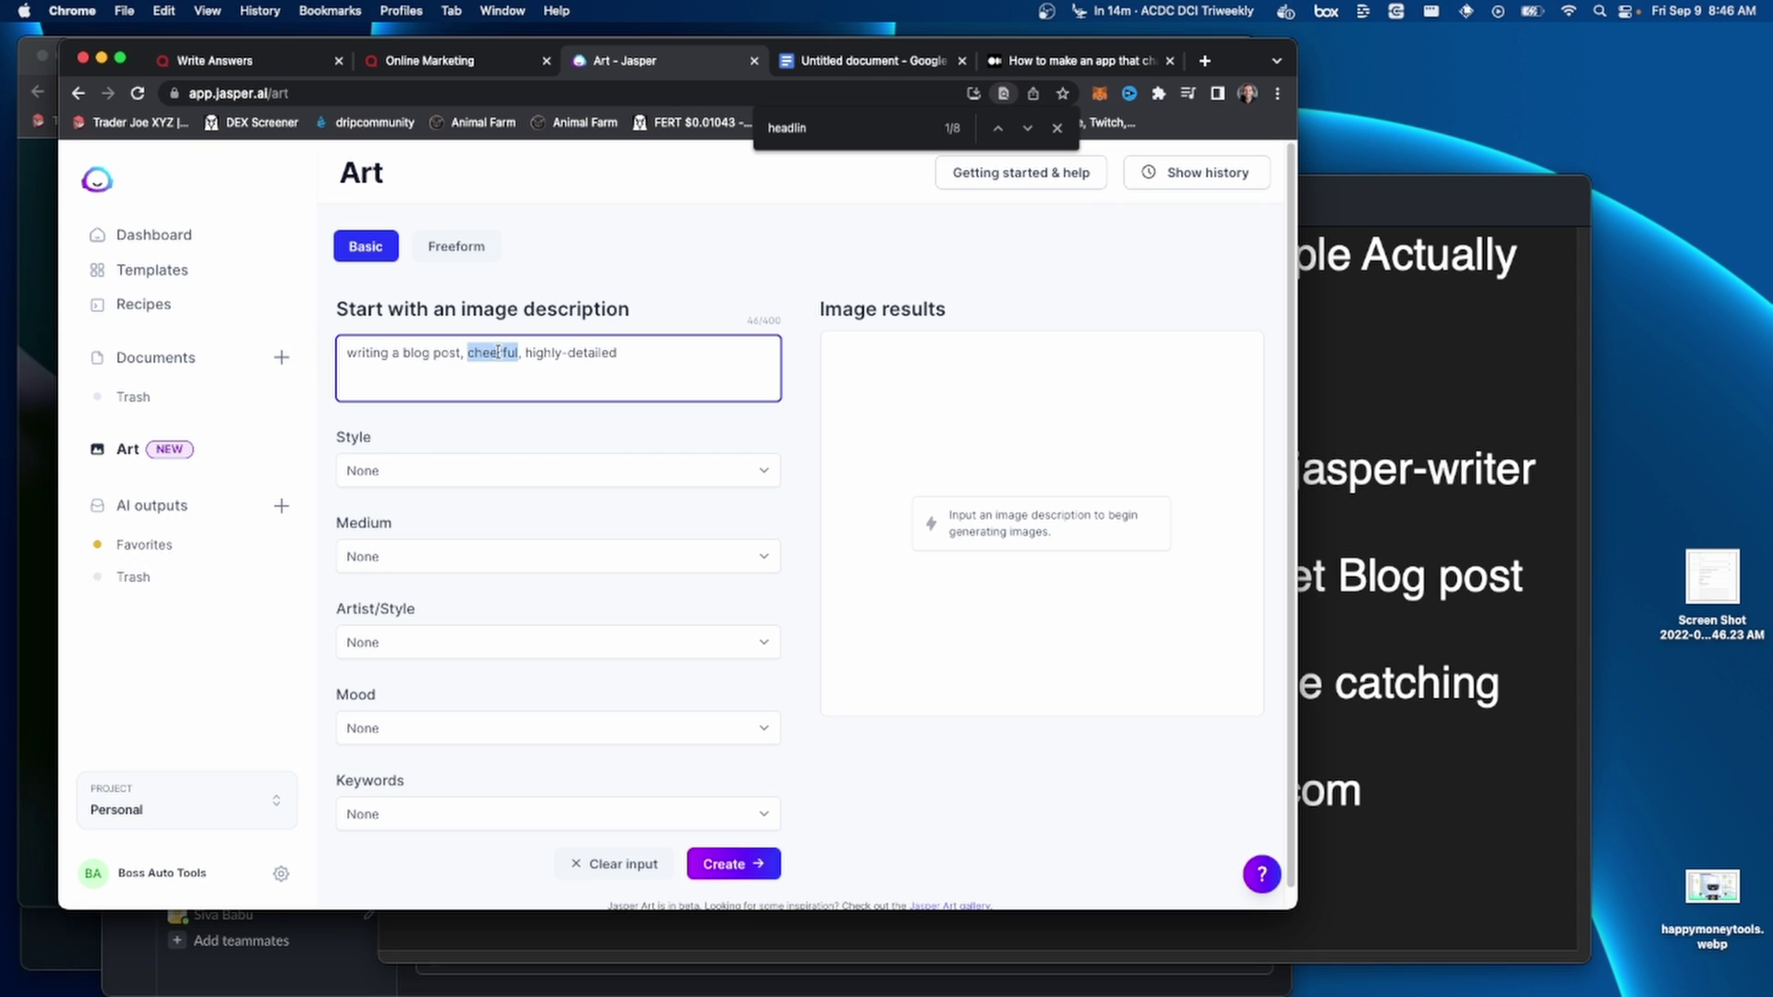
pyautogui.click(733, 863)
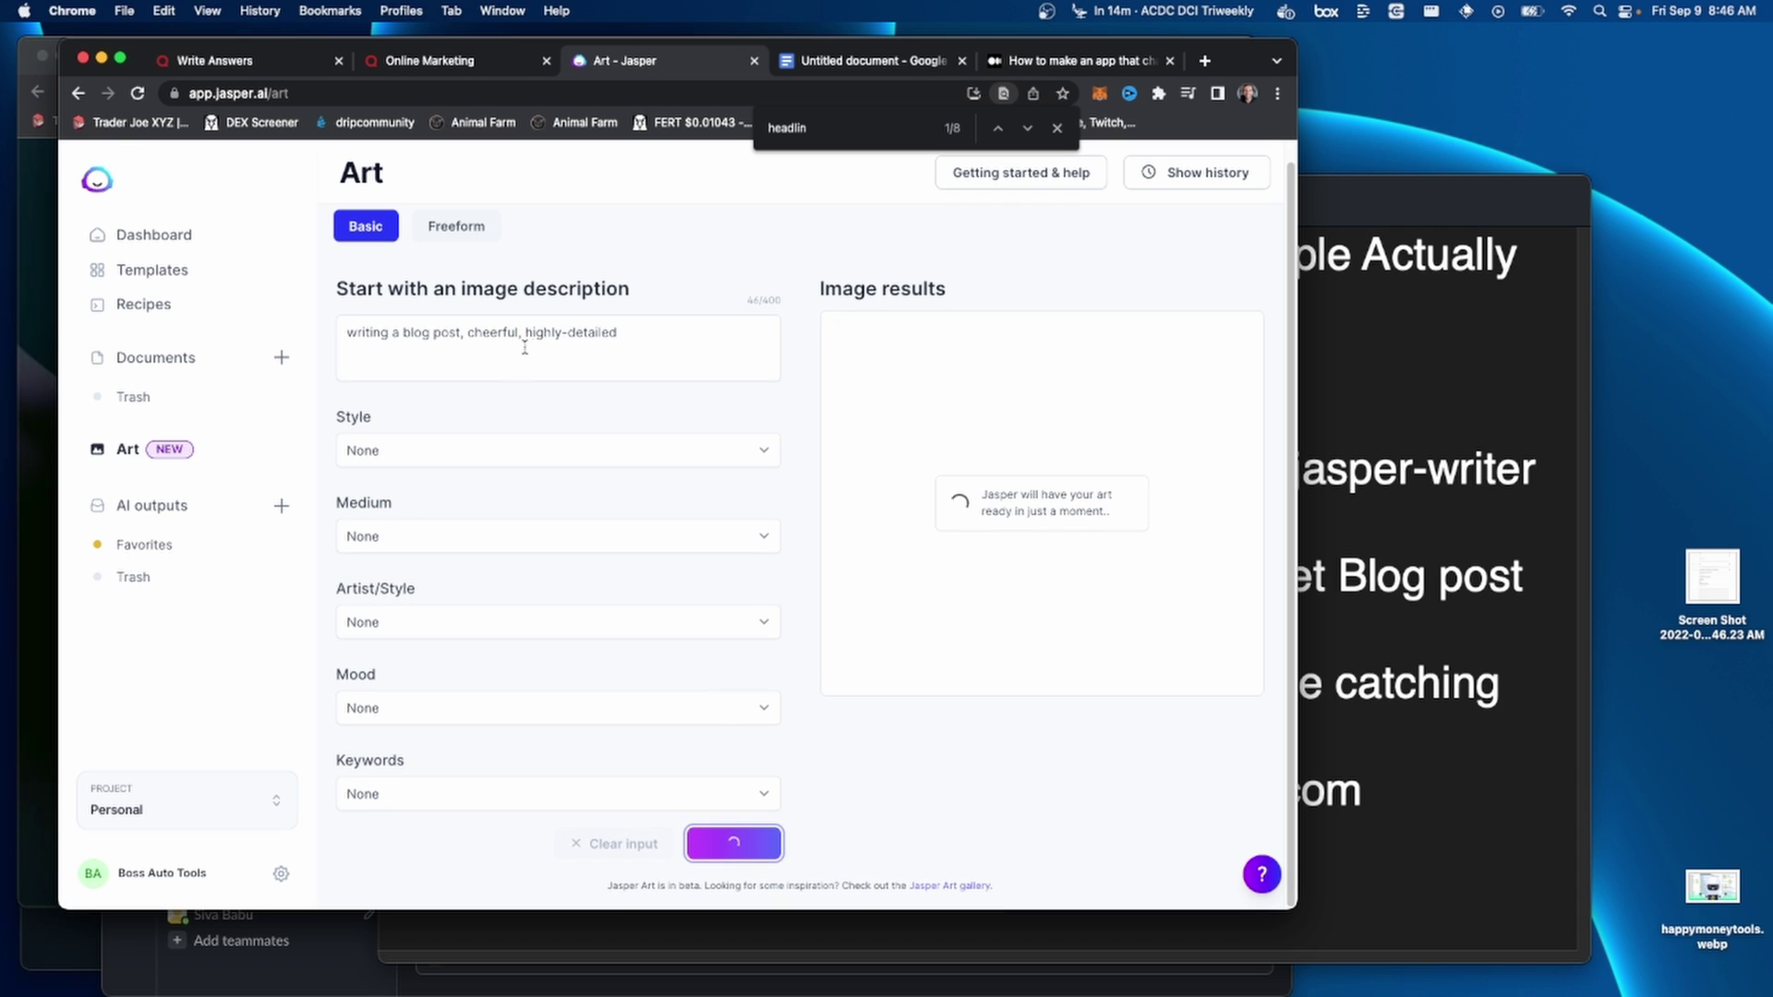
# - Generate another set of images from the same description and download the one showing a laptop with a coffee cup
pyautogui.doubleClick(492, 331)
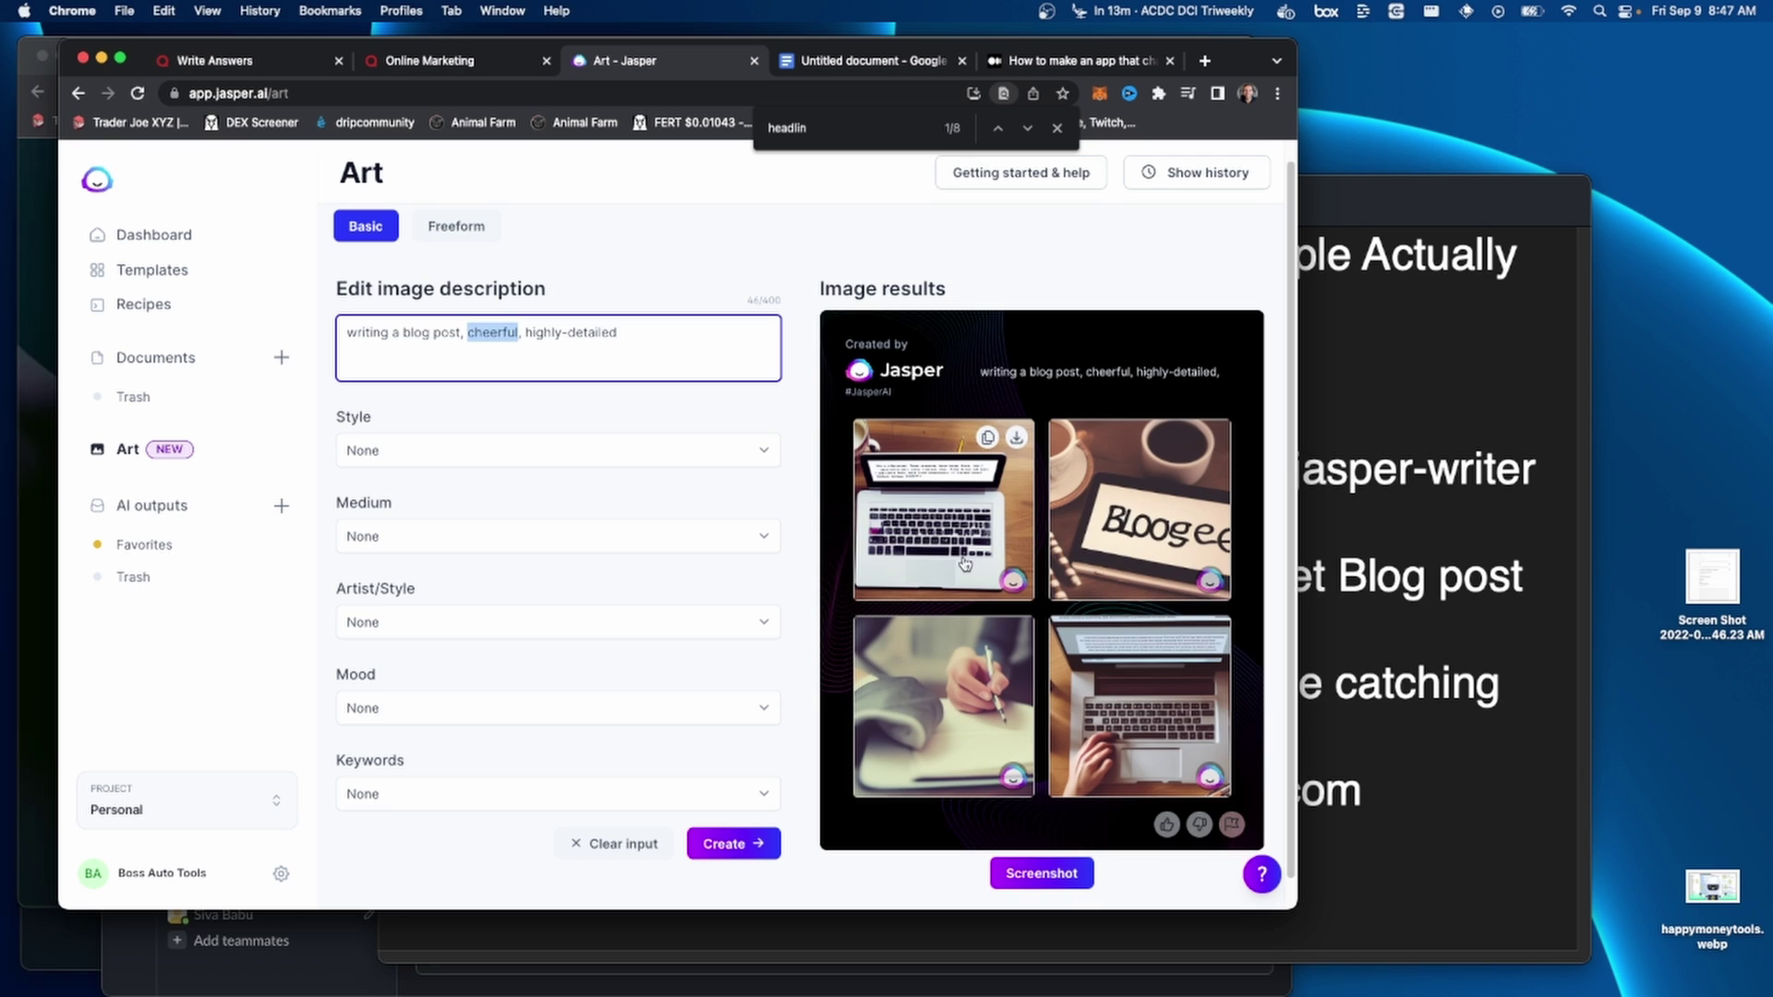
pyautogui.click(721, 846)
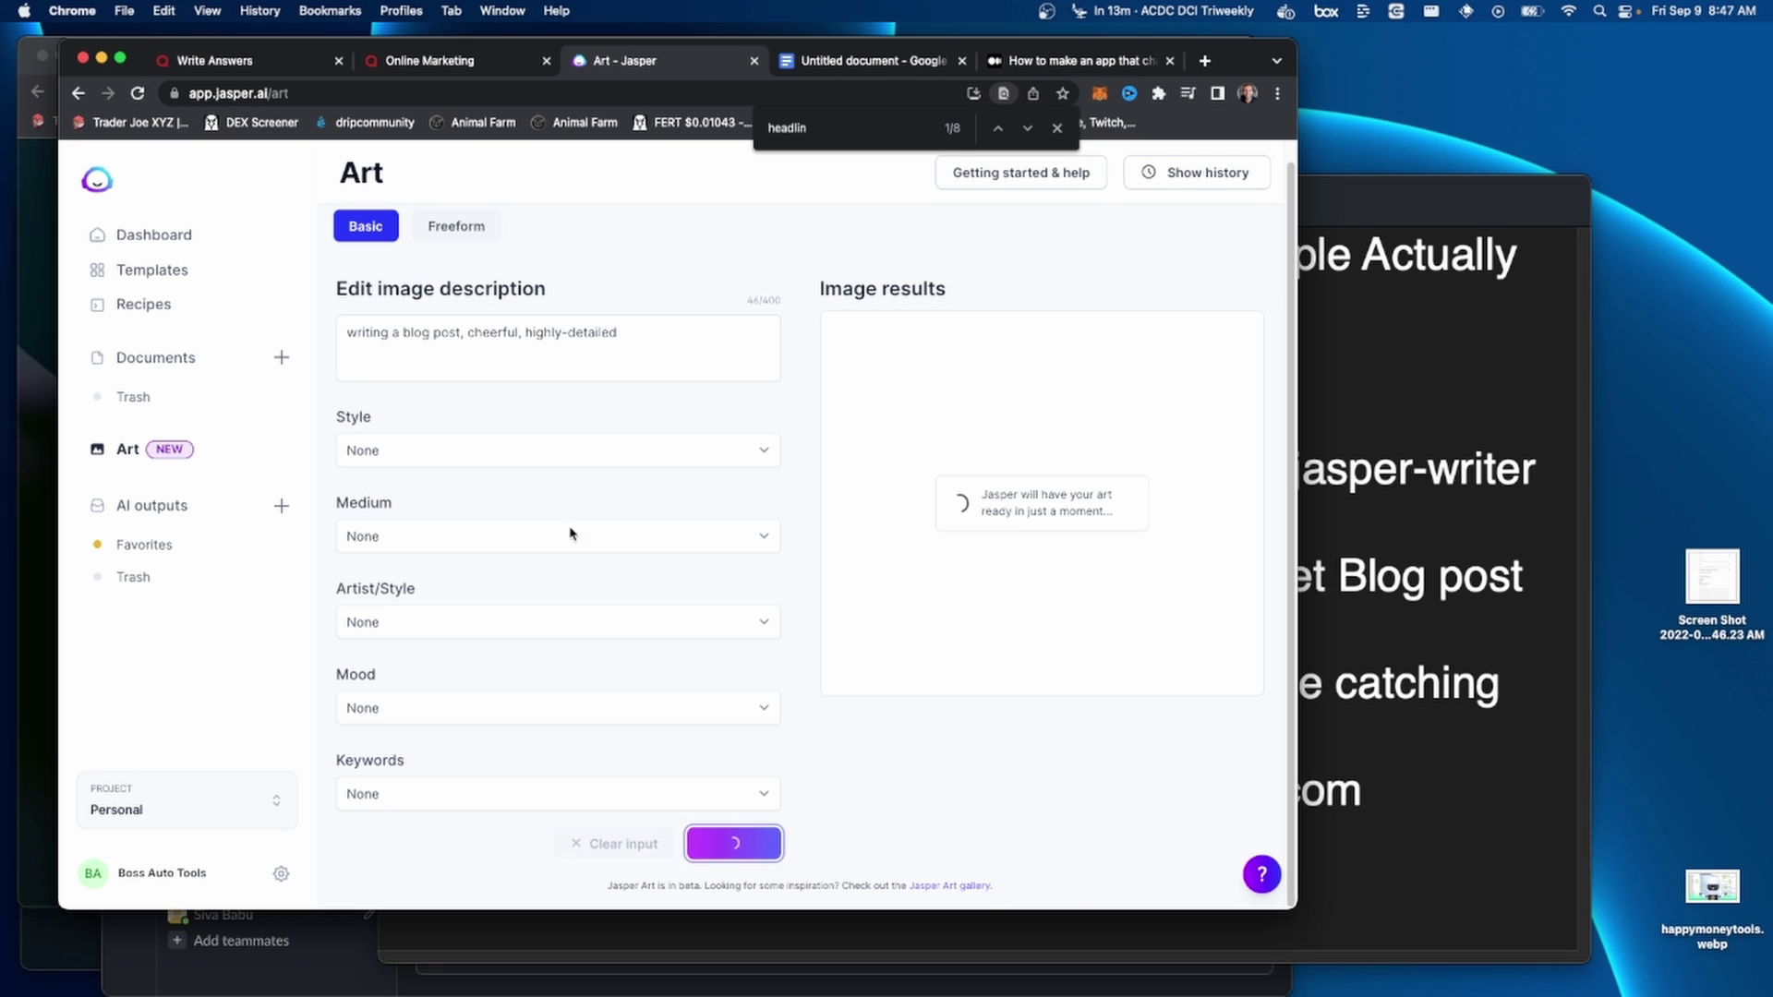
pyautogui.click(582, 451)
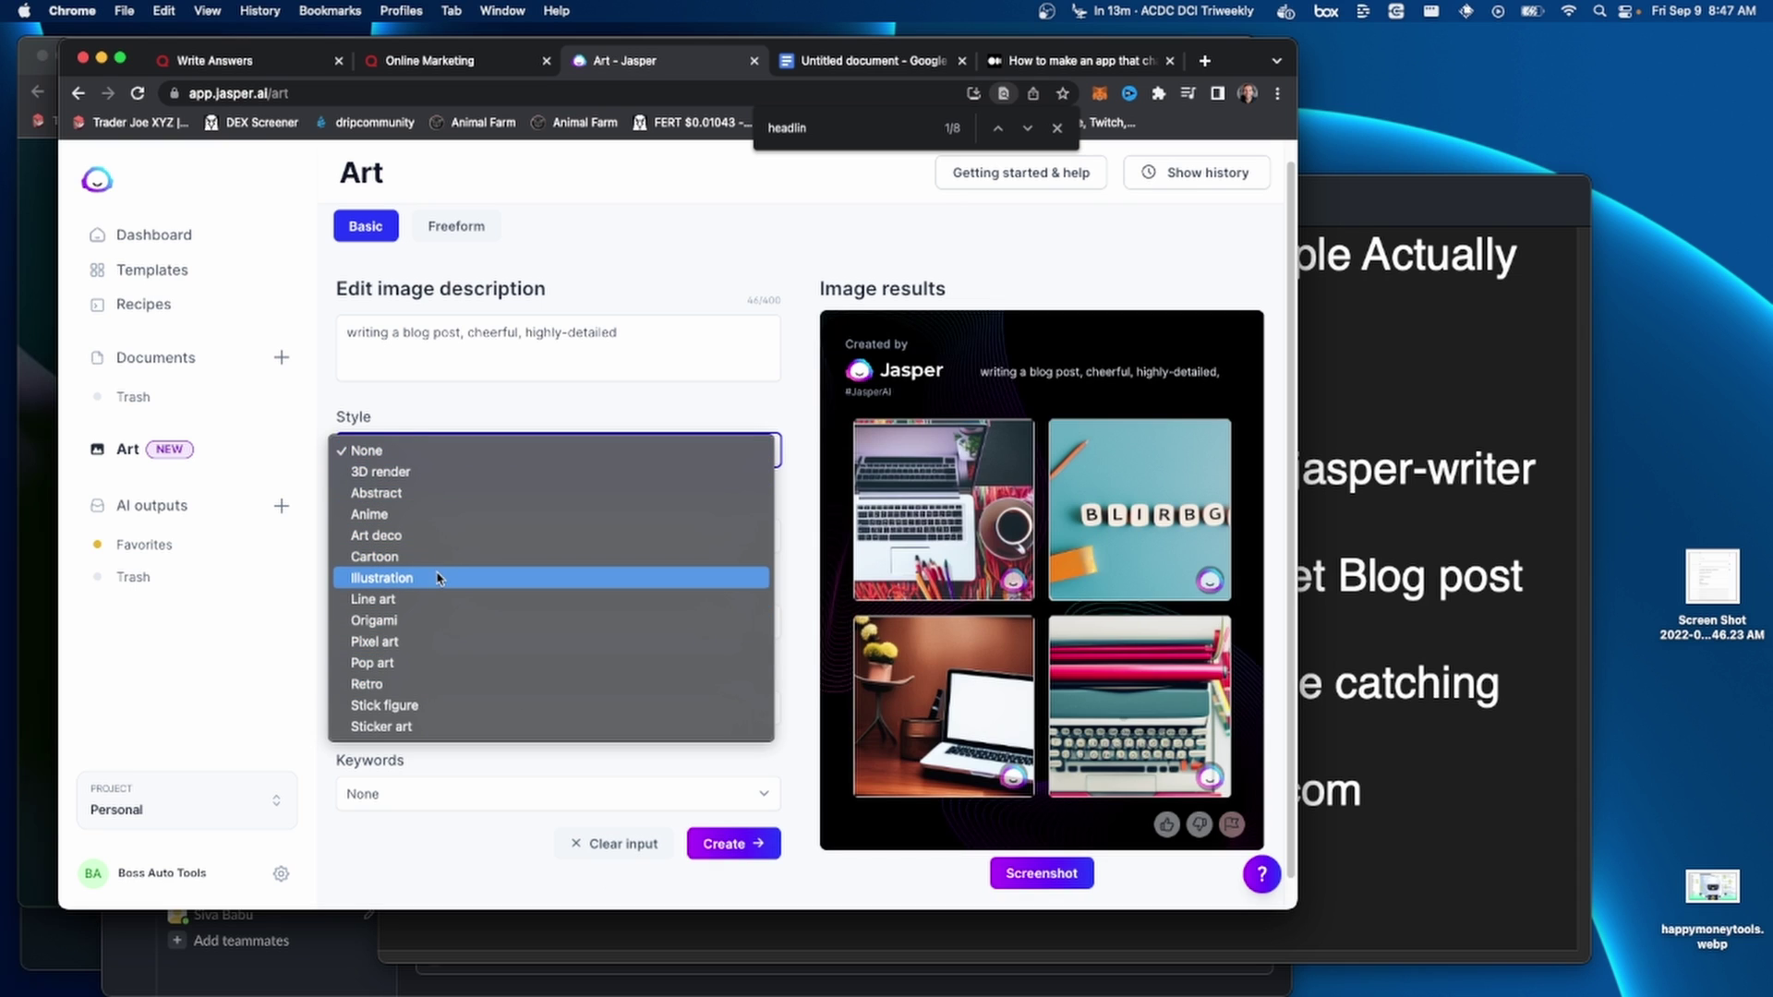
pyautogui.click(811, 387)
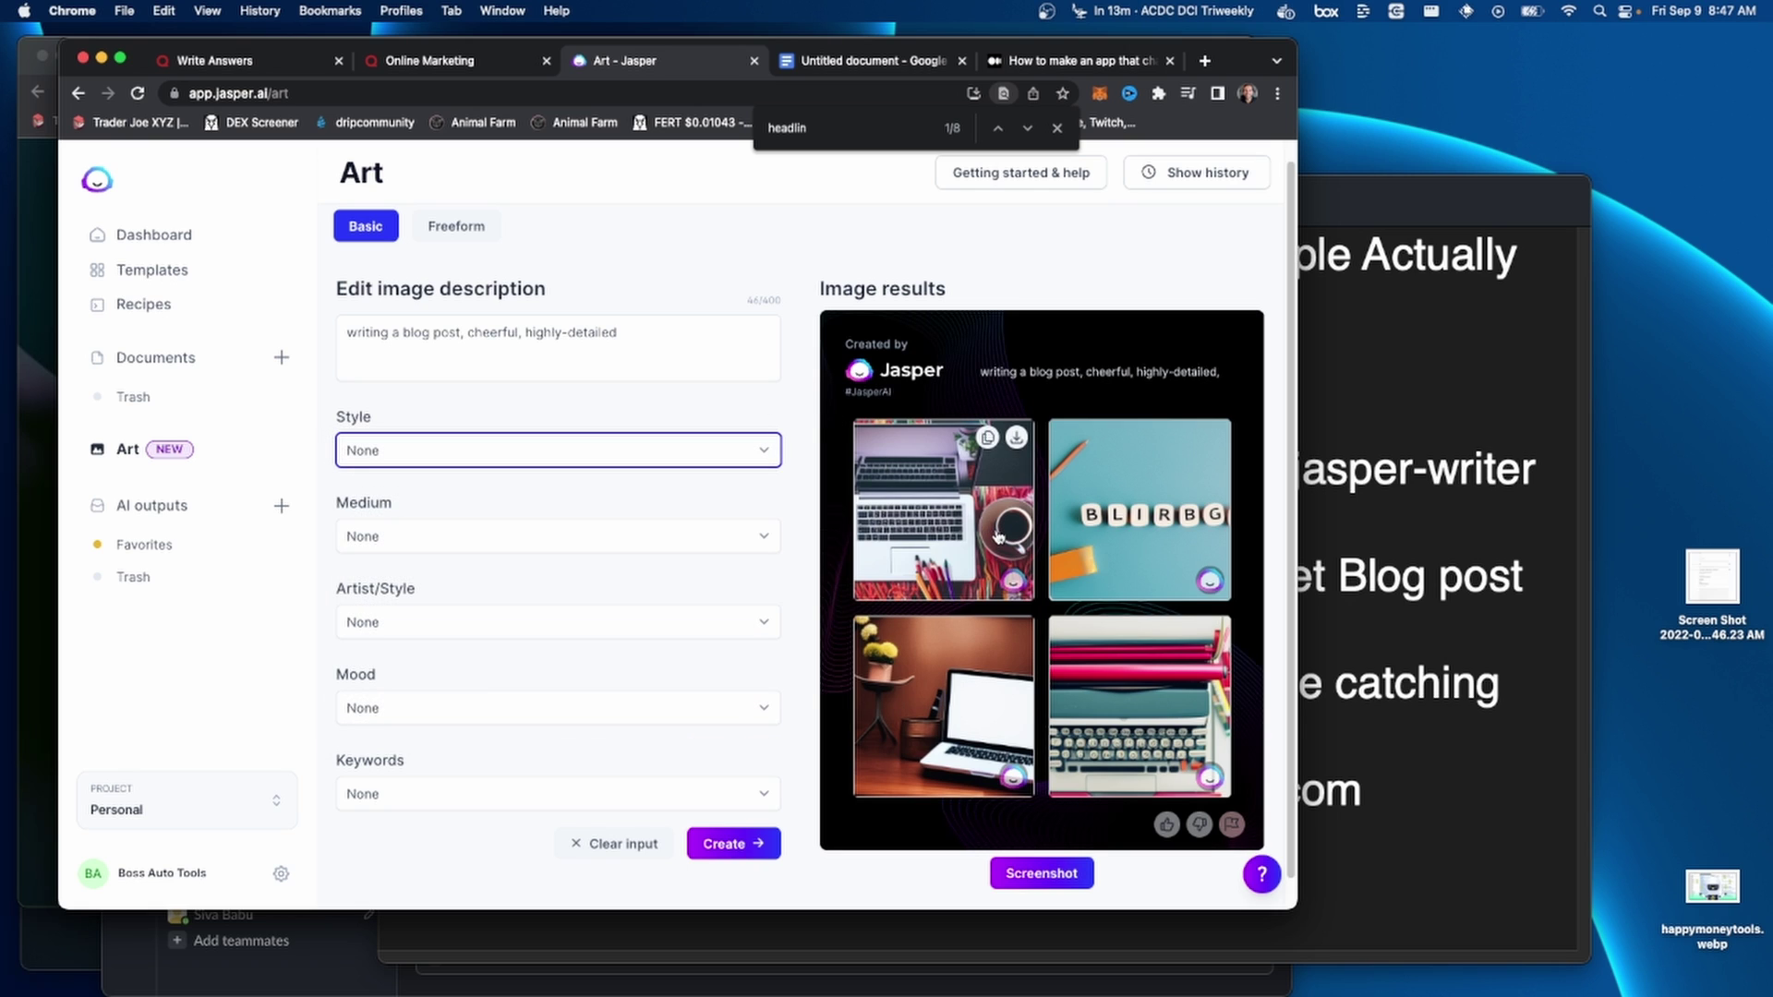
pyautogui.click(1017, 438)
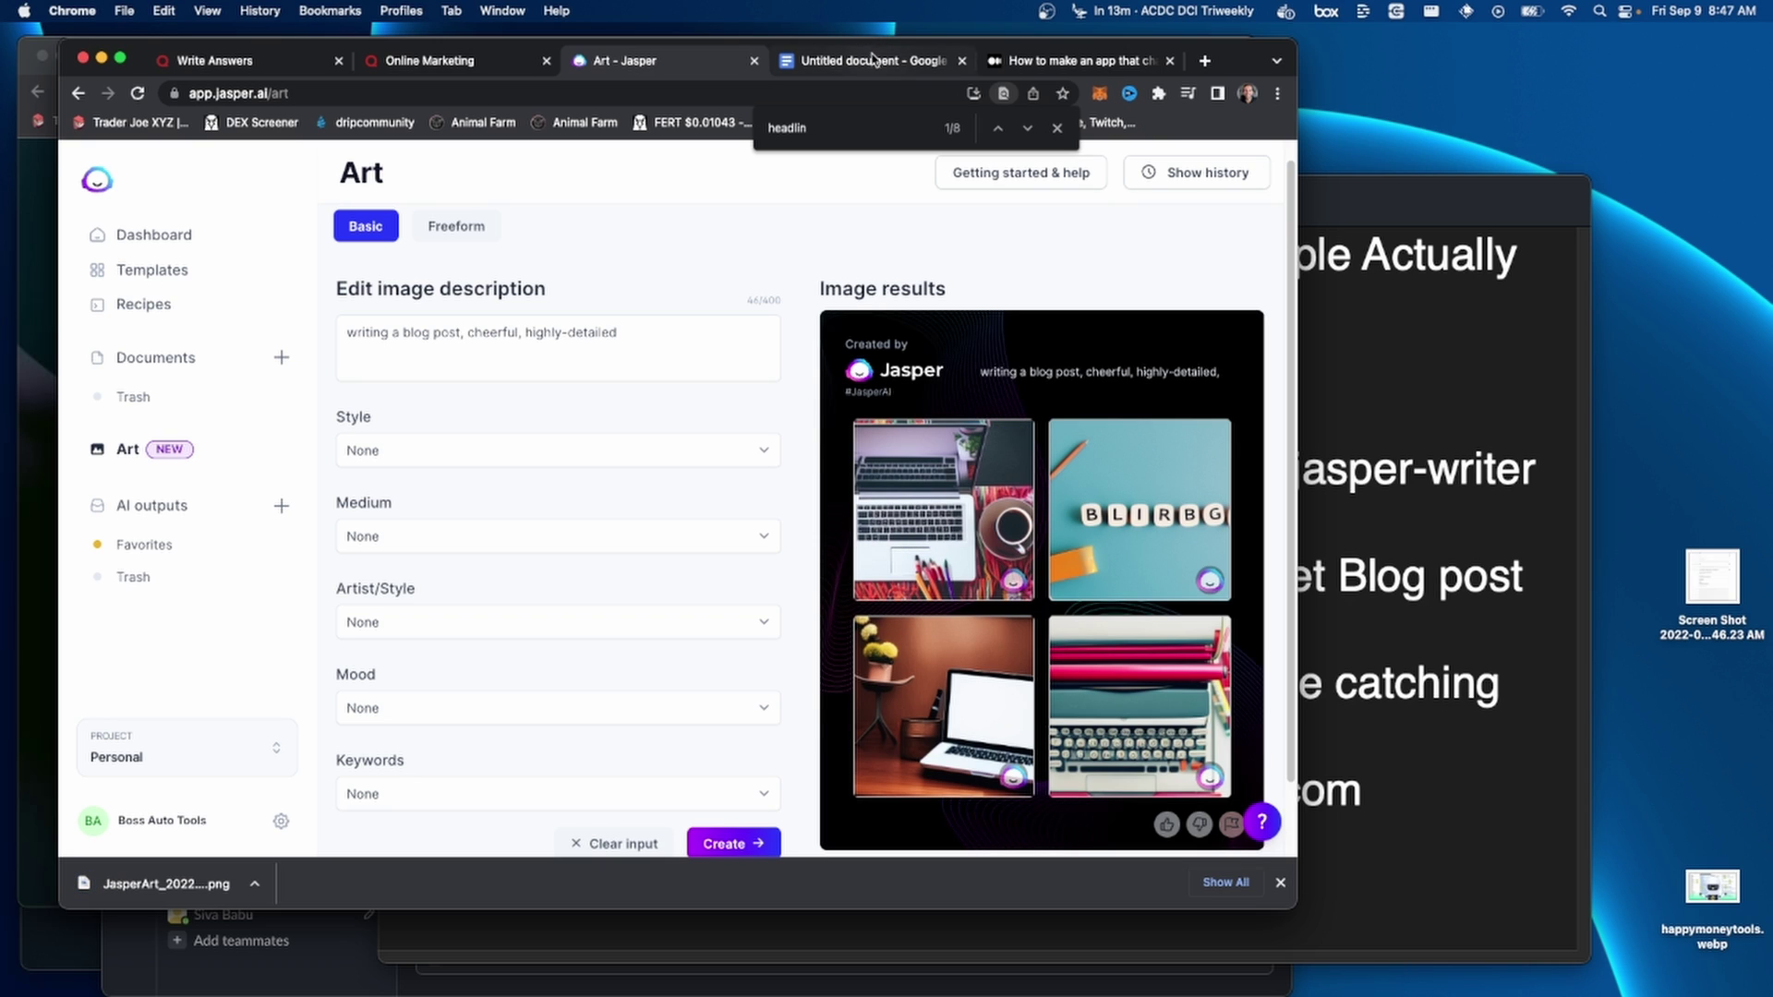
# - Go back to the published Medium stories and view the header image of "The Top 3 Skills Developers Need for the Next Decade"
pyautogui.click(1034, 61)
pyautogui.click(80, 94)
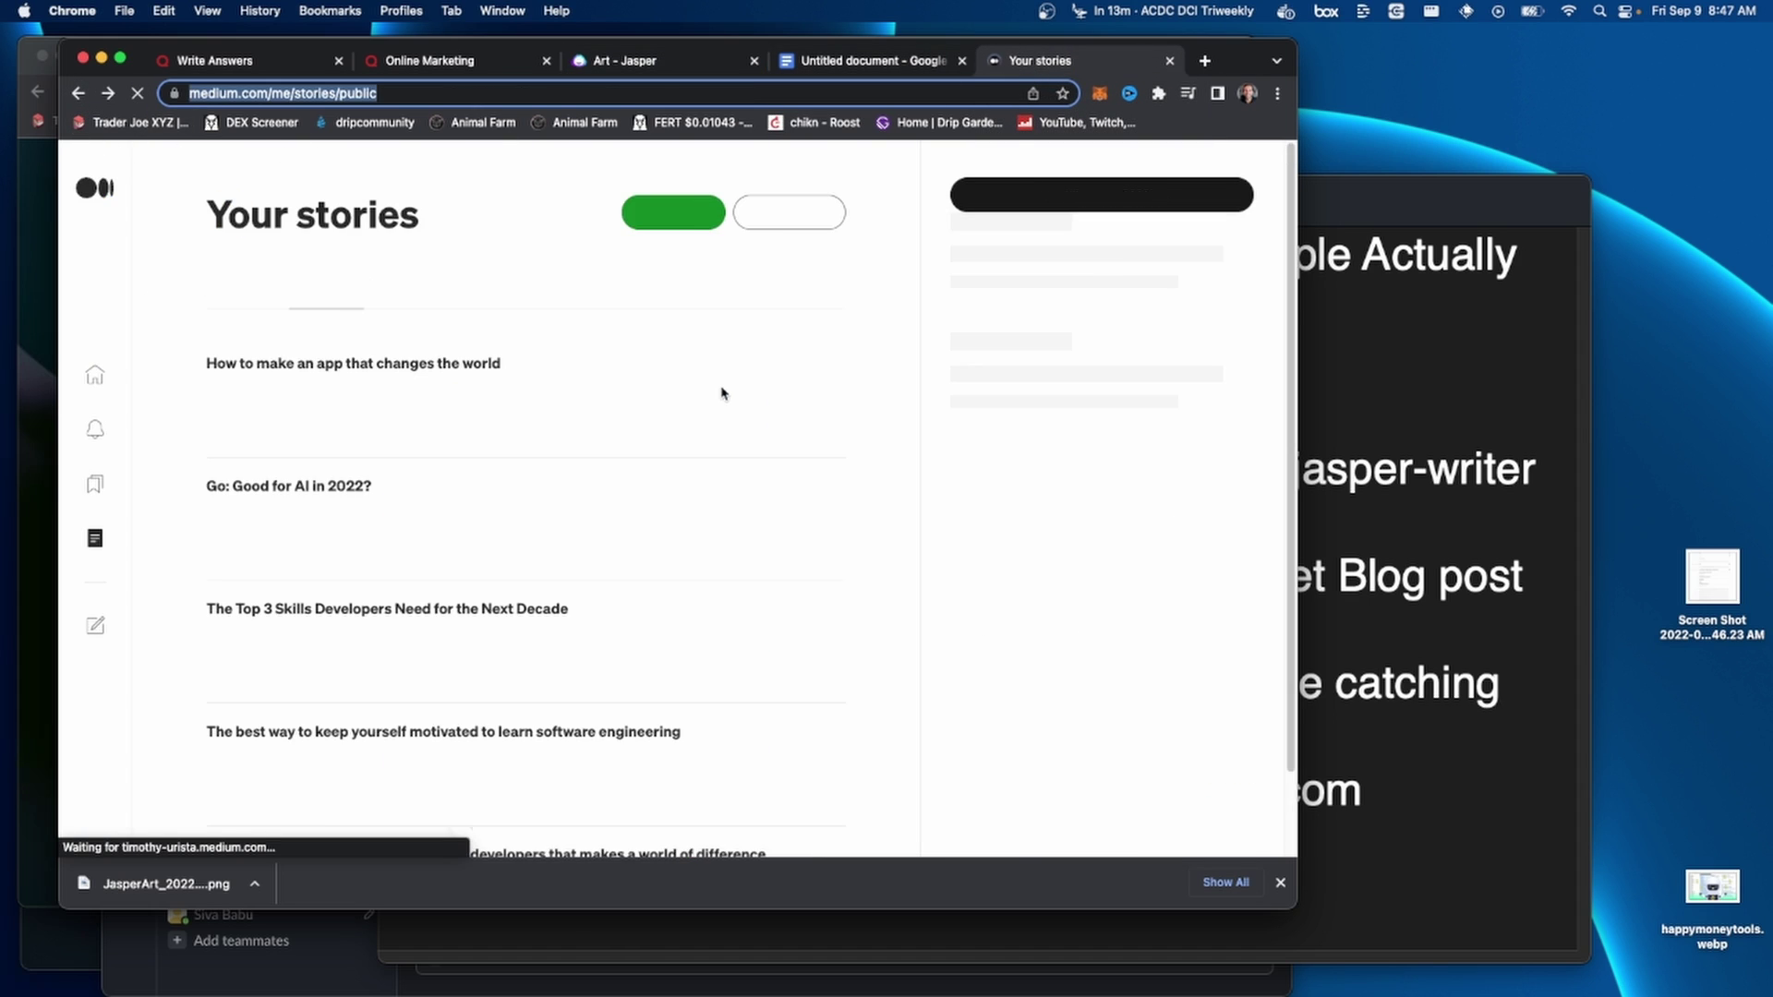
pyautogui.scroll(-2, 473, 494)
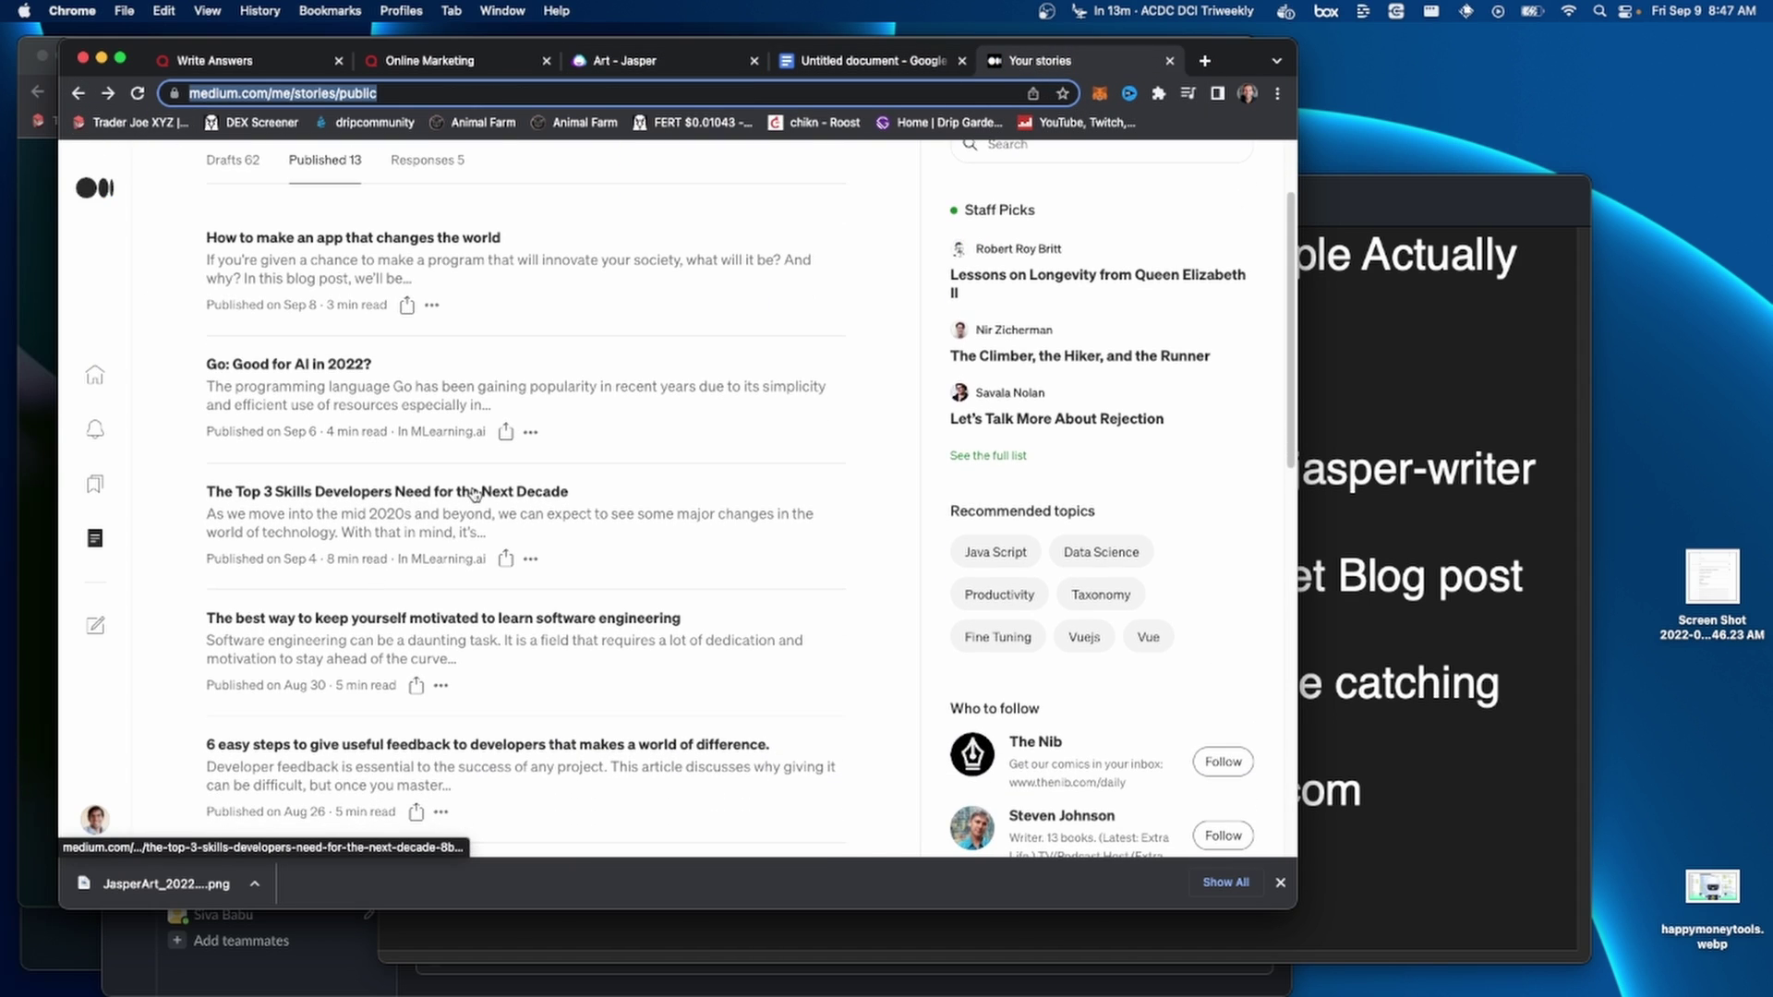
pyautogui.click(474, 494)
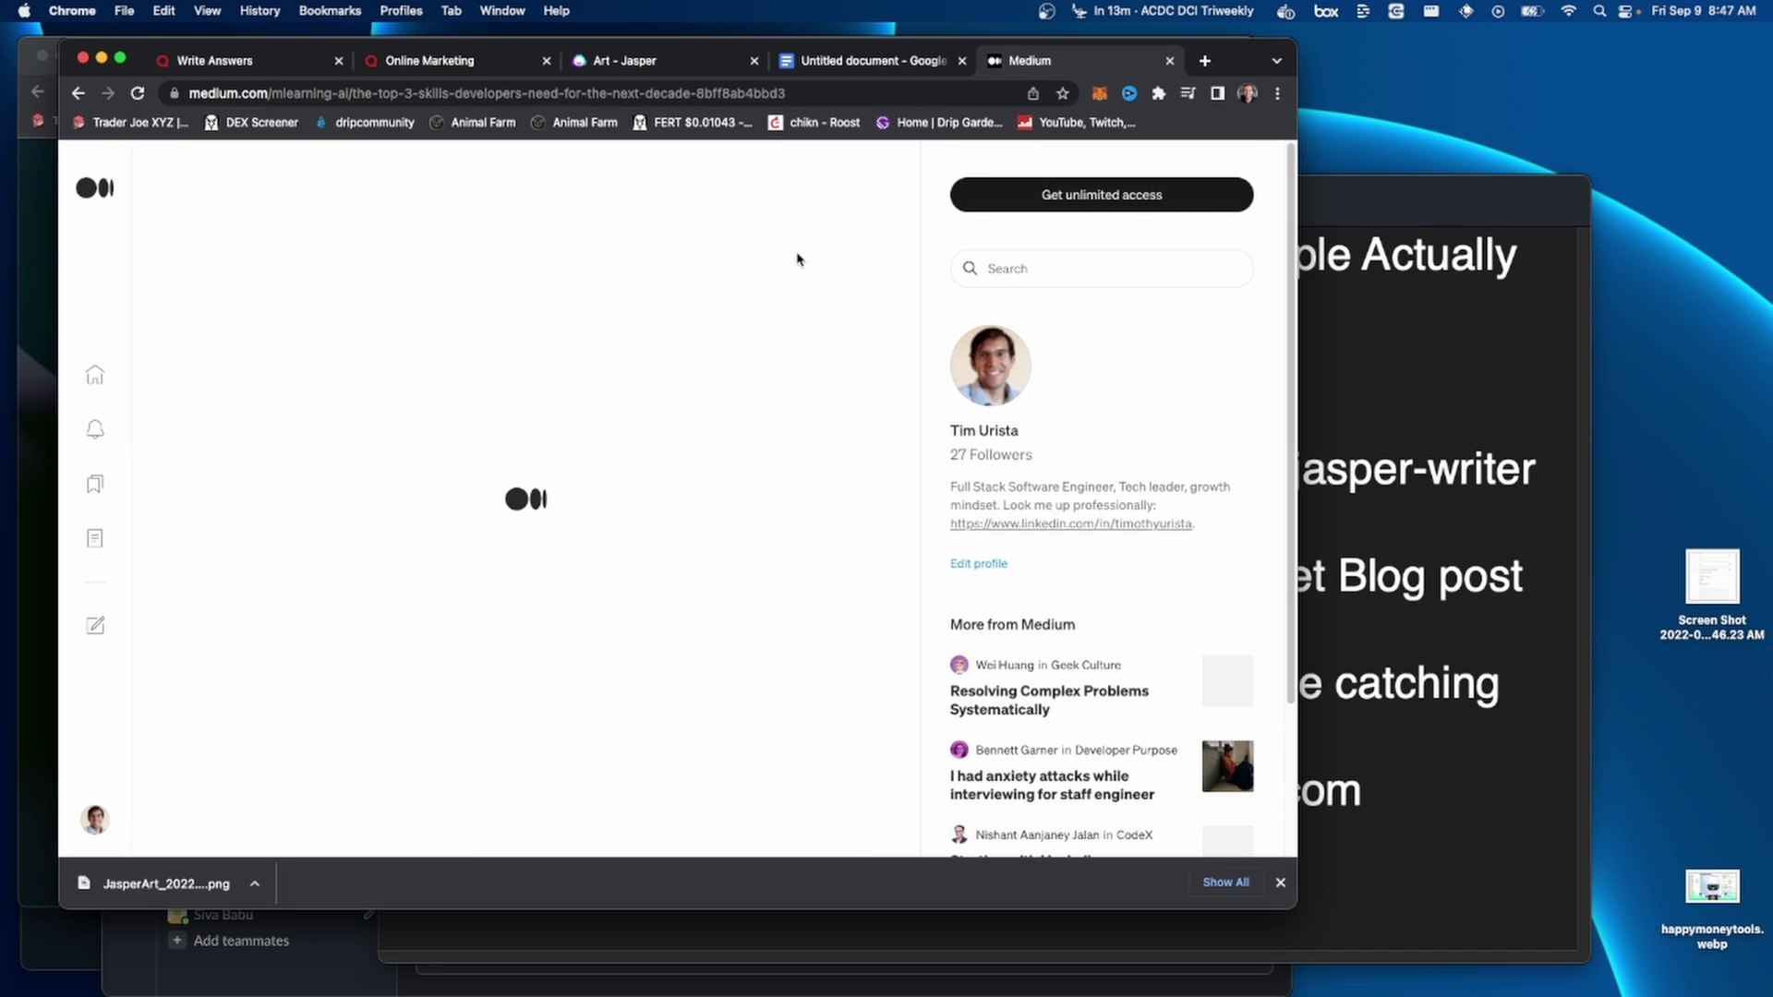
pyautogui.scroll(-3, 692, 318)
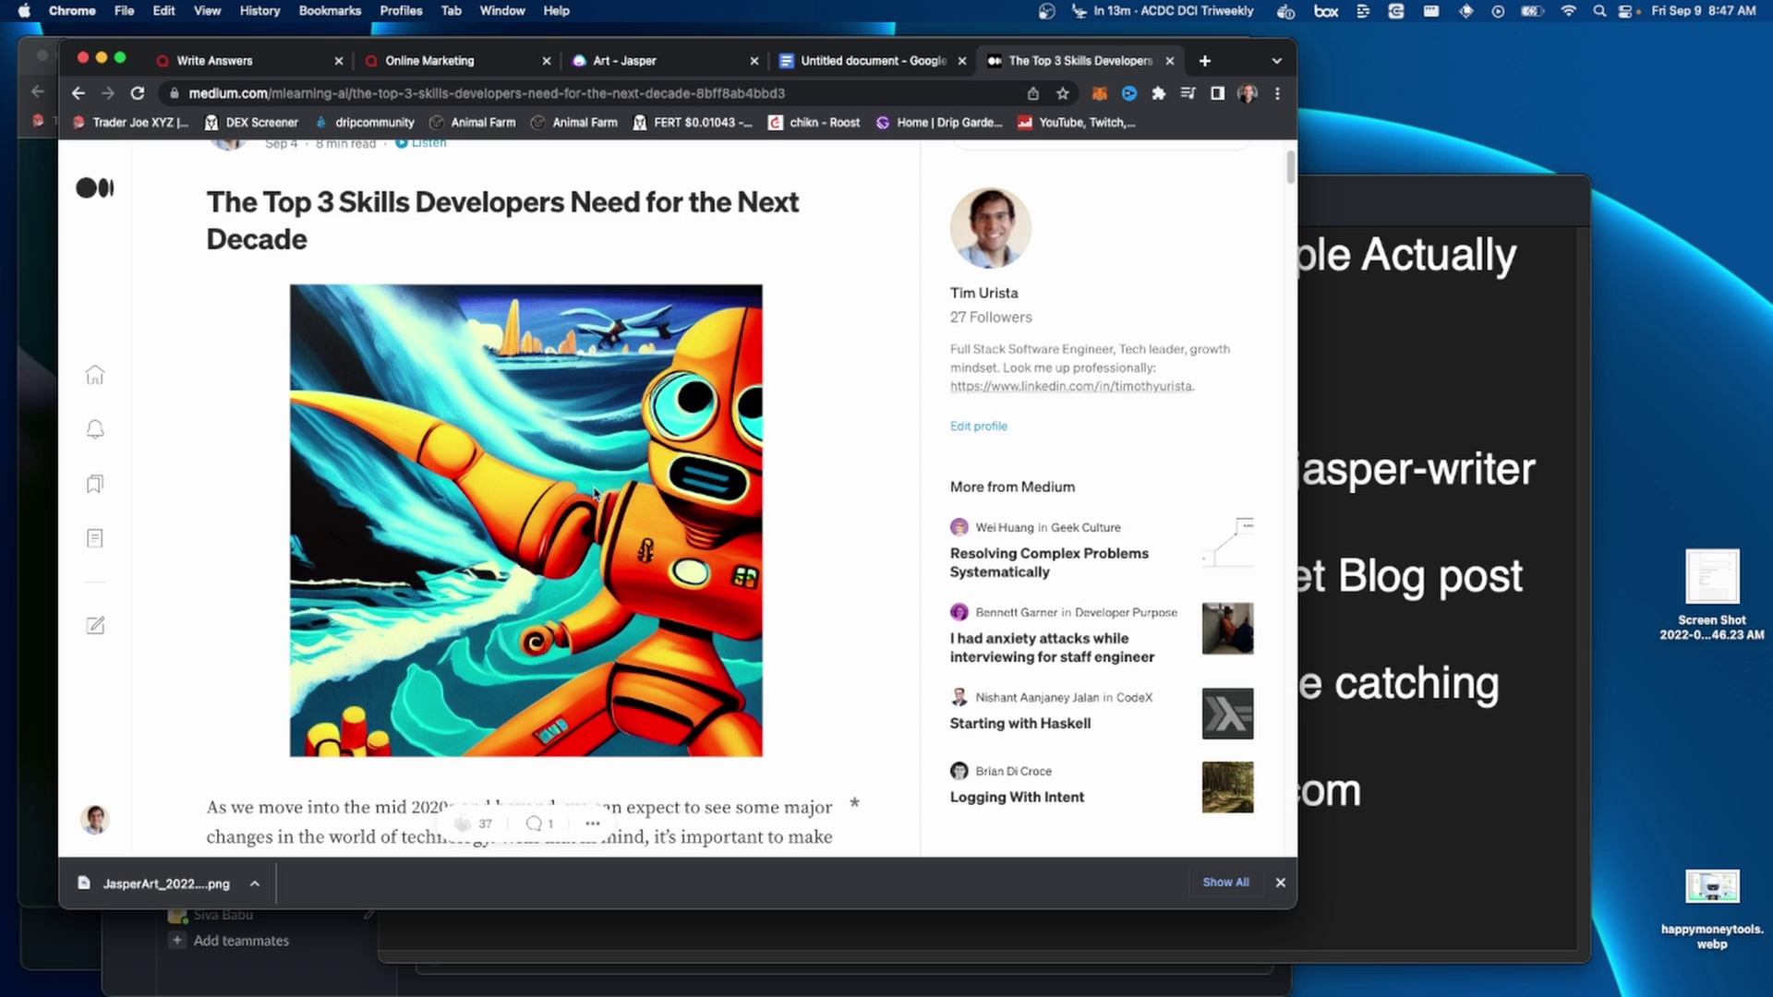
pyautogui.scroll(1, 658, 348)
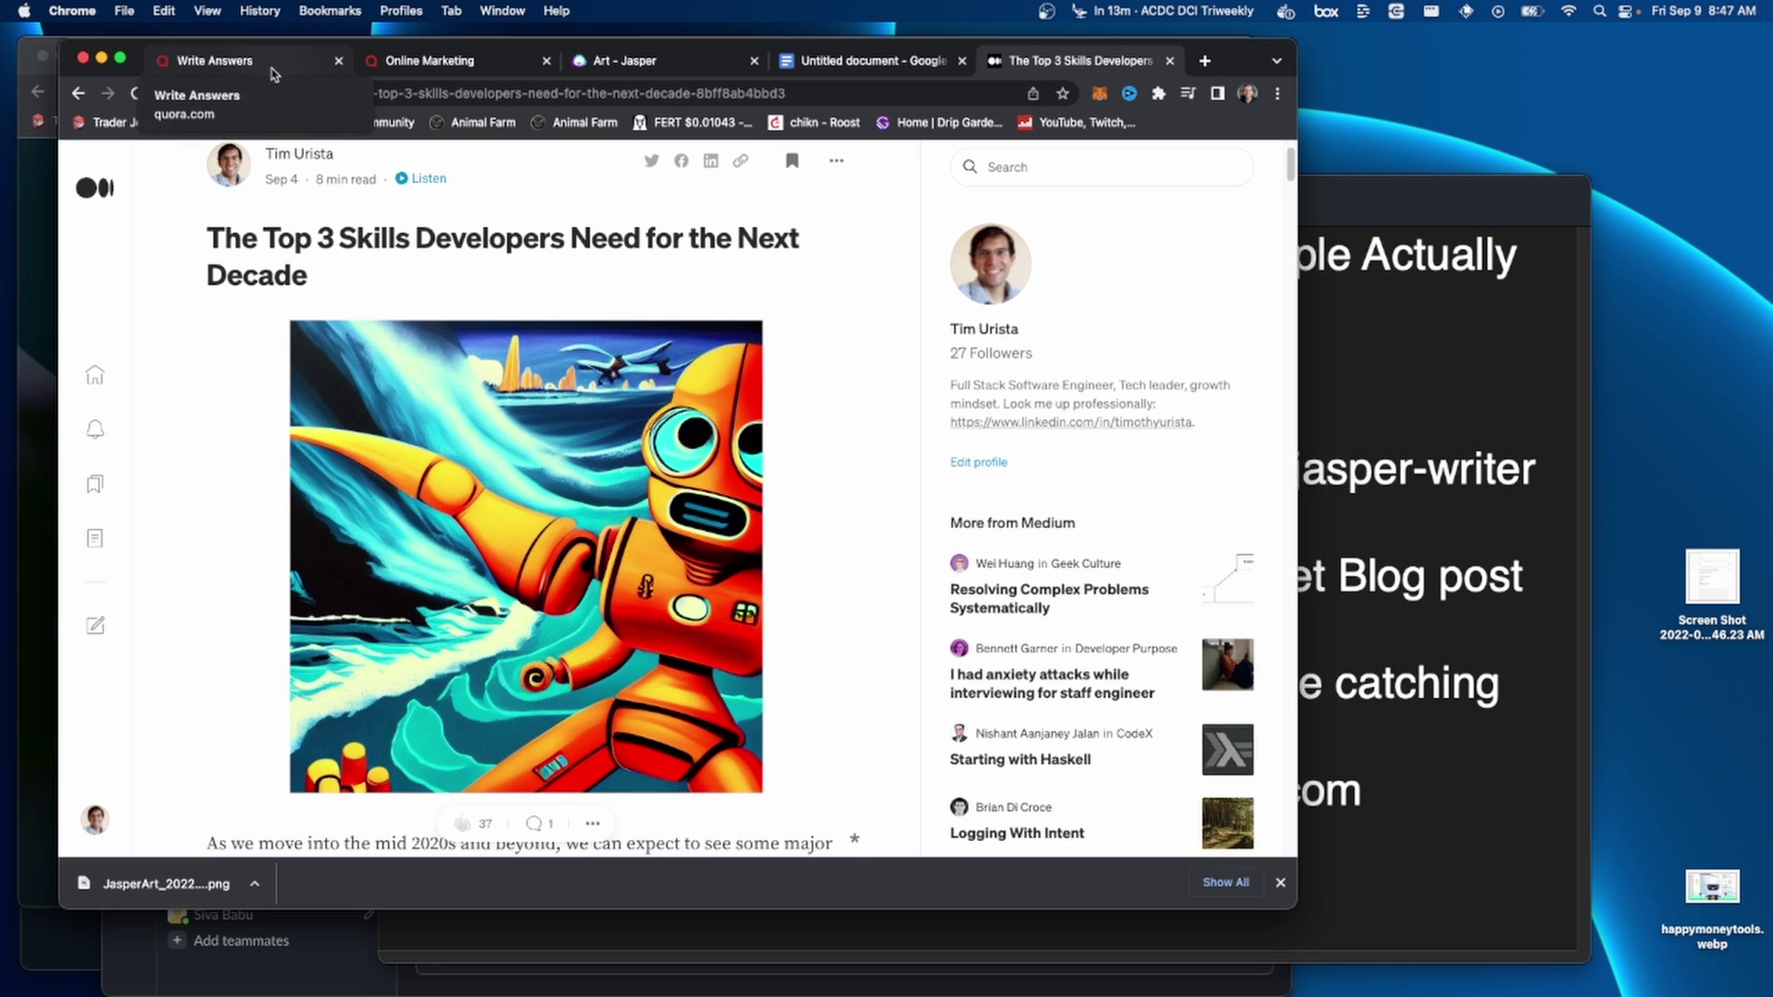
# - Switch to the TextEdit outline, review its last two items and highlight "jasper-writer.com"
pyautogui.click(1370, 591)
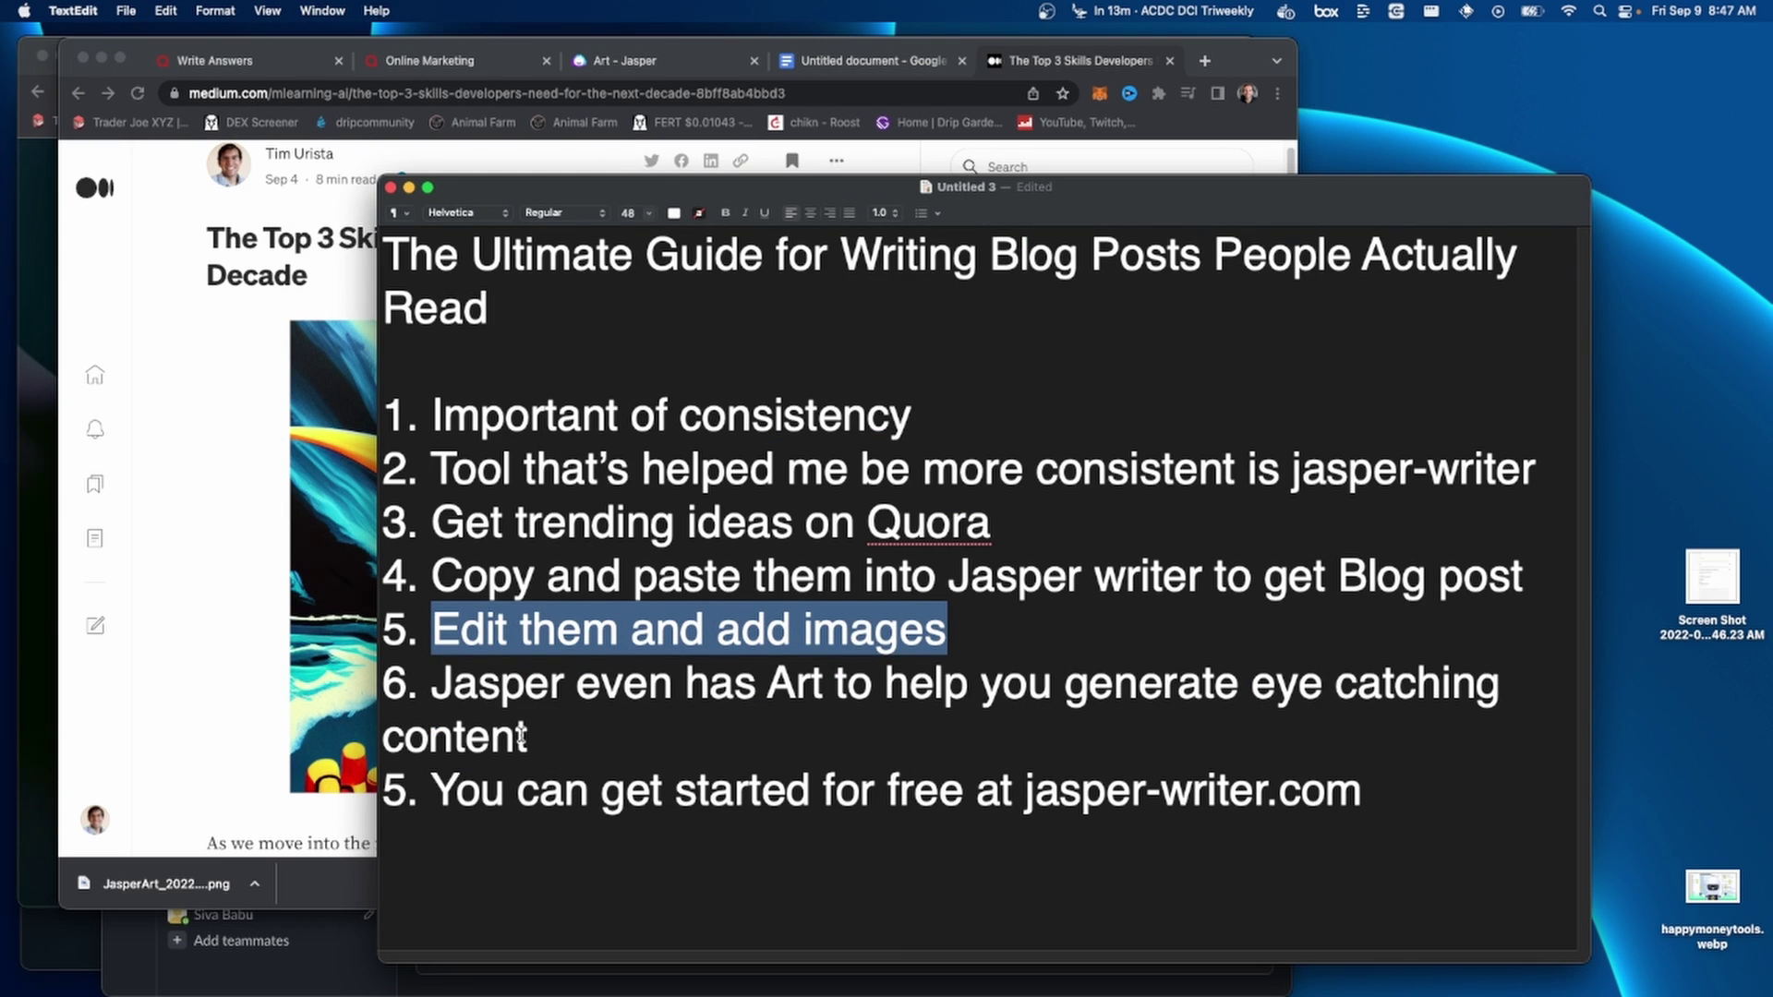
pyautogui.moveTo(521, 736); pyautogui.dragTo(447, 707)
pyautogui.click(447, 687)
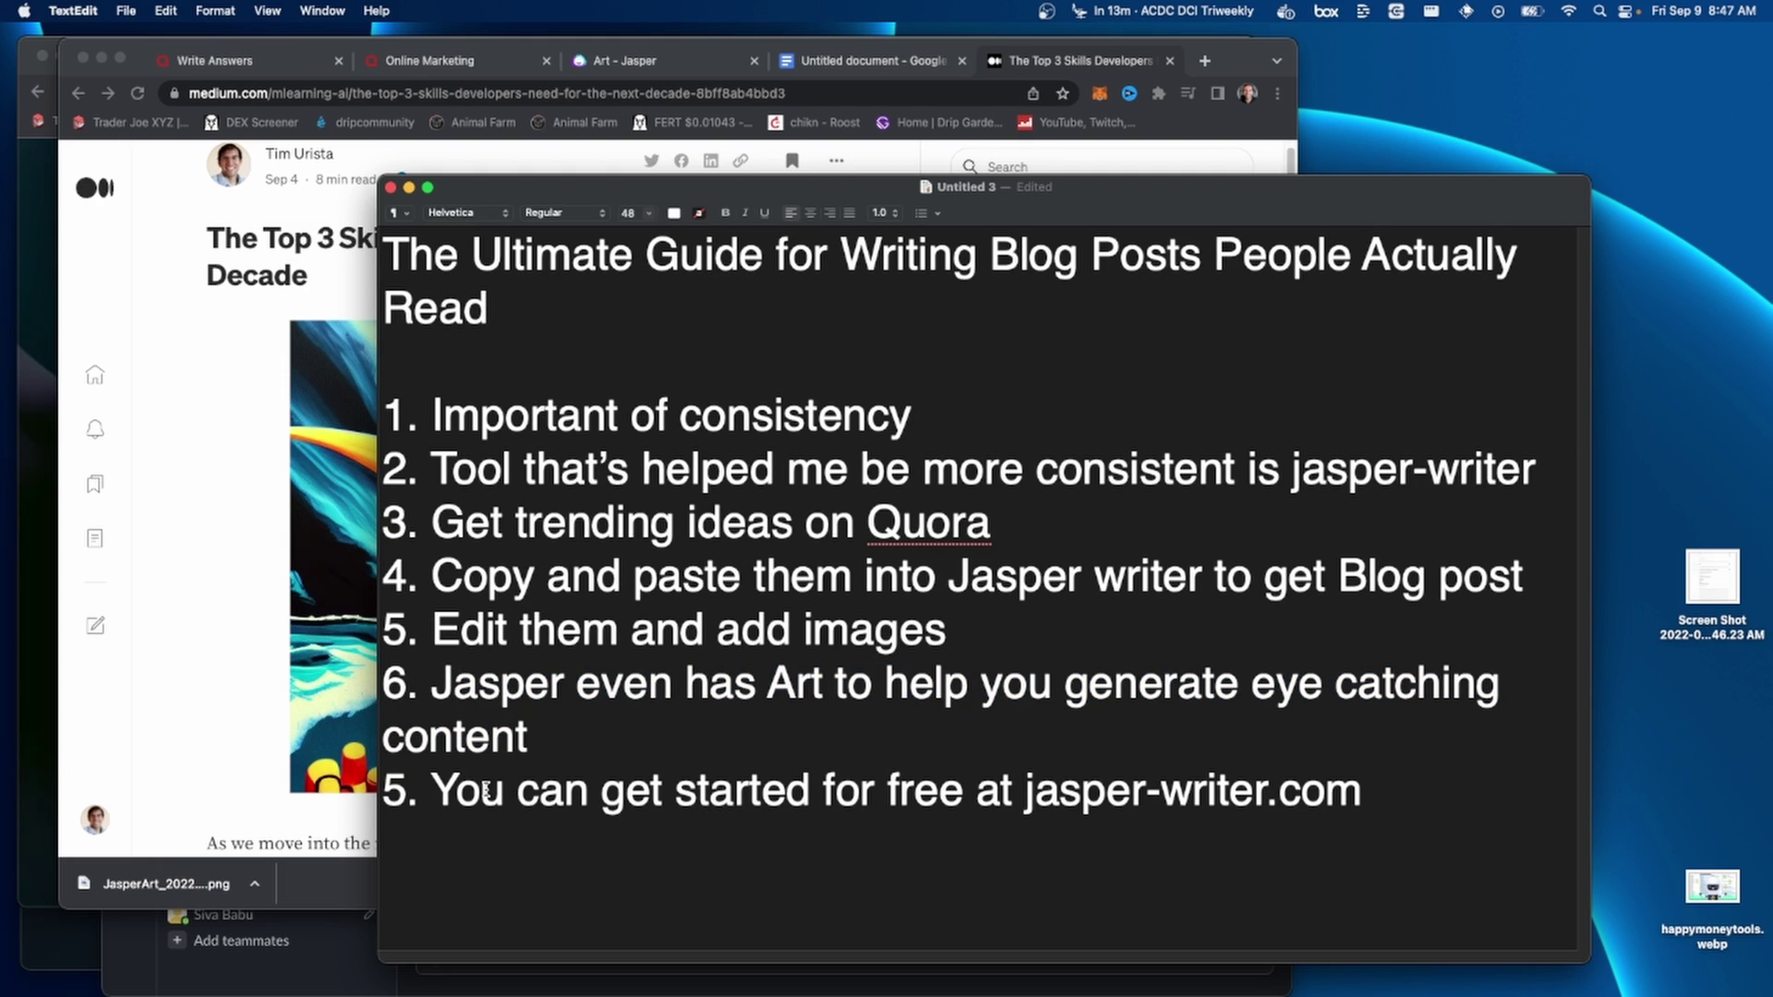
pyautogui.moveTo(421, 791); pyautogui.dragTo(1356, 786)
pyautogui.click(1006, 791)
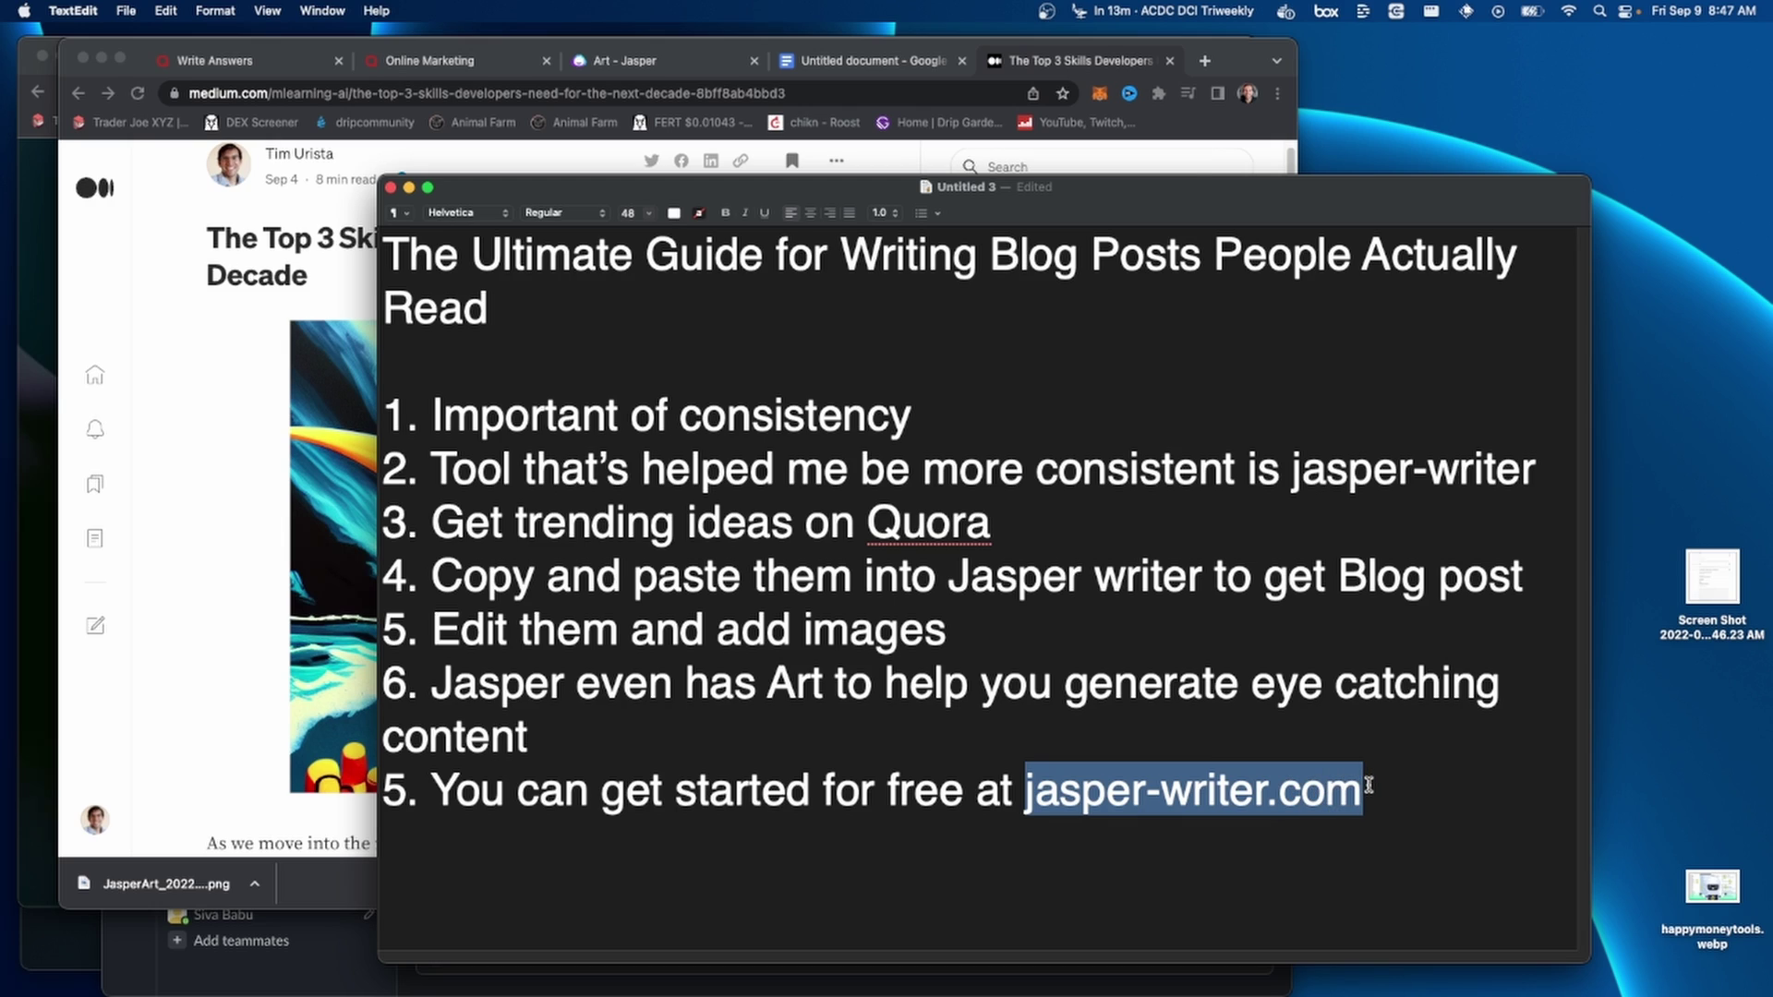
pyautogui.click(1385, 780)
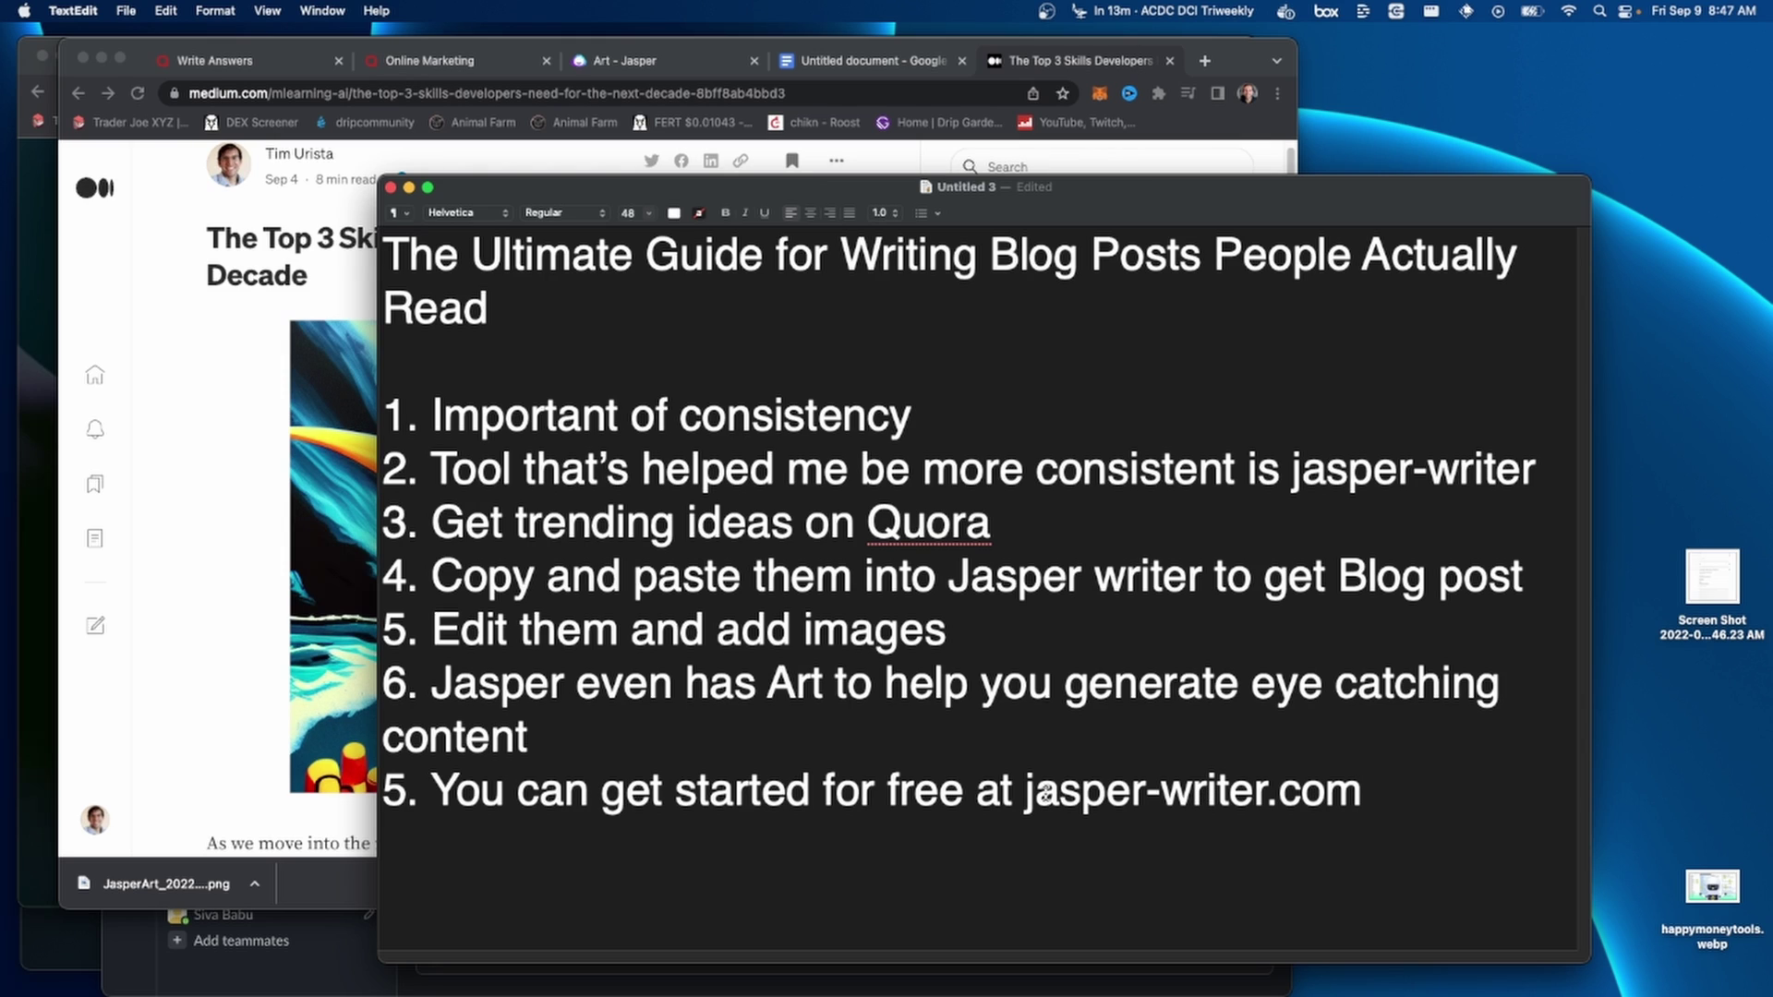
pyautogui.moveTo(1025, 790); pyautogui.dragTo(1360, 786)
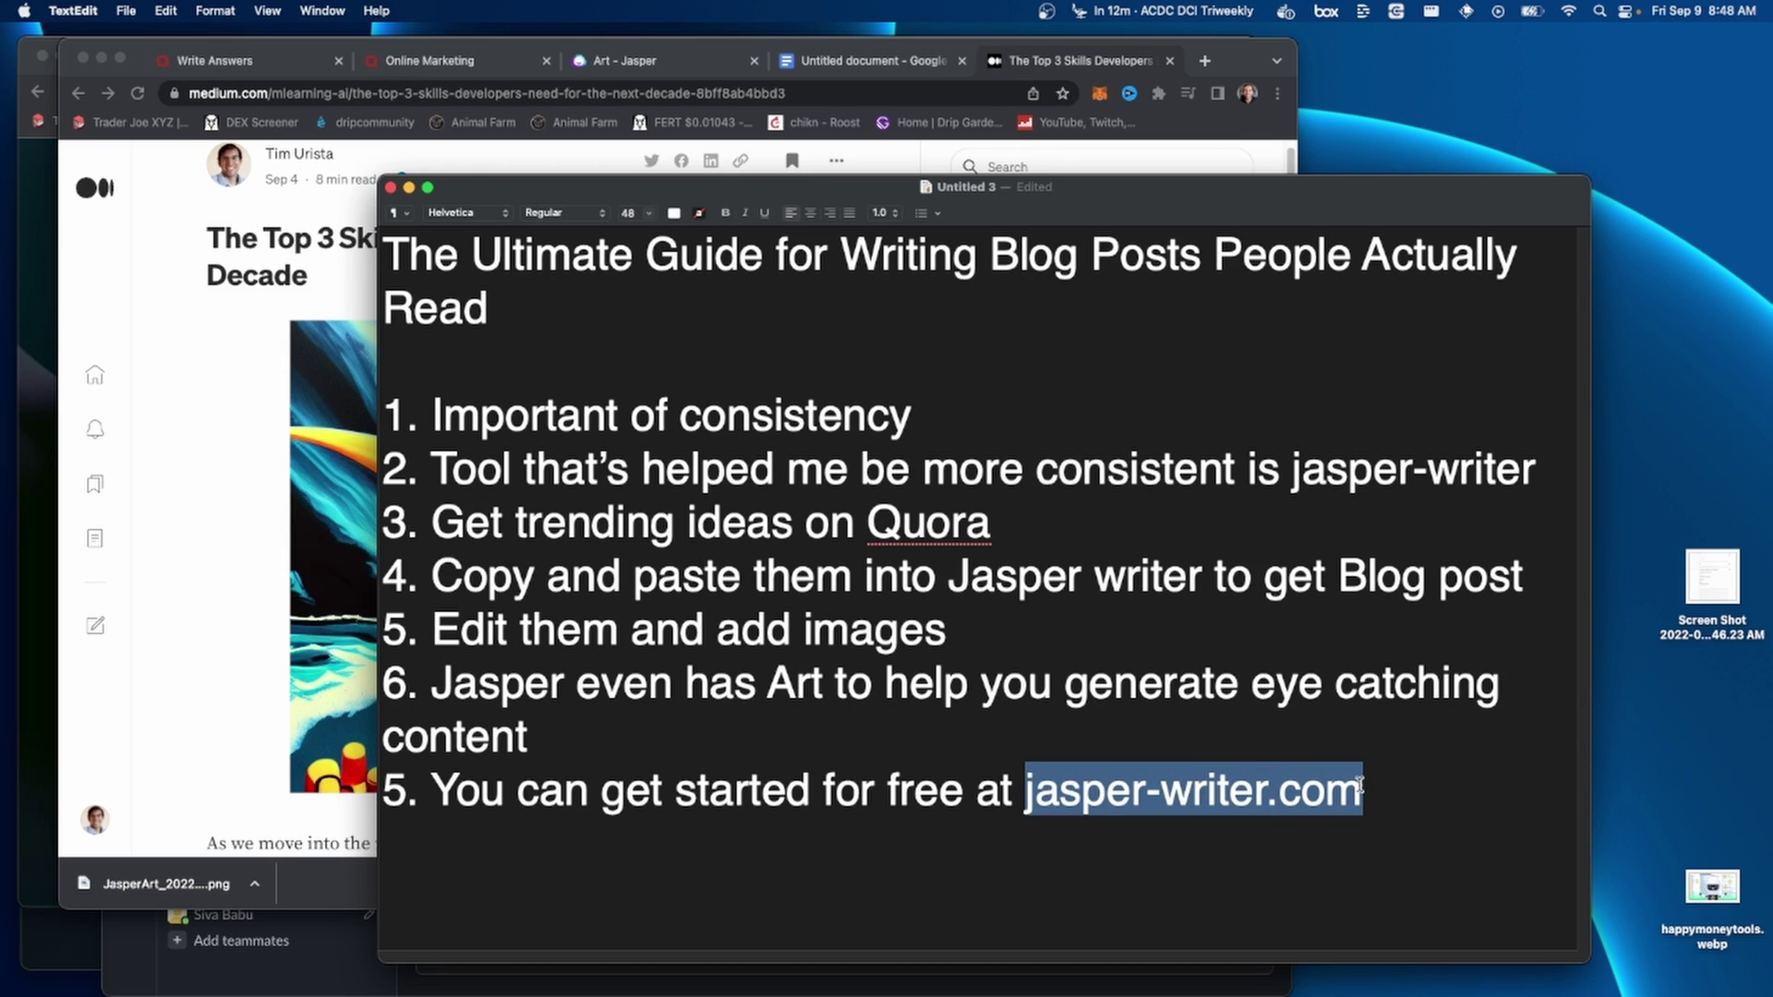